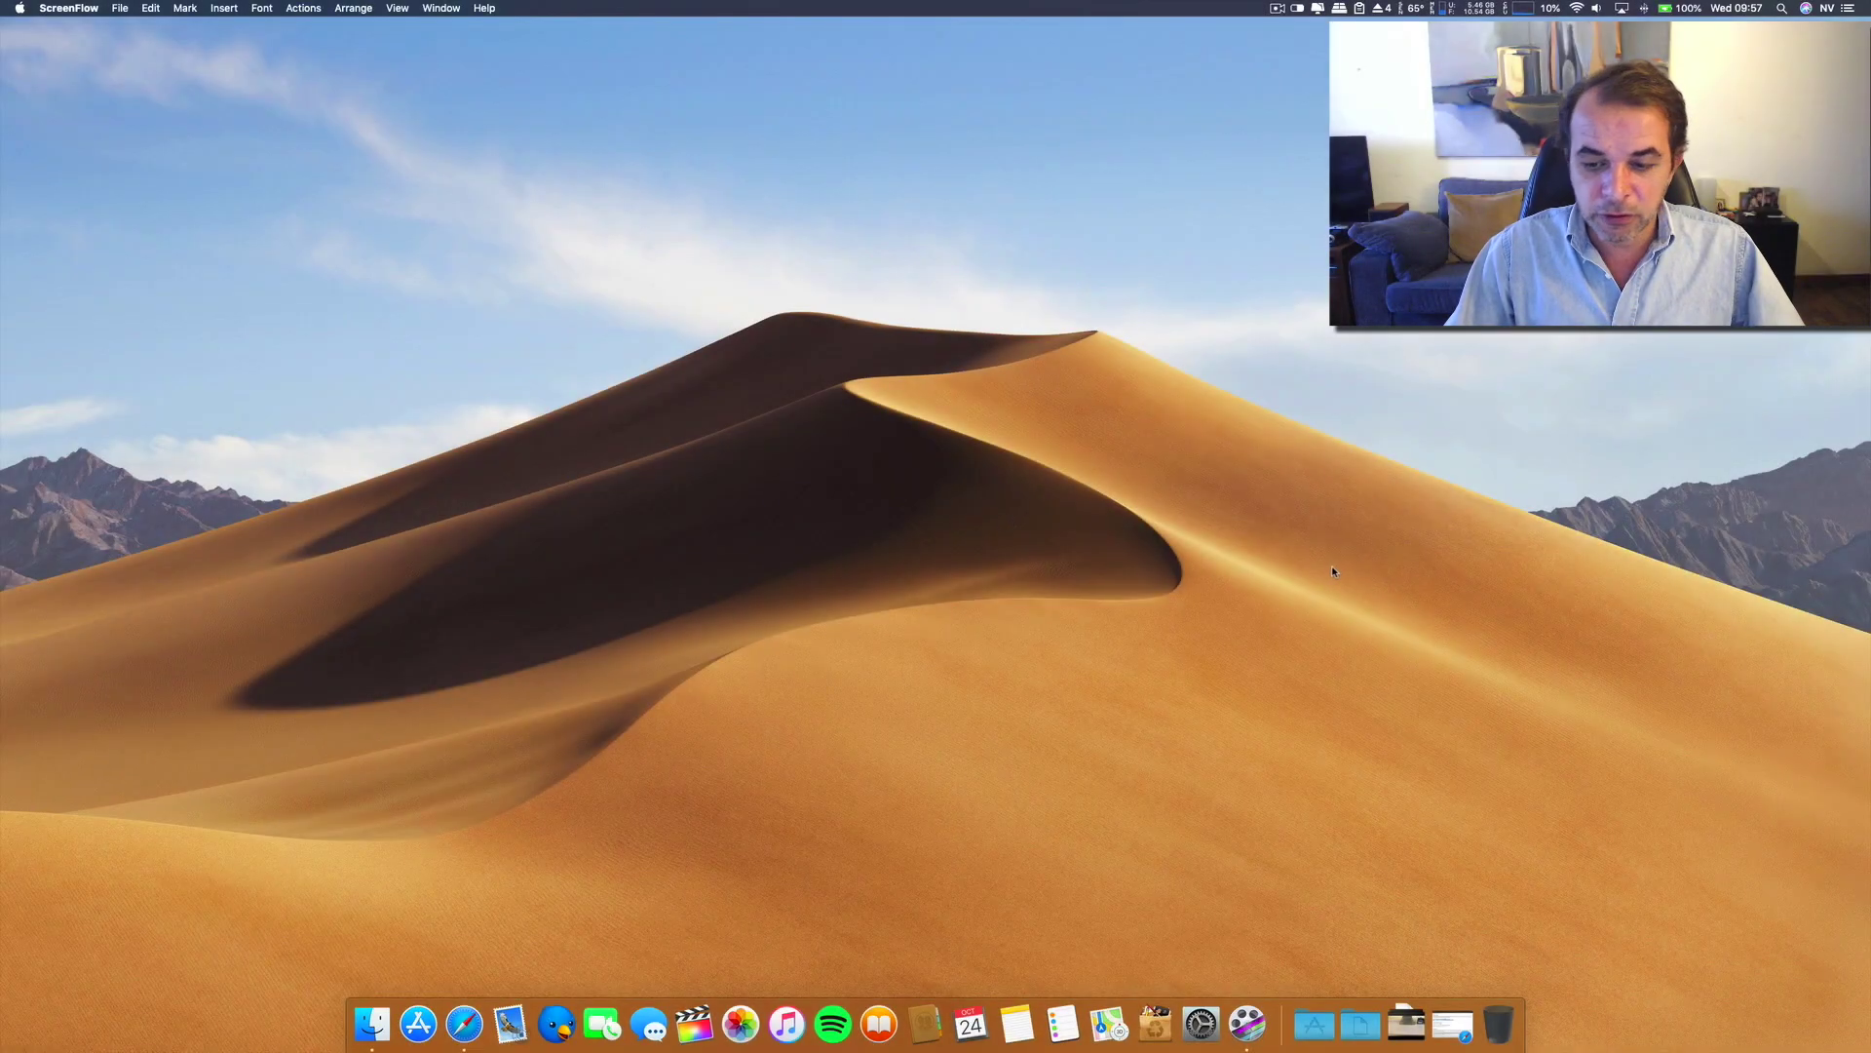
# Restore Safari and read through the dosdude1 patcher page down to the version 1.2.2 download links
pyautogui.click(1453, 1025)
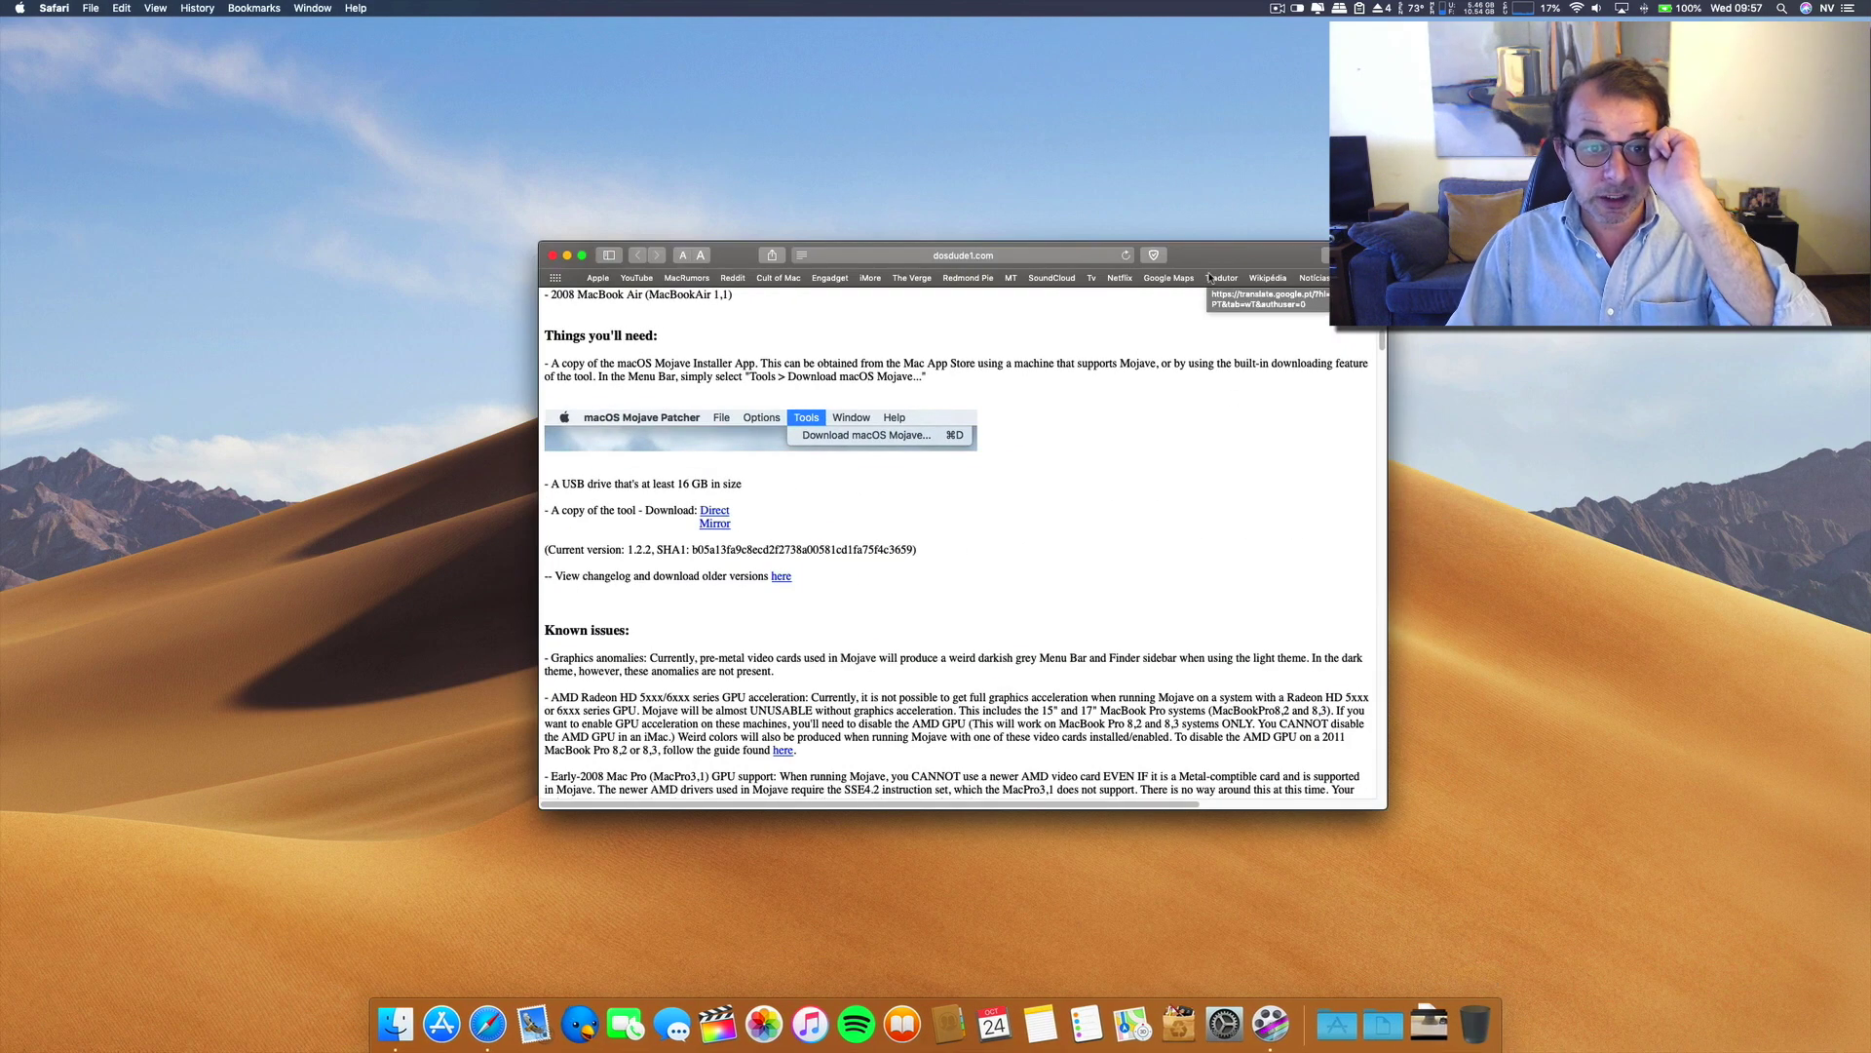
pyautogui.scroll(10, 1059, 423)
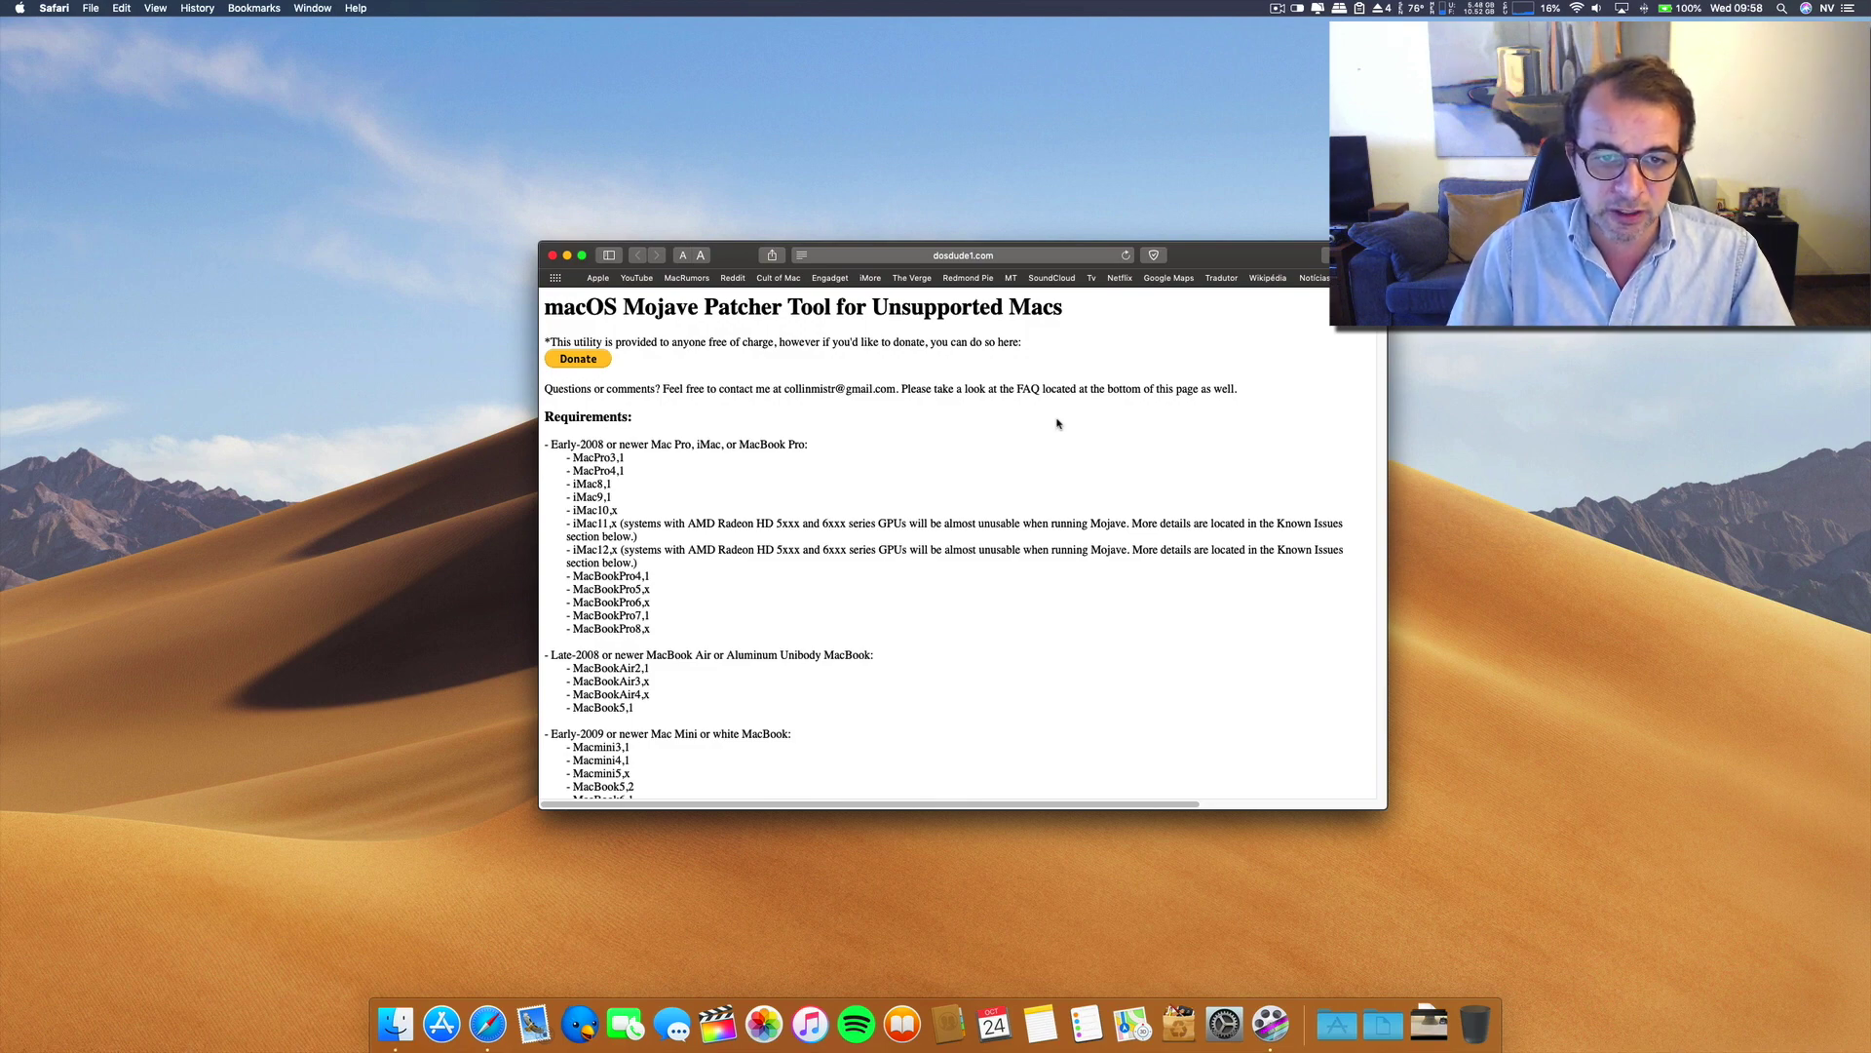
pyautogui.scroll(-5, 1057, 423)
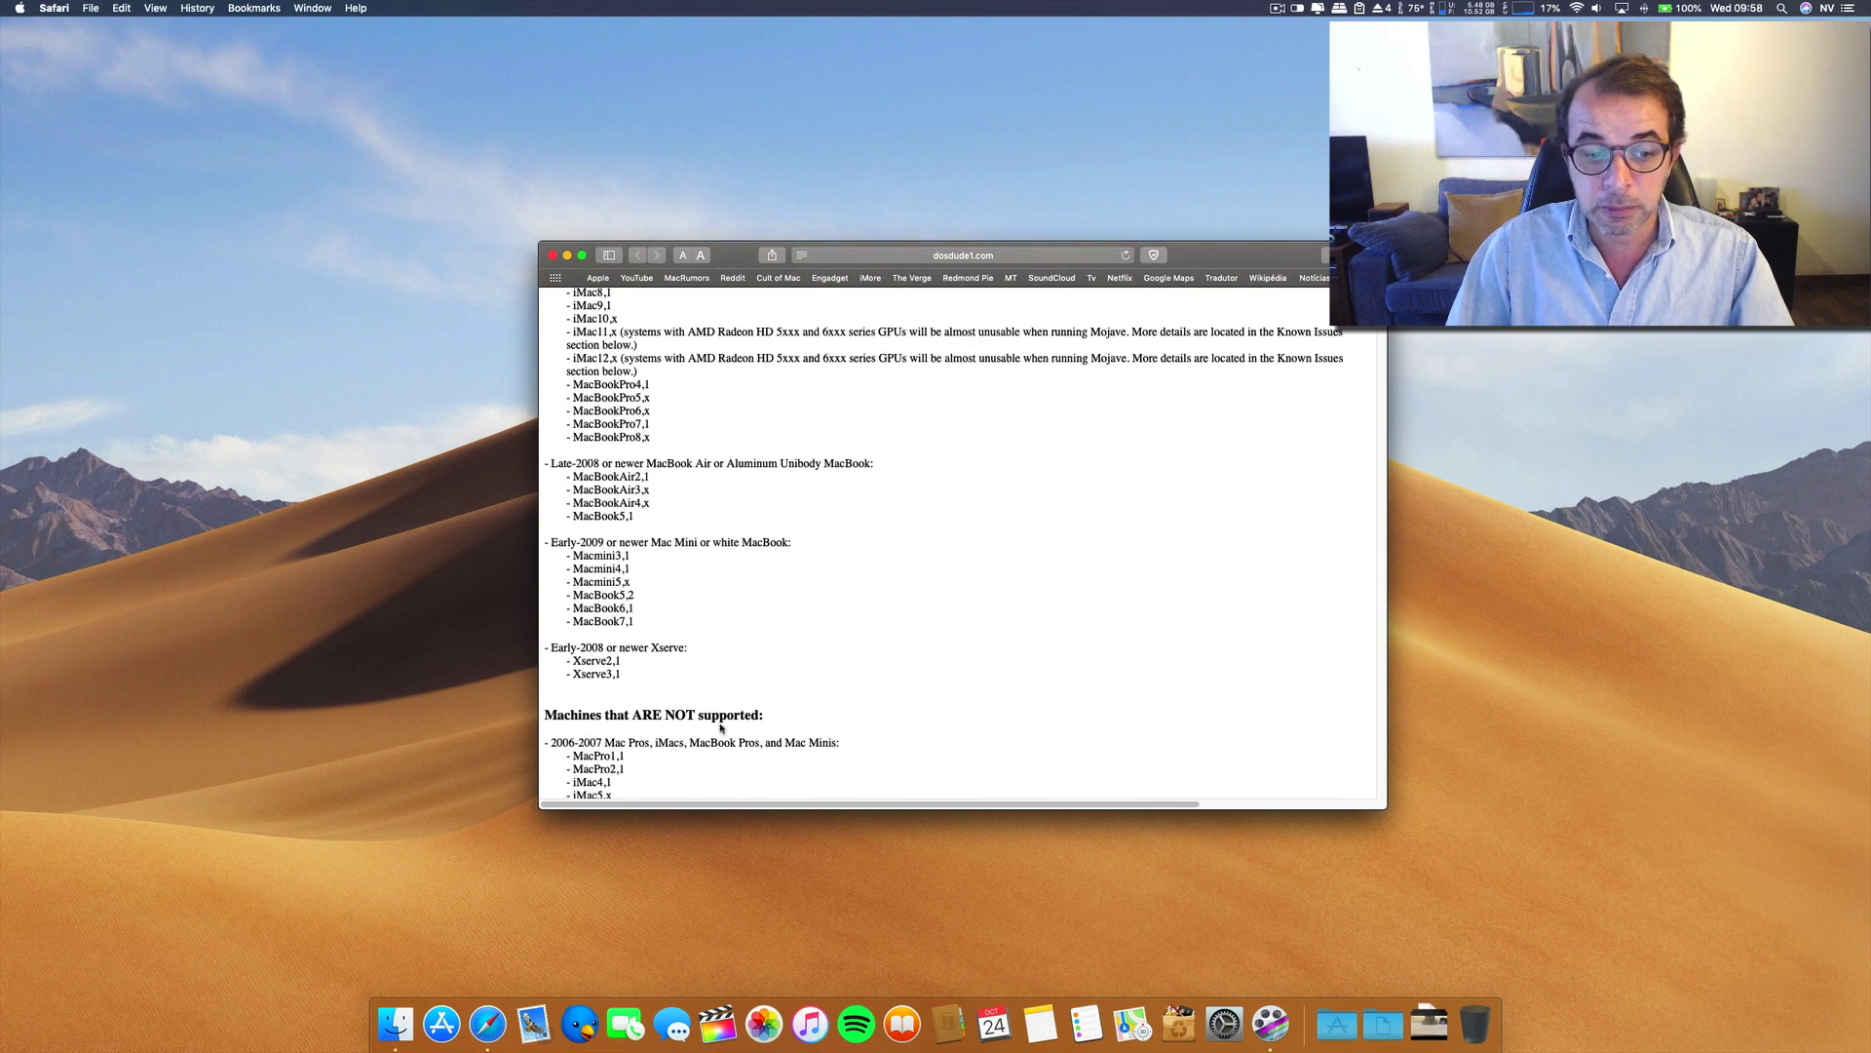
pyautogui.scroll(-15, 788, 722)
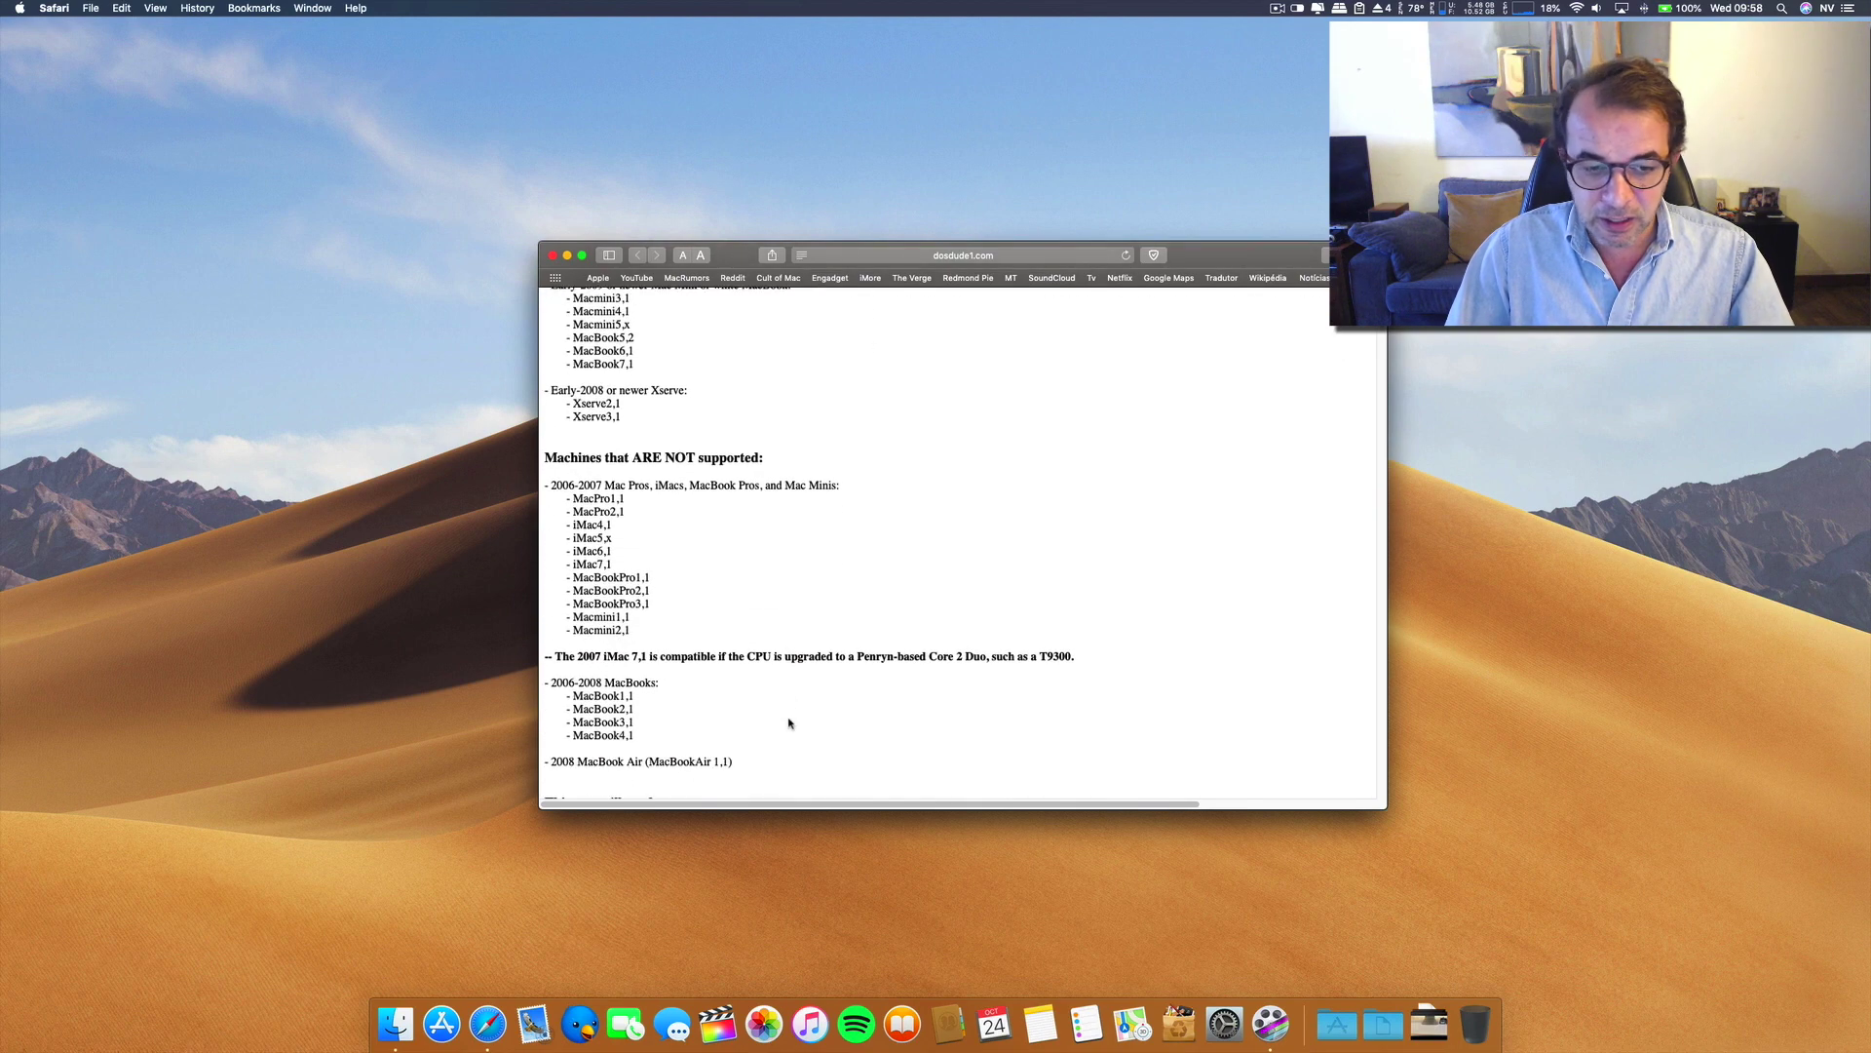
pyautogui.scroll(-3, 789, 722)
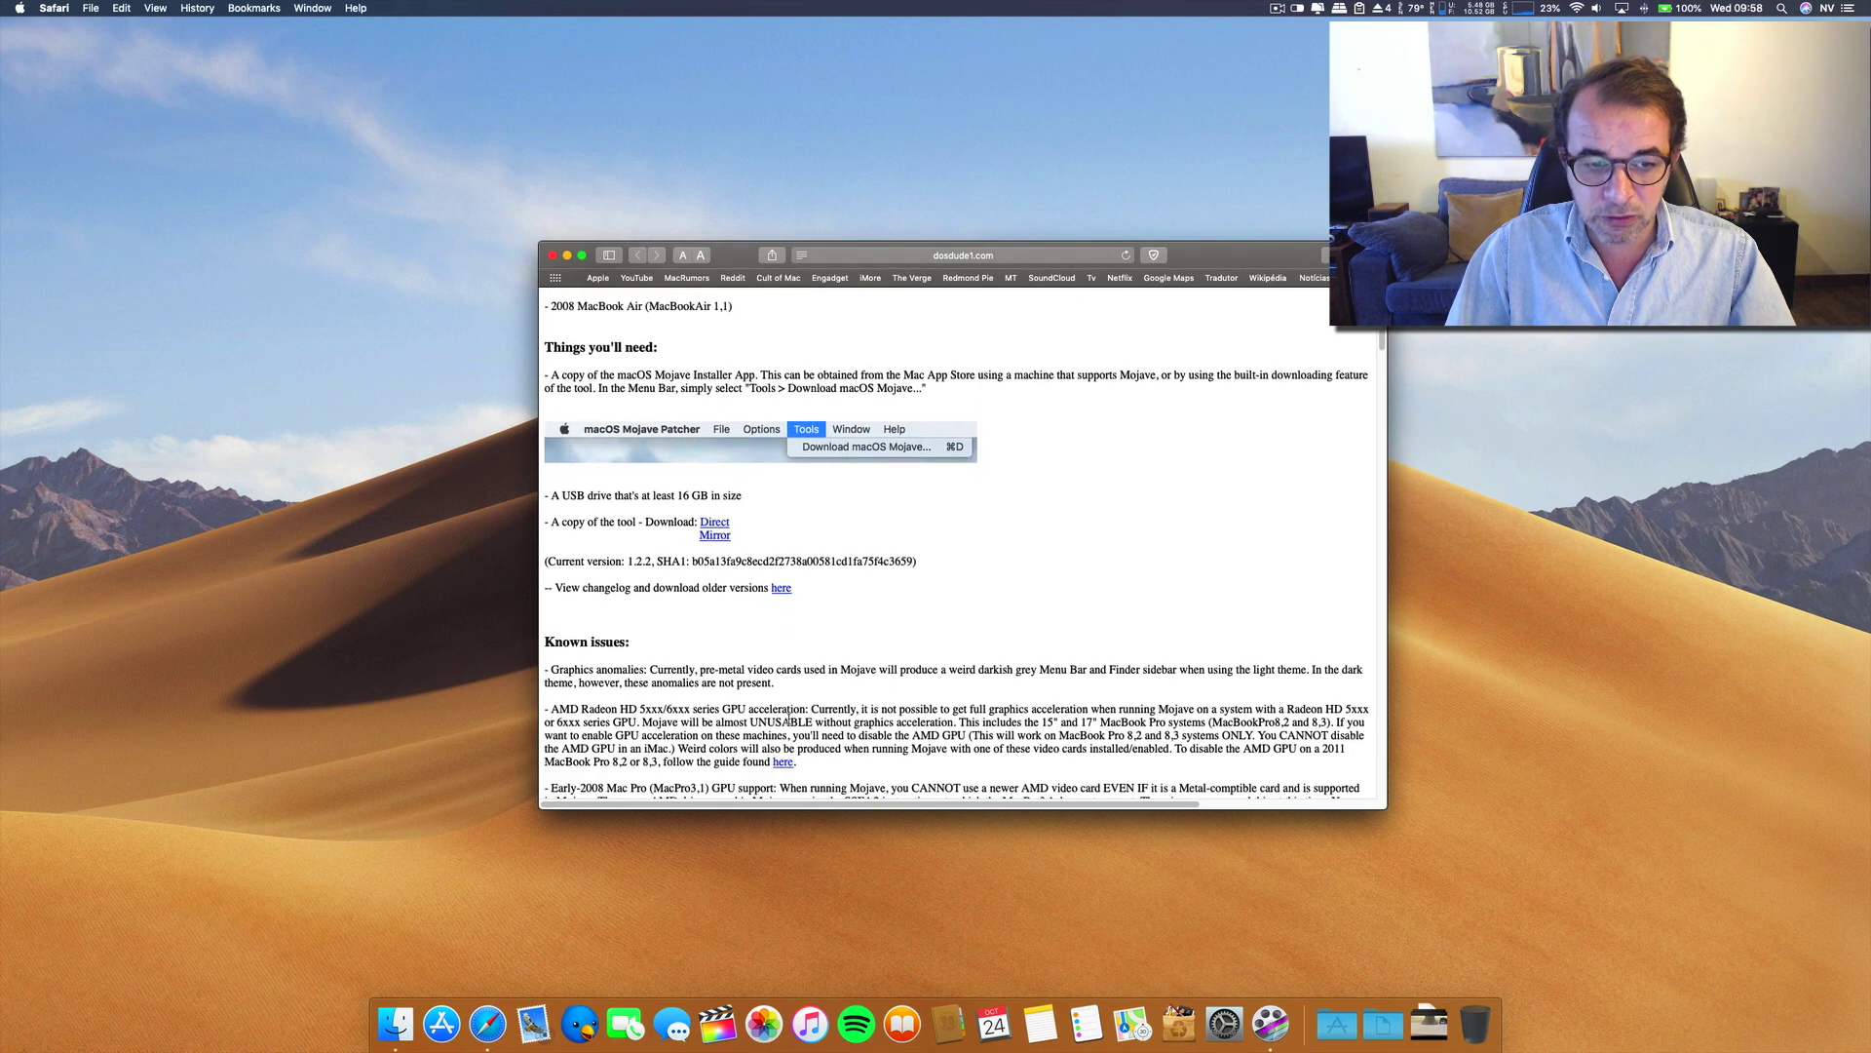
pyautogui.scroll(-6, 789, 720)
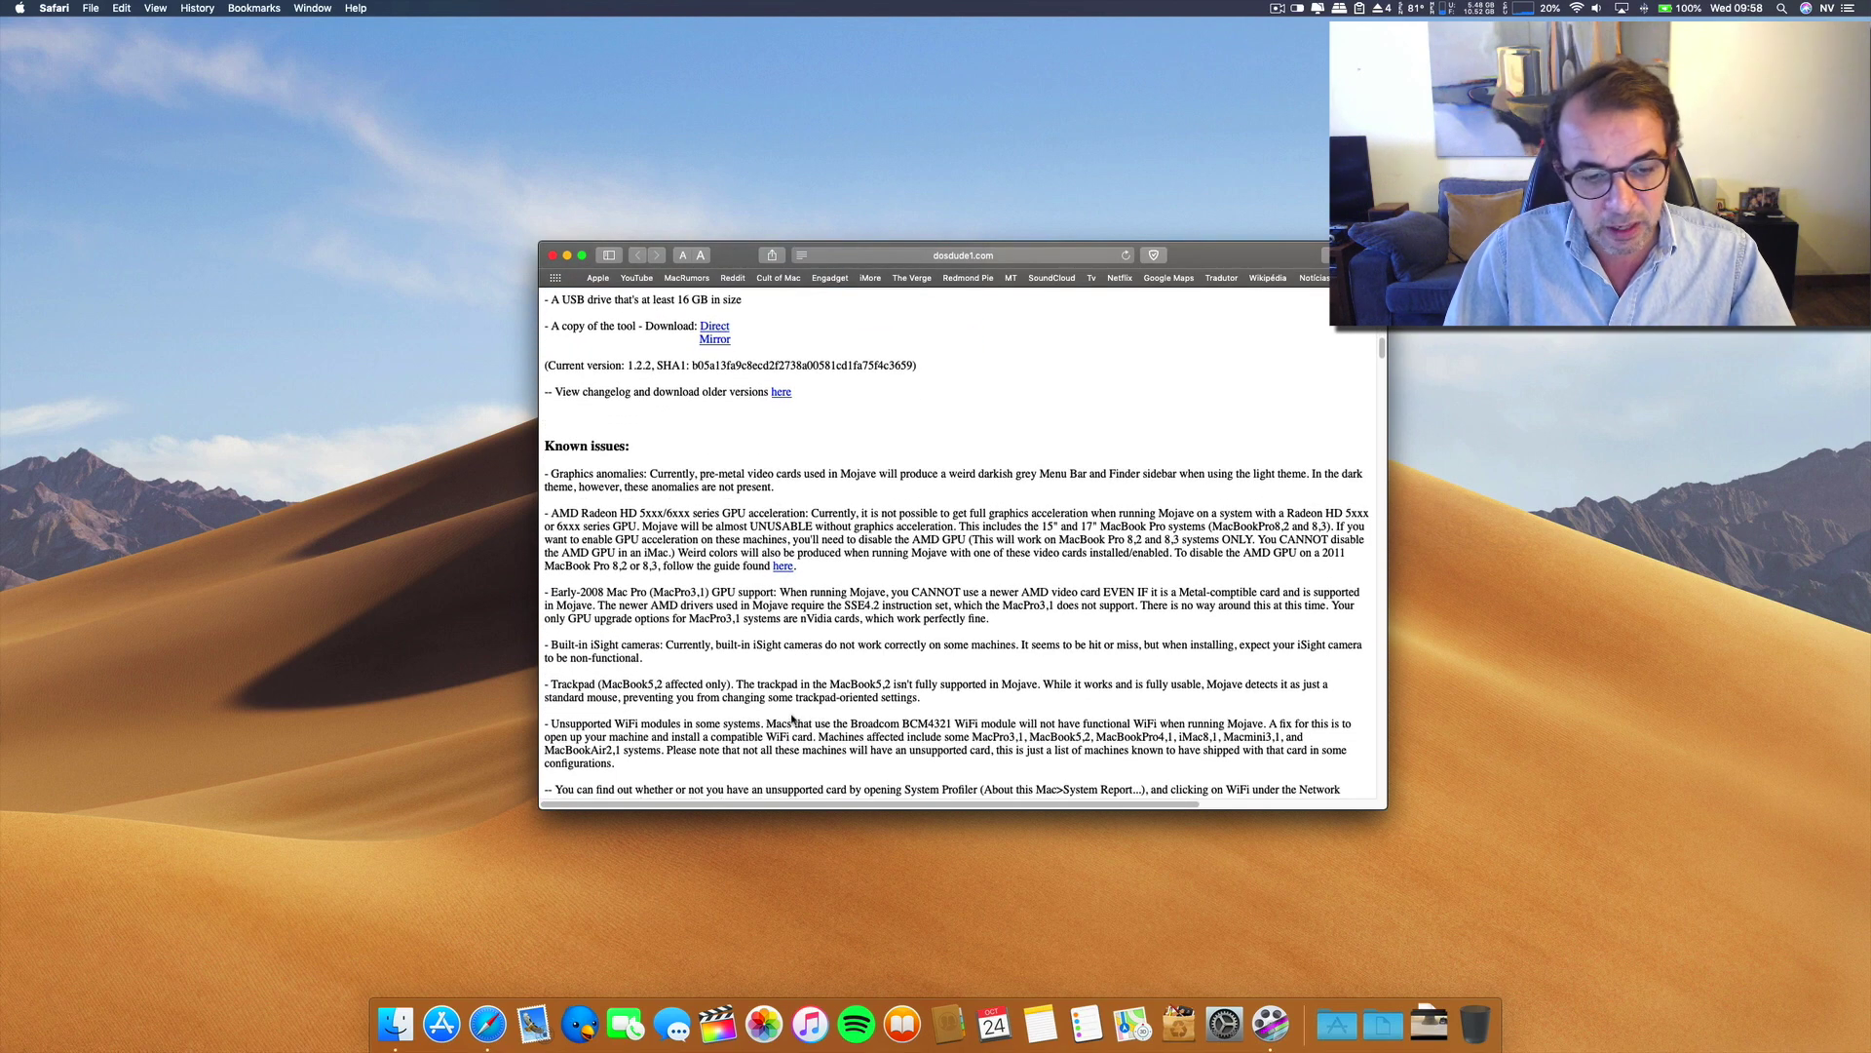
pyautogui.scroll(-6, 792, 719)
pyautogui.scroll(-14, 791, 719)
pyautogui.scroll(-17, 791, 720)
pyautogui.scroll(-5, 792, 720)
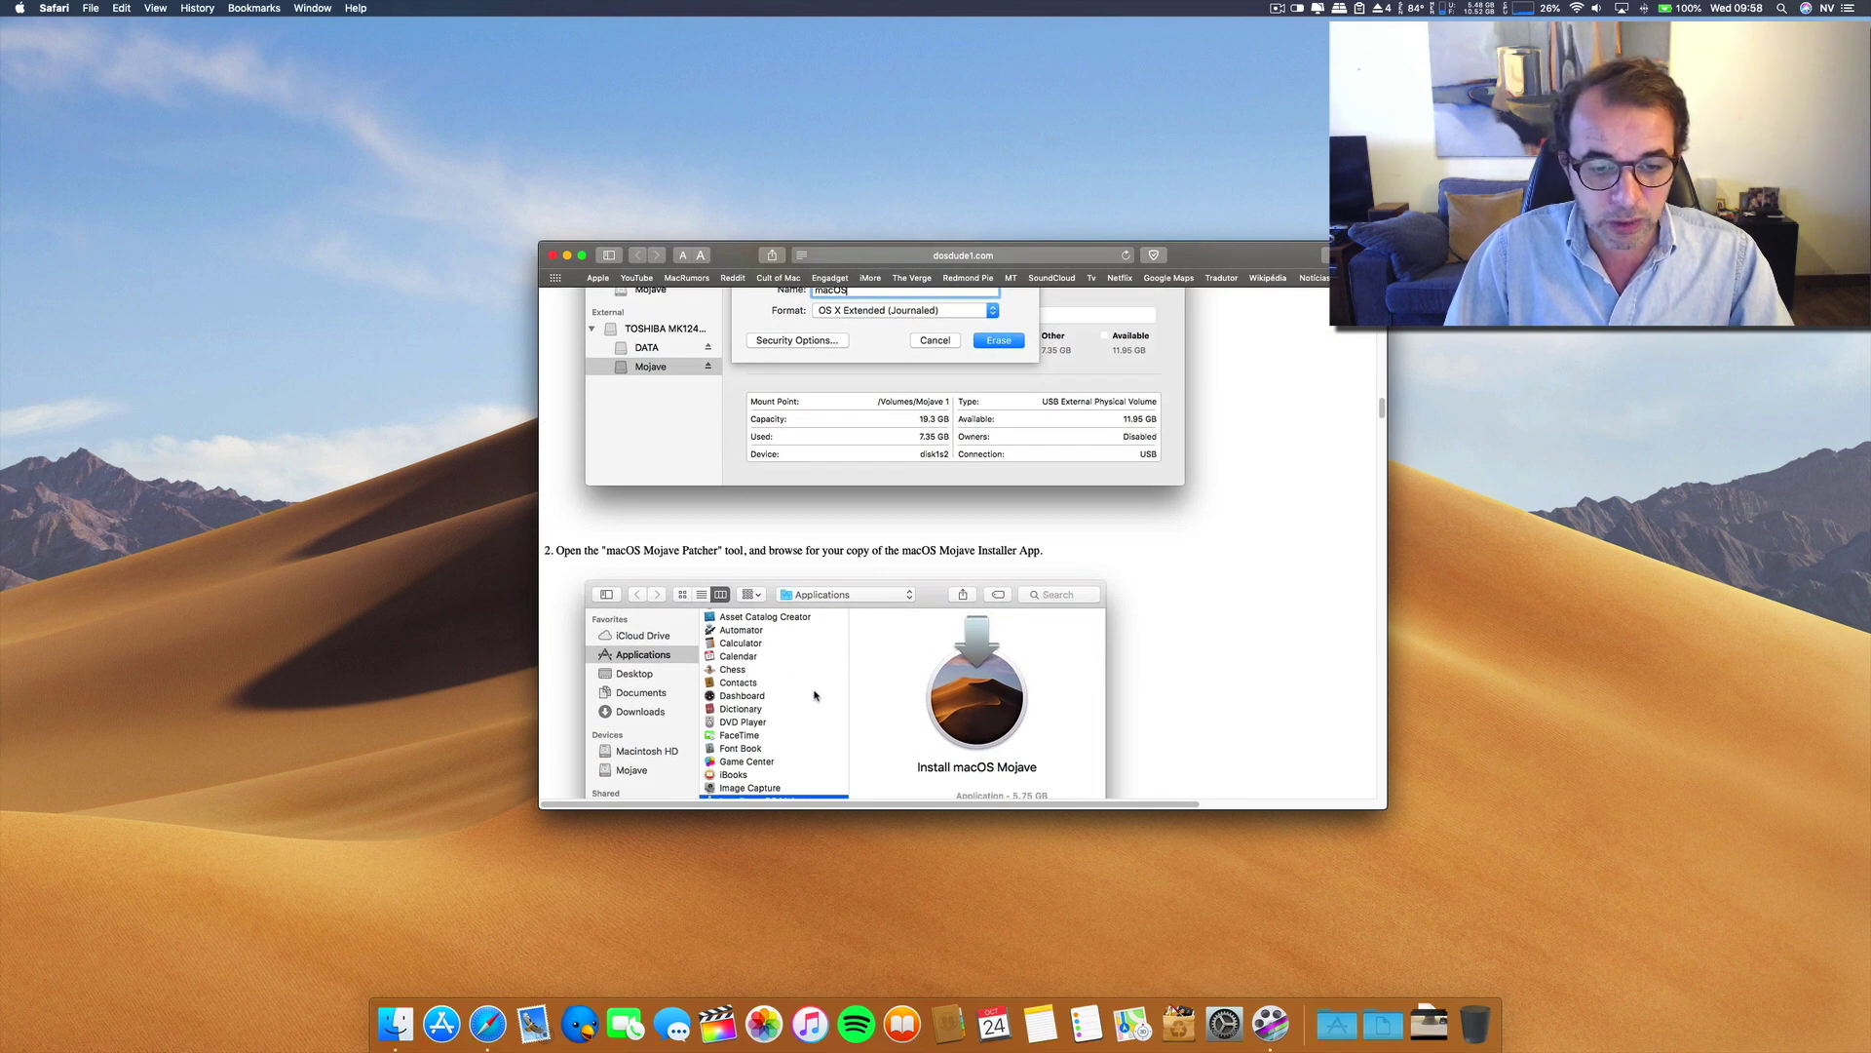
pyautogui.scroll(-20, 815, 695)
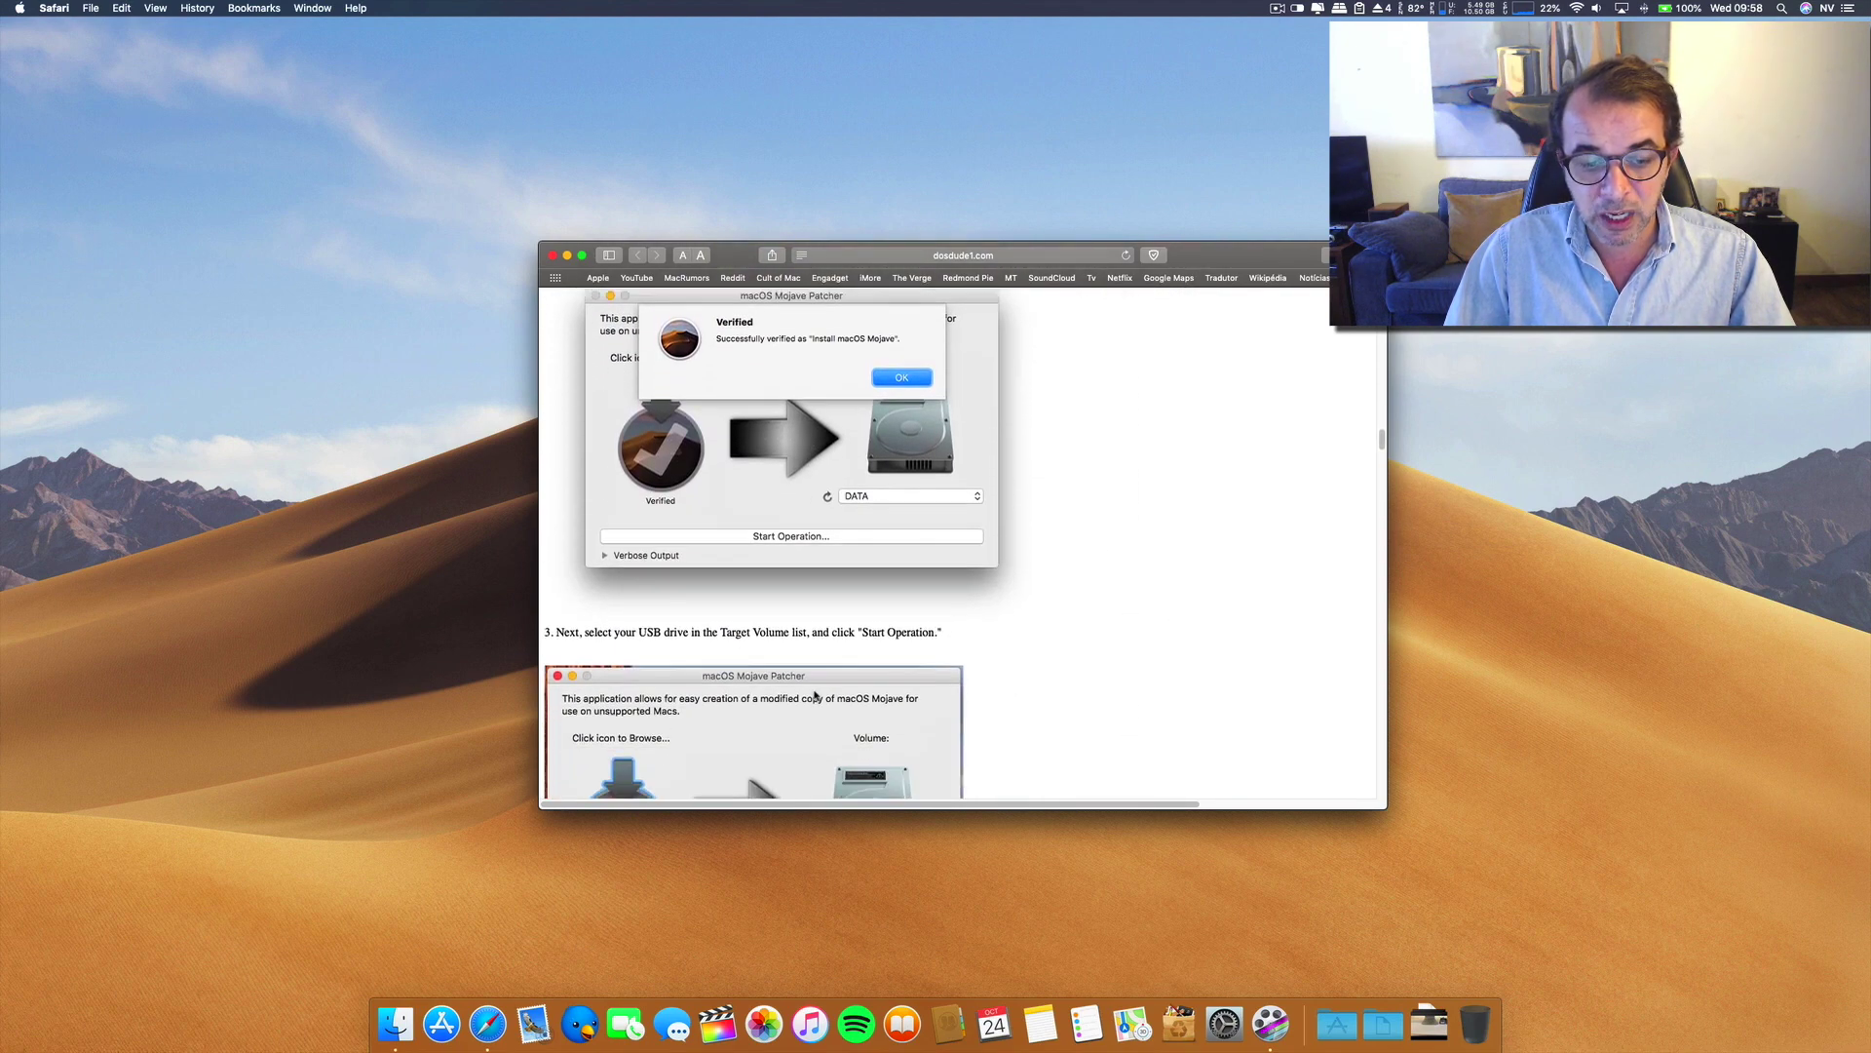
pyautogui.scroll(-16, 815, 695)
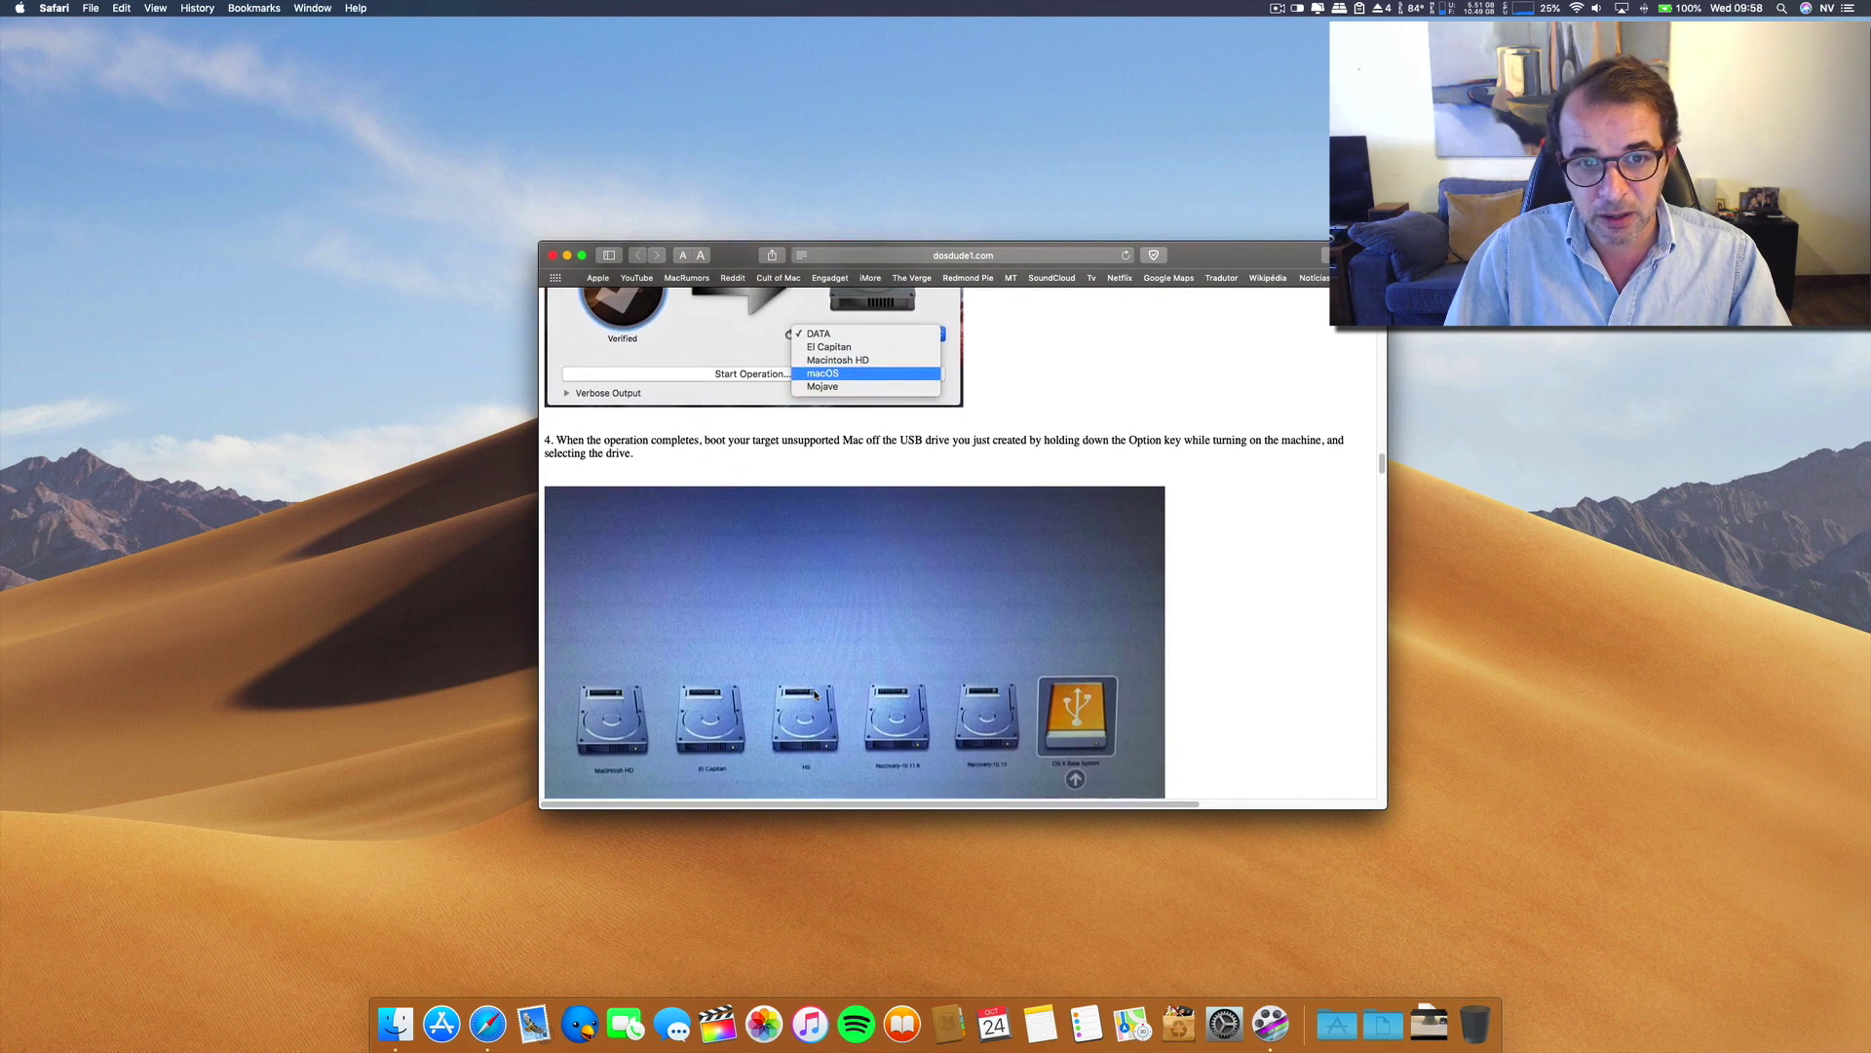
pyautogui.scroll(-1, 815, 695)
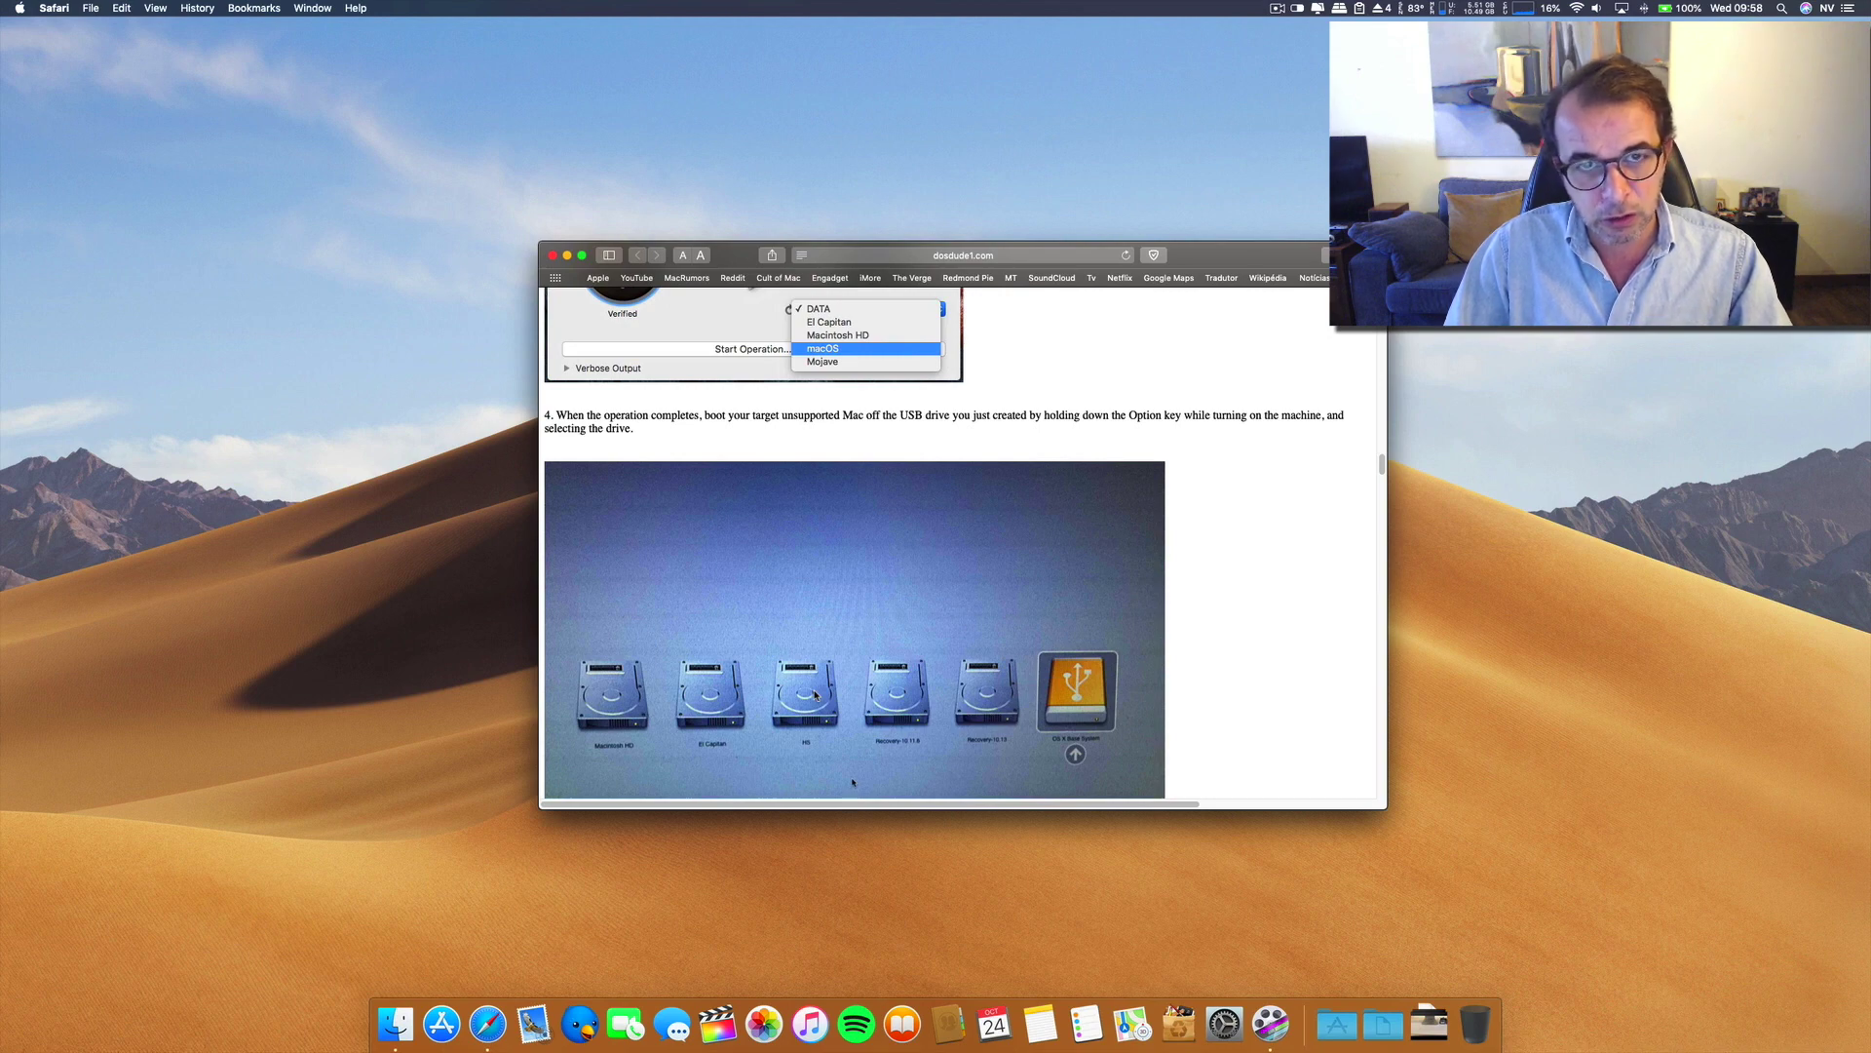
pyautogui.scroll(-11, 815, 695)
pyautogui.scroll(20, 815, 695)
pyautogui.scroll(20, 814, 695)
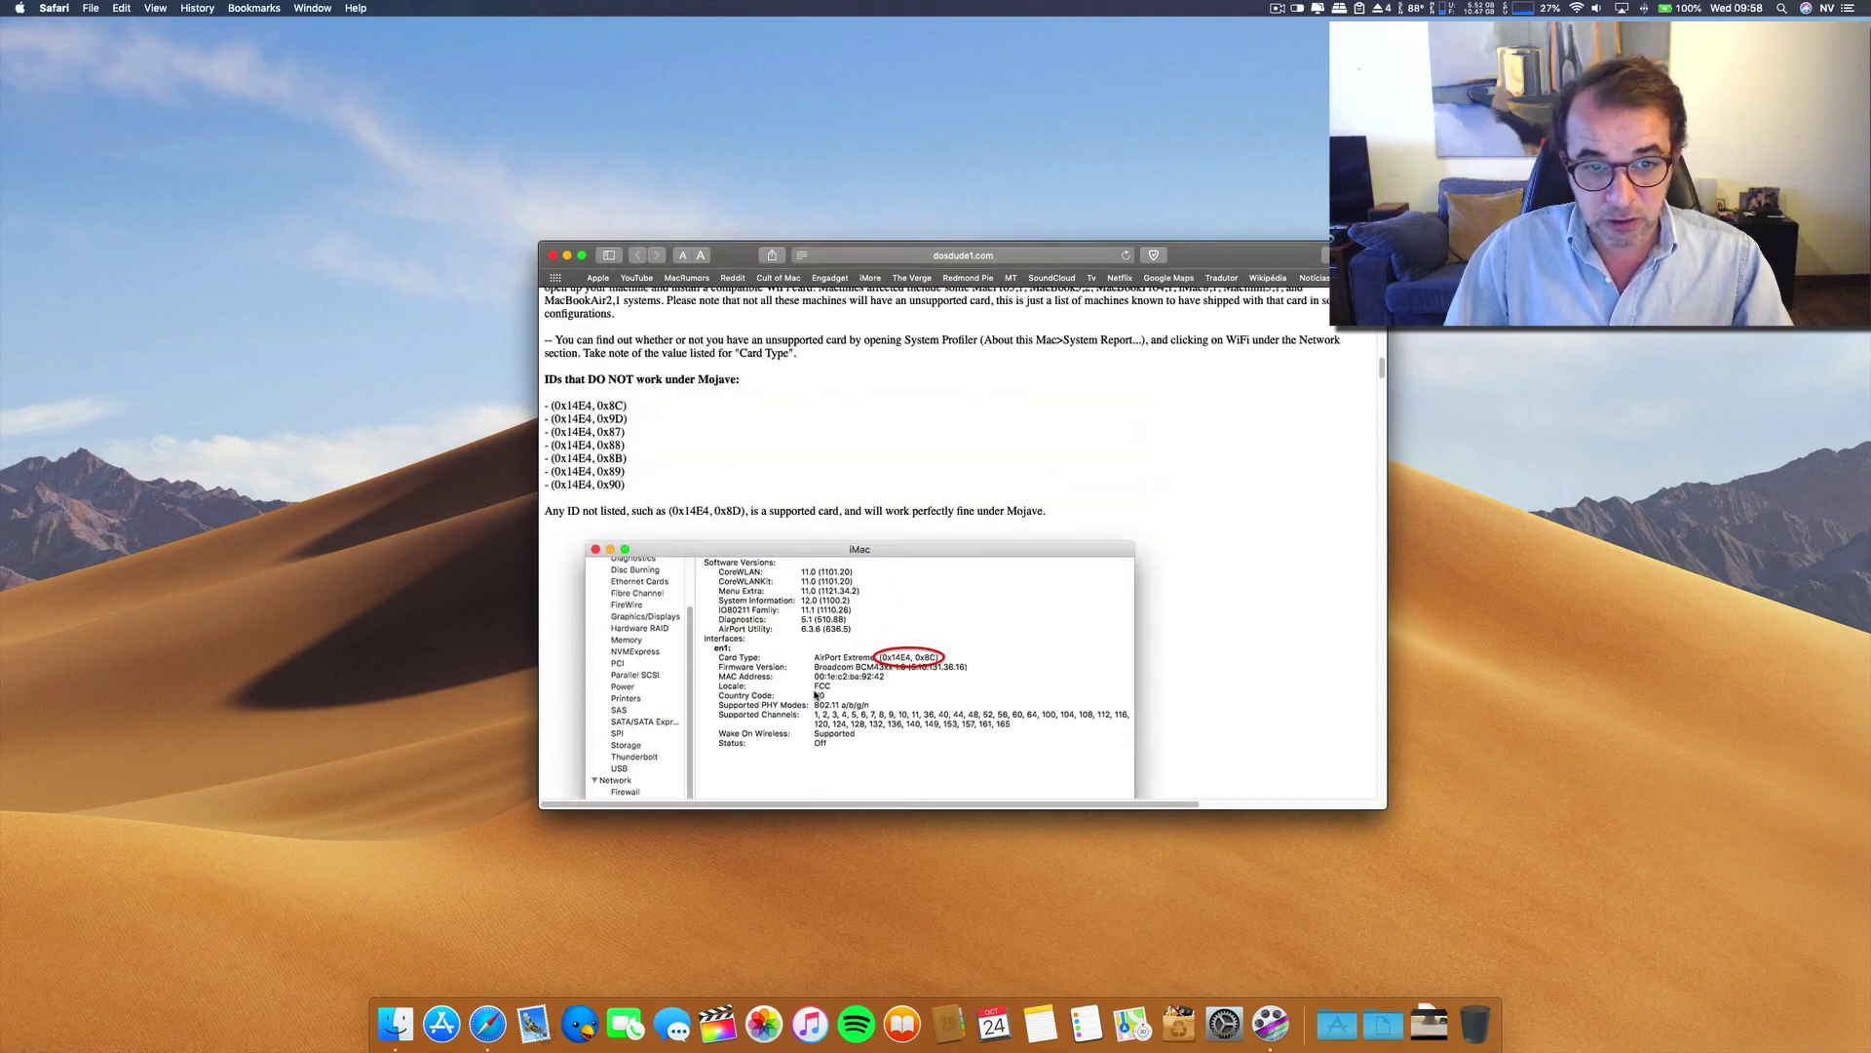
pyautogui.scroll(-9, 815, 695)
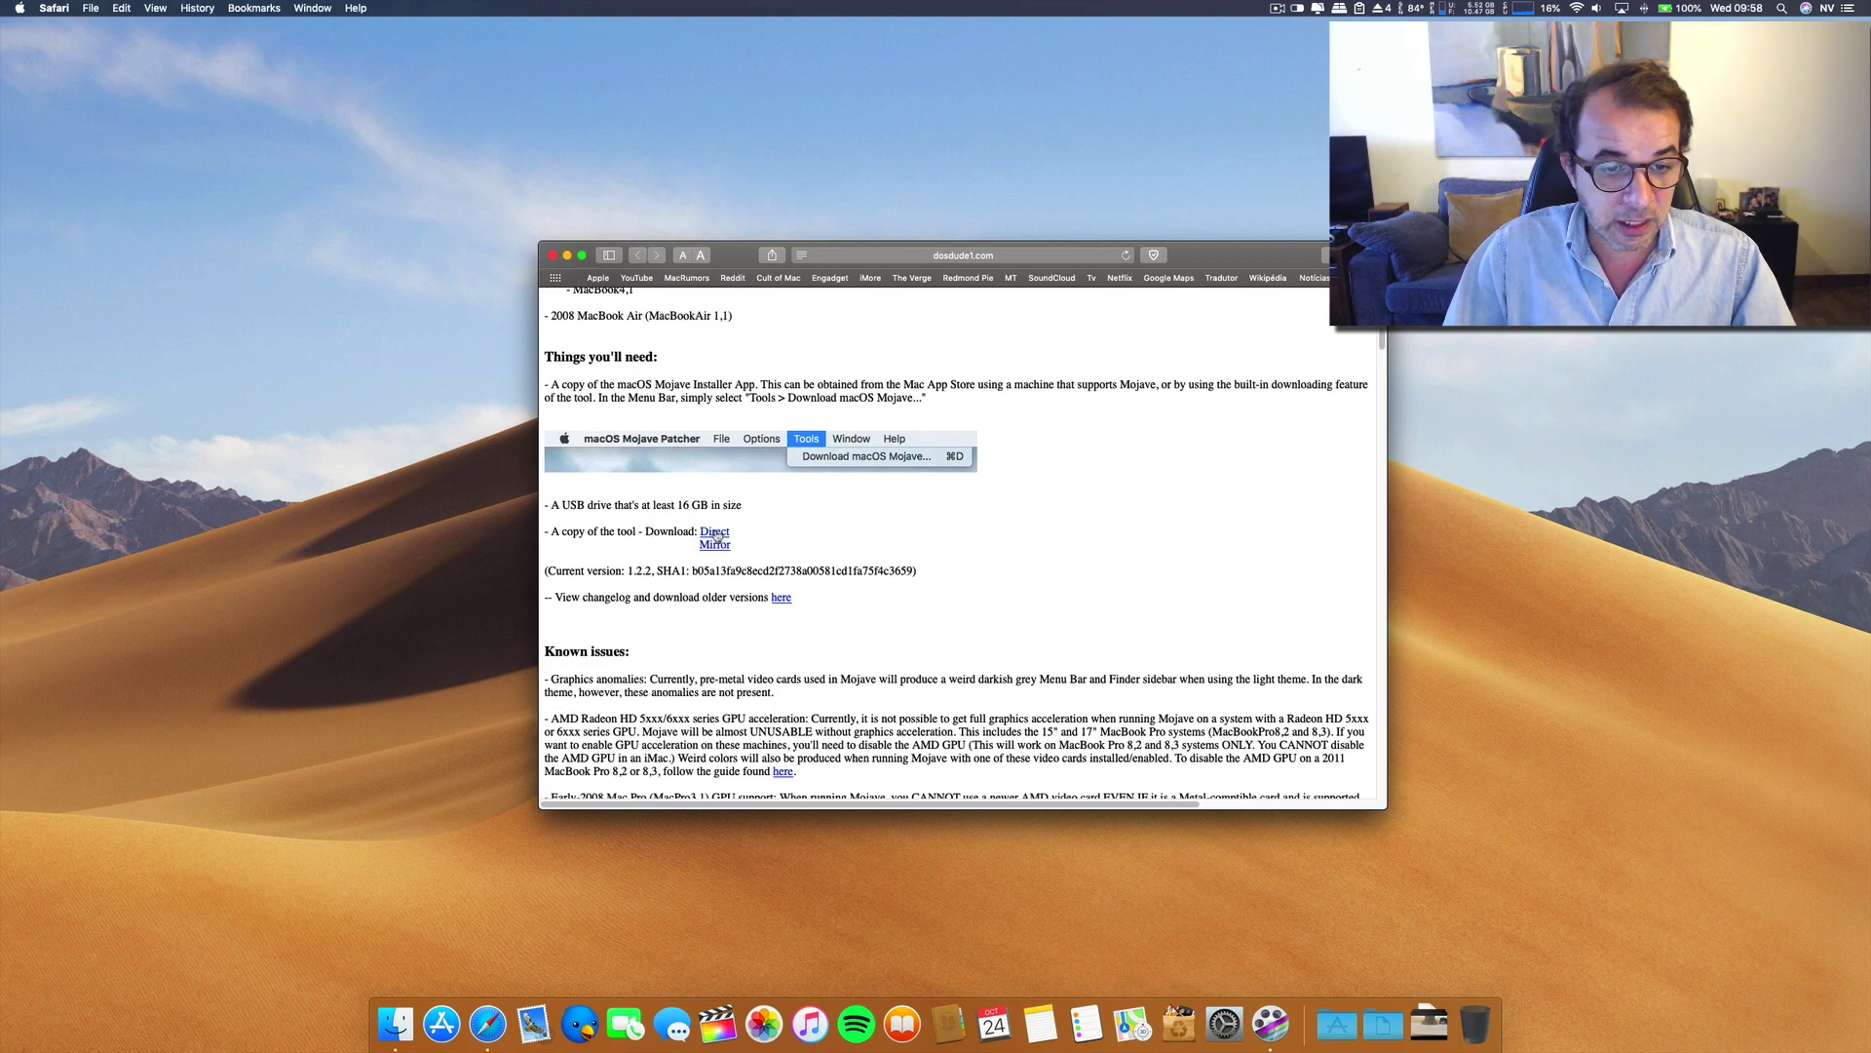
# Hide Safari, open the downloaded macOS Mojave Patcher disk image from Downloads, and raise its window
pyautogui.click(1428, 1023)
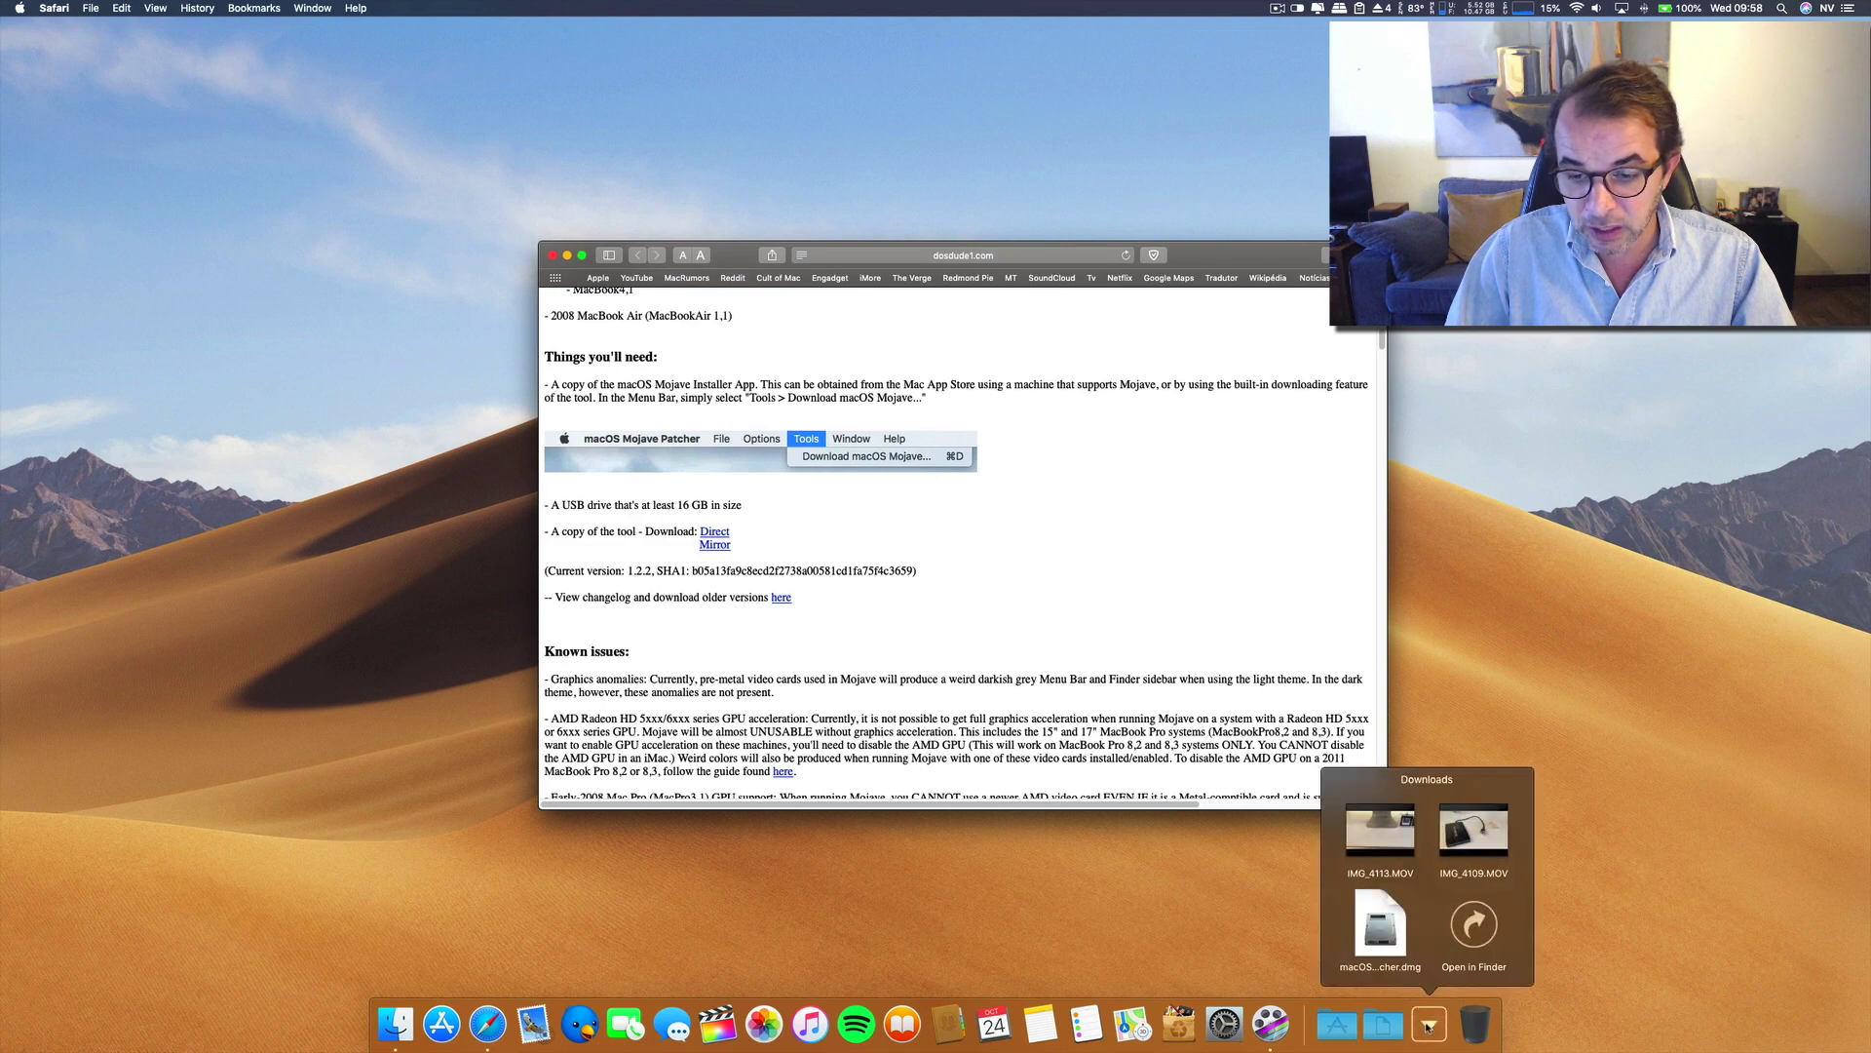
pyautogui.click(568, 256)
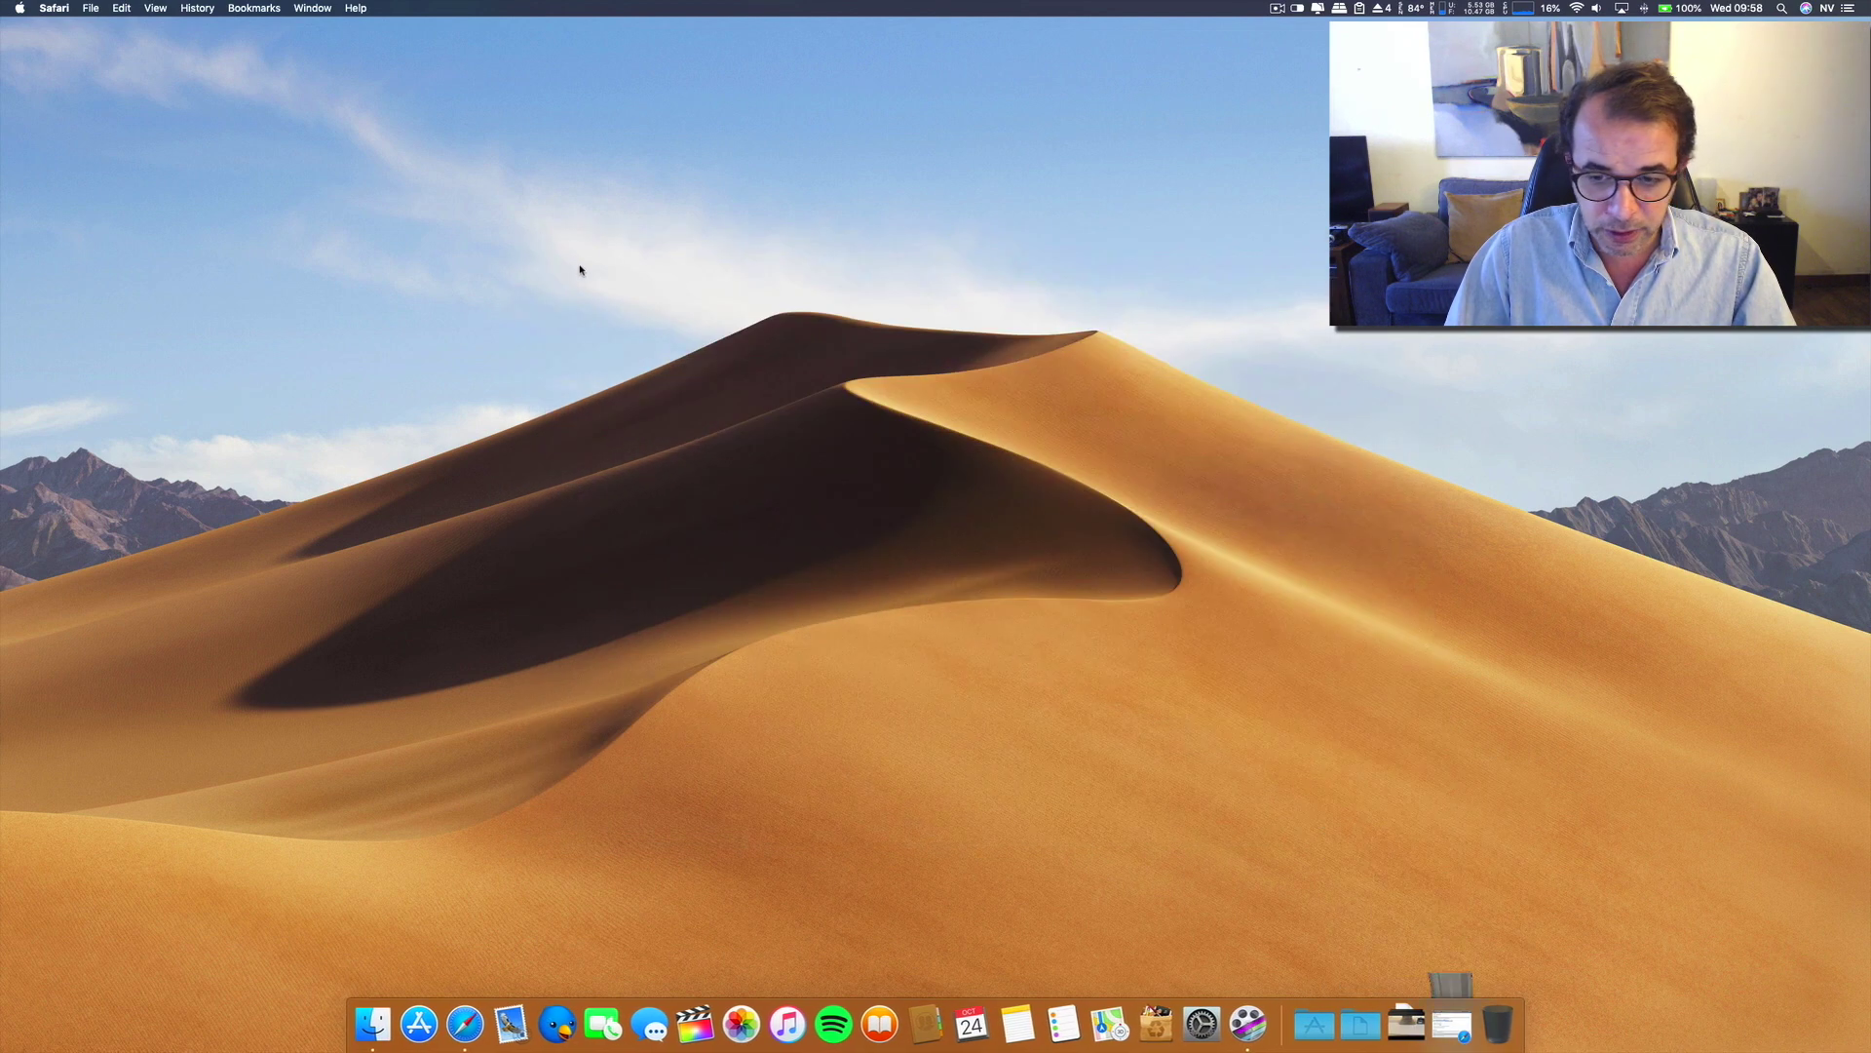
pyautogui.click(1406, 1024)
pyautogui.click(1347, 931)
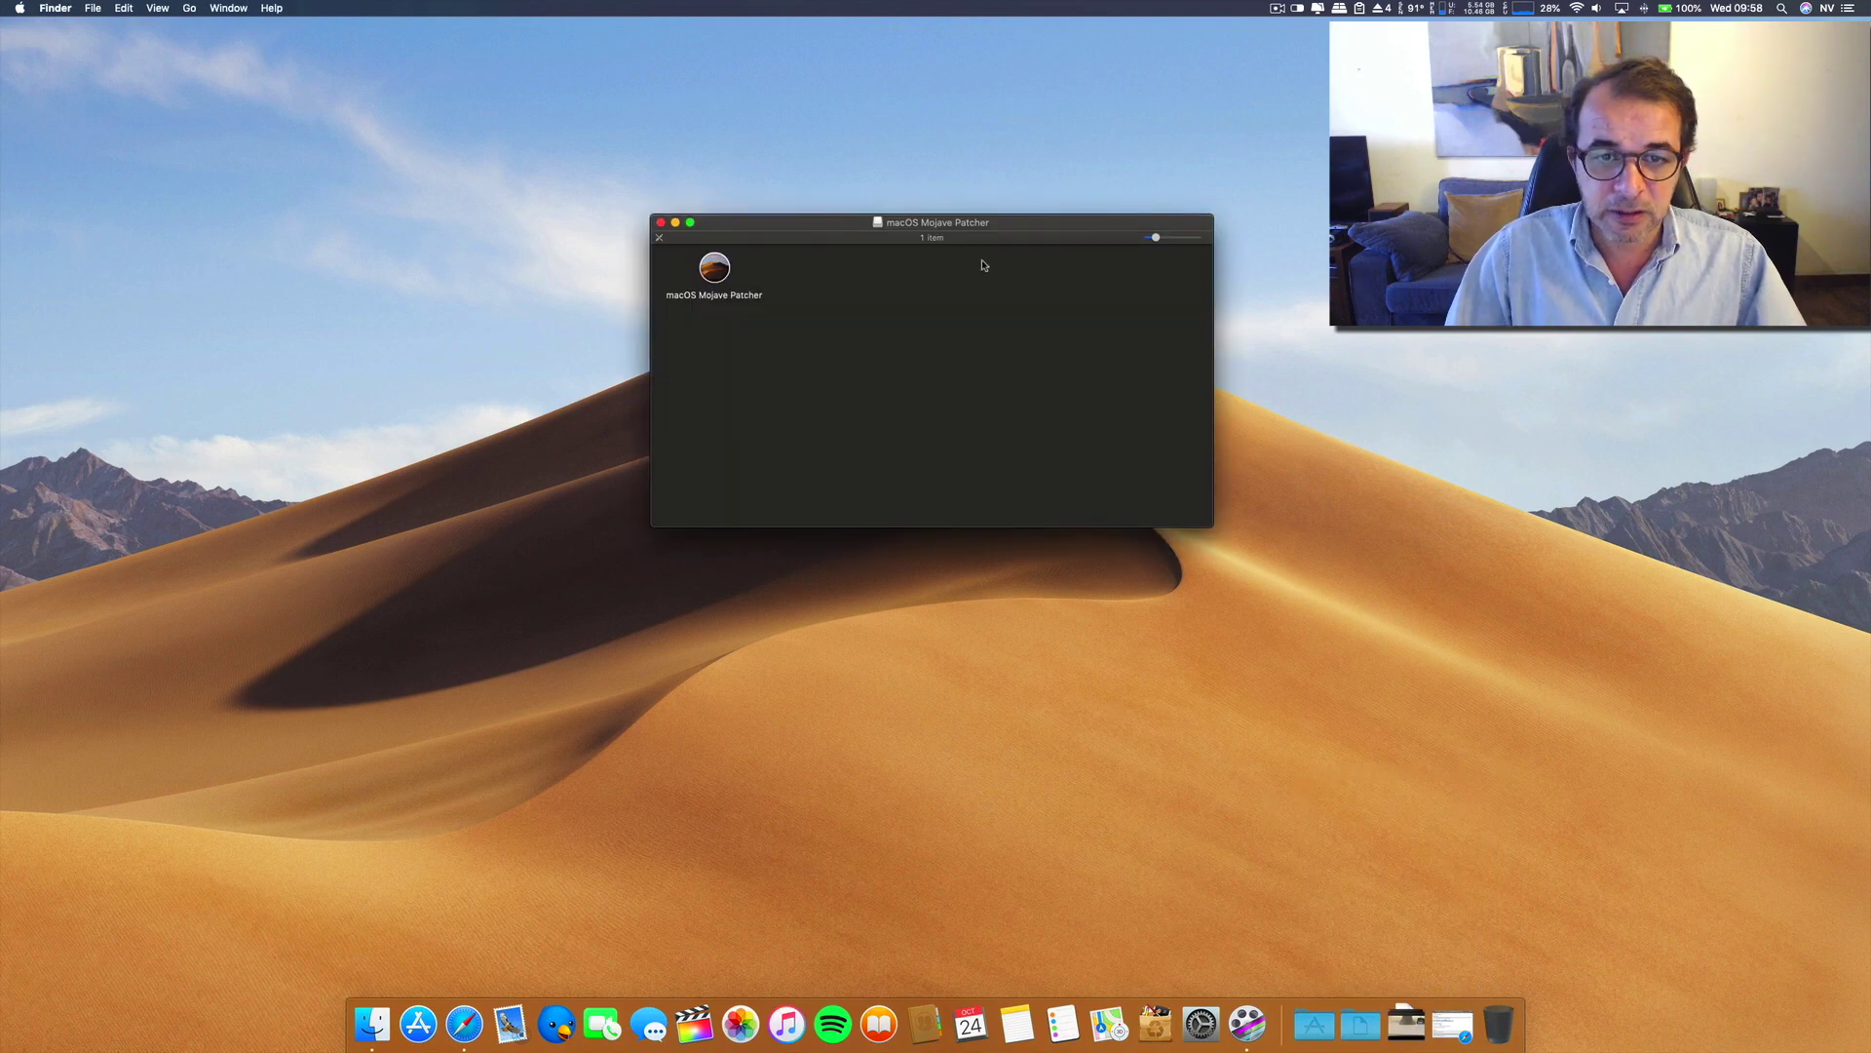
pyautogui.moveTo(972, 216); pyautogui.dragTo(979, 162)
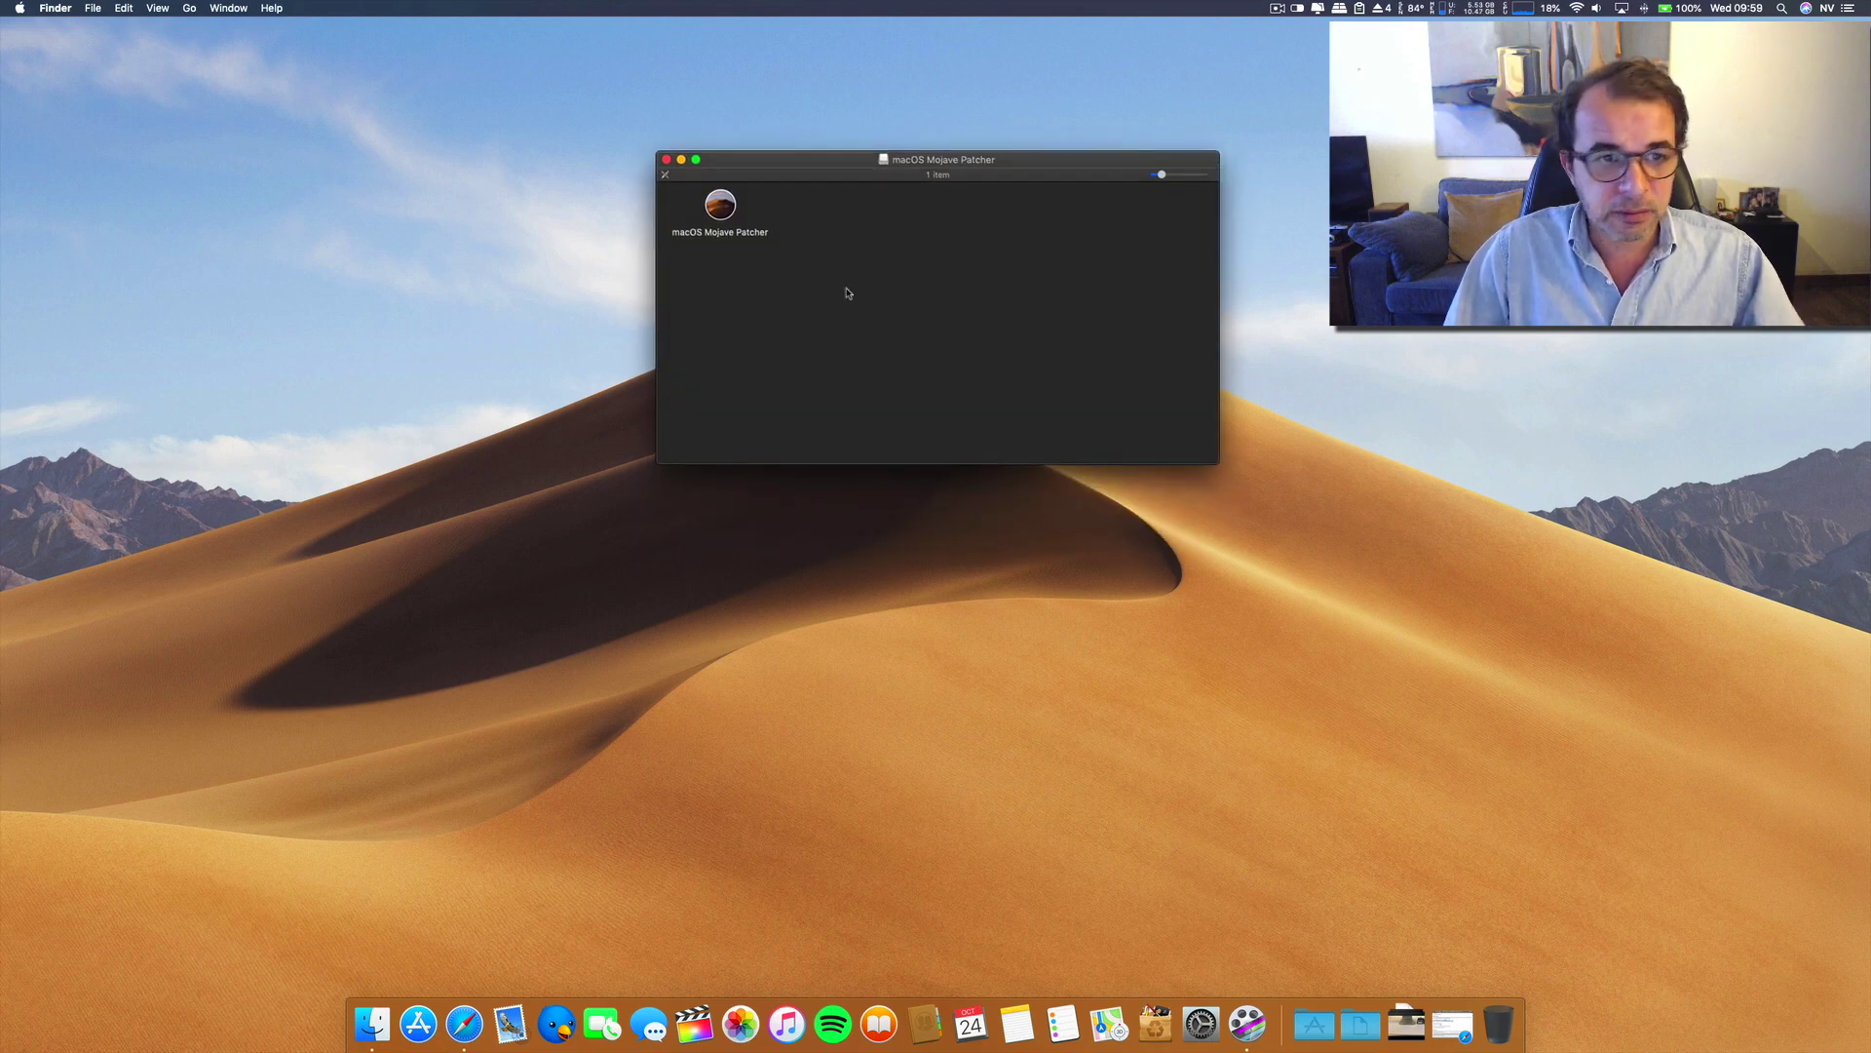
# Launch the App Store and shift the Mojave Patcher window to the right
pyautogui.click(418, 1023)
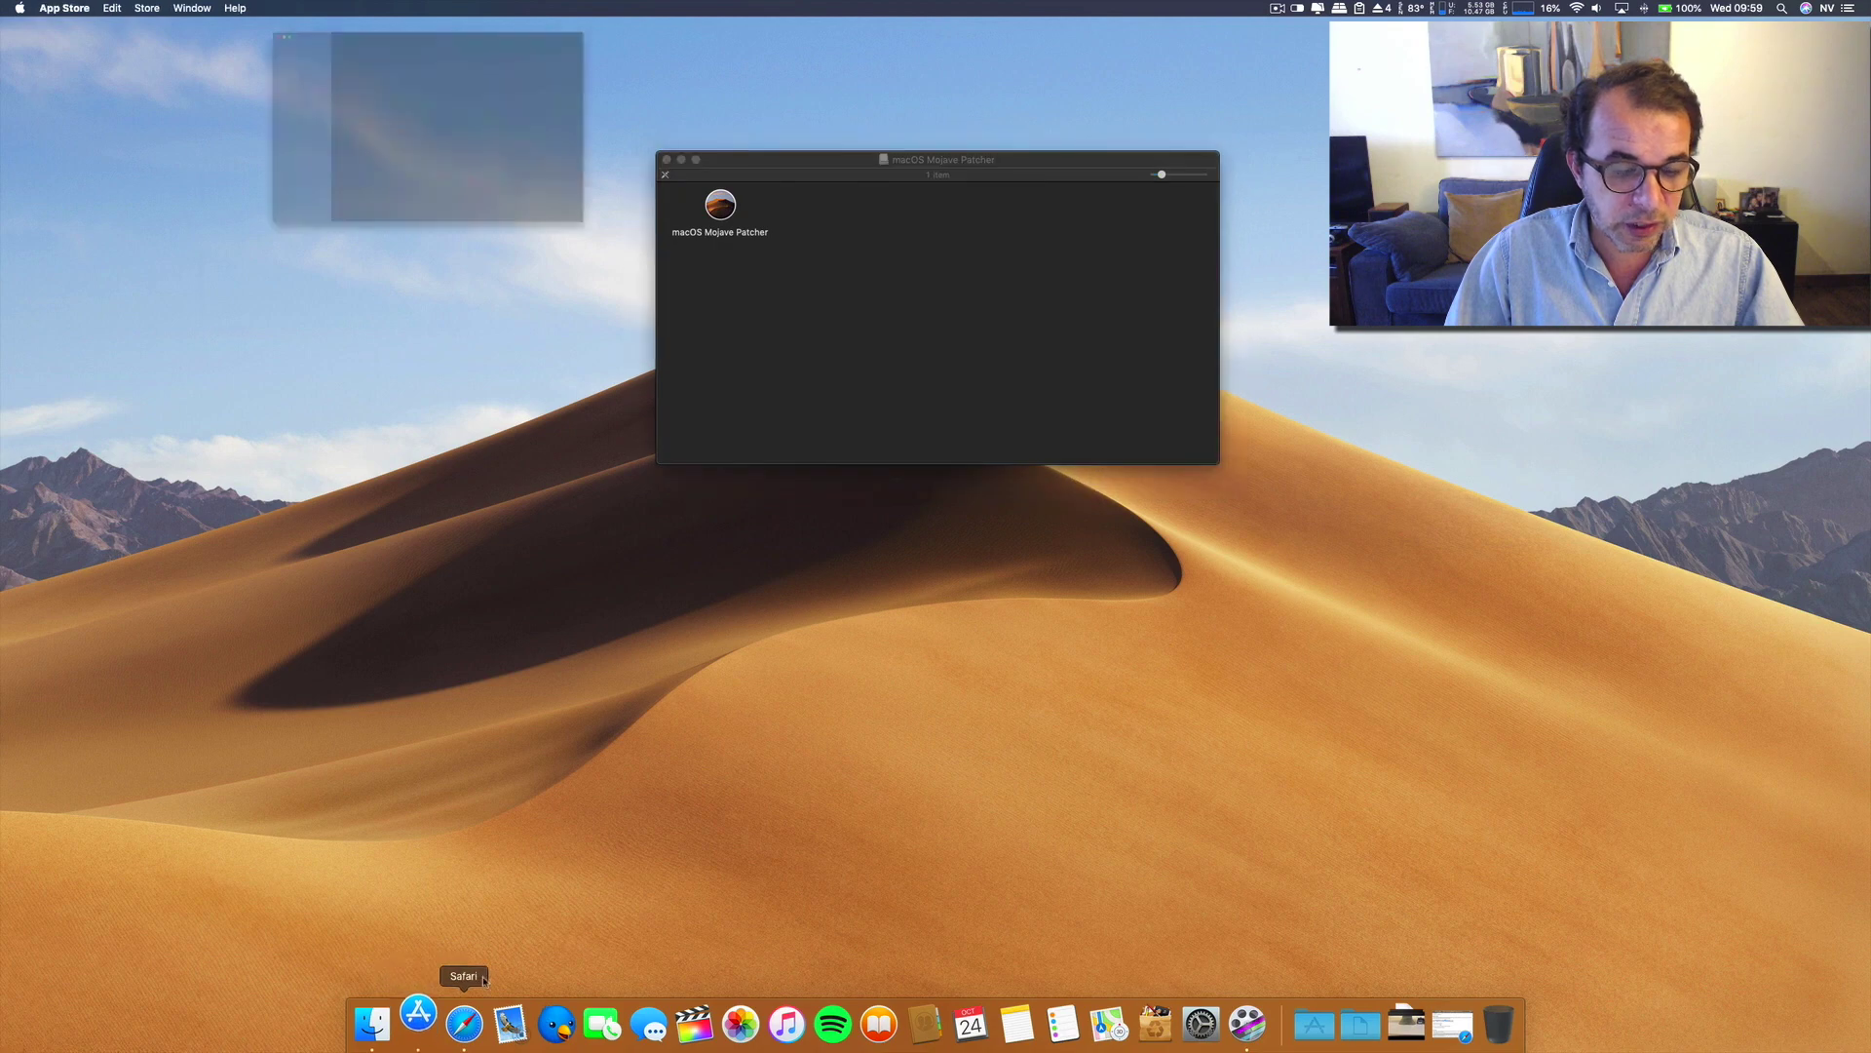
pyautogui.moveTo(1070, 162); pyautogui.dragTo(1358, 147)
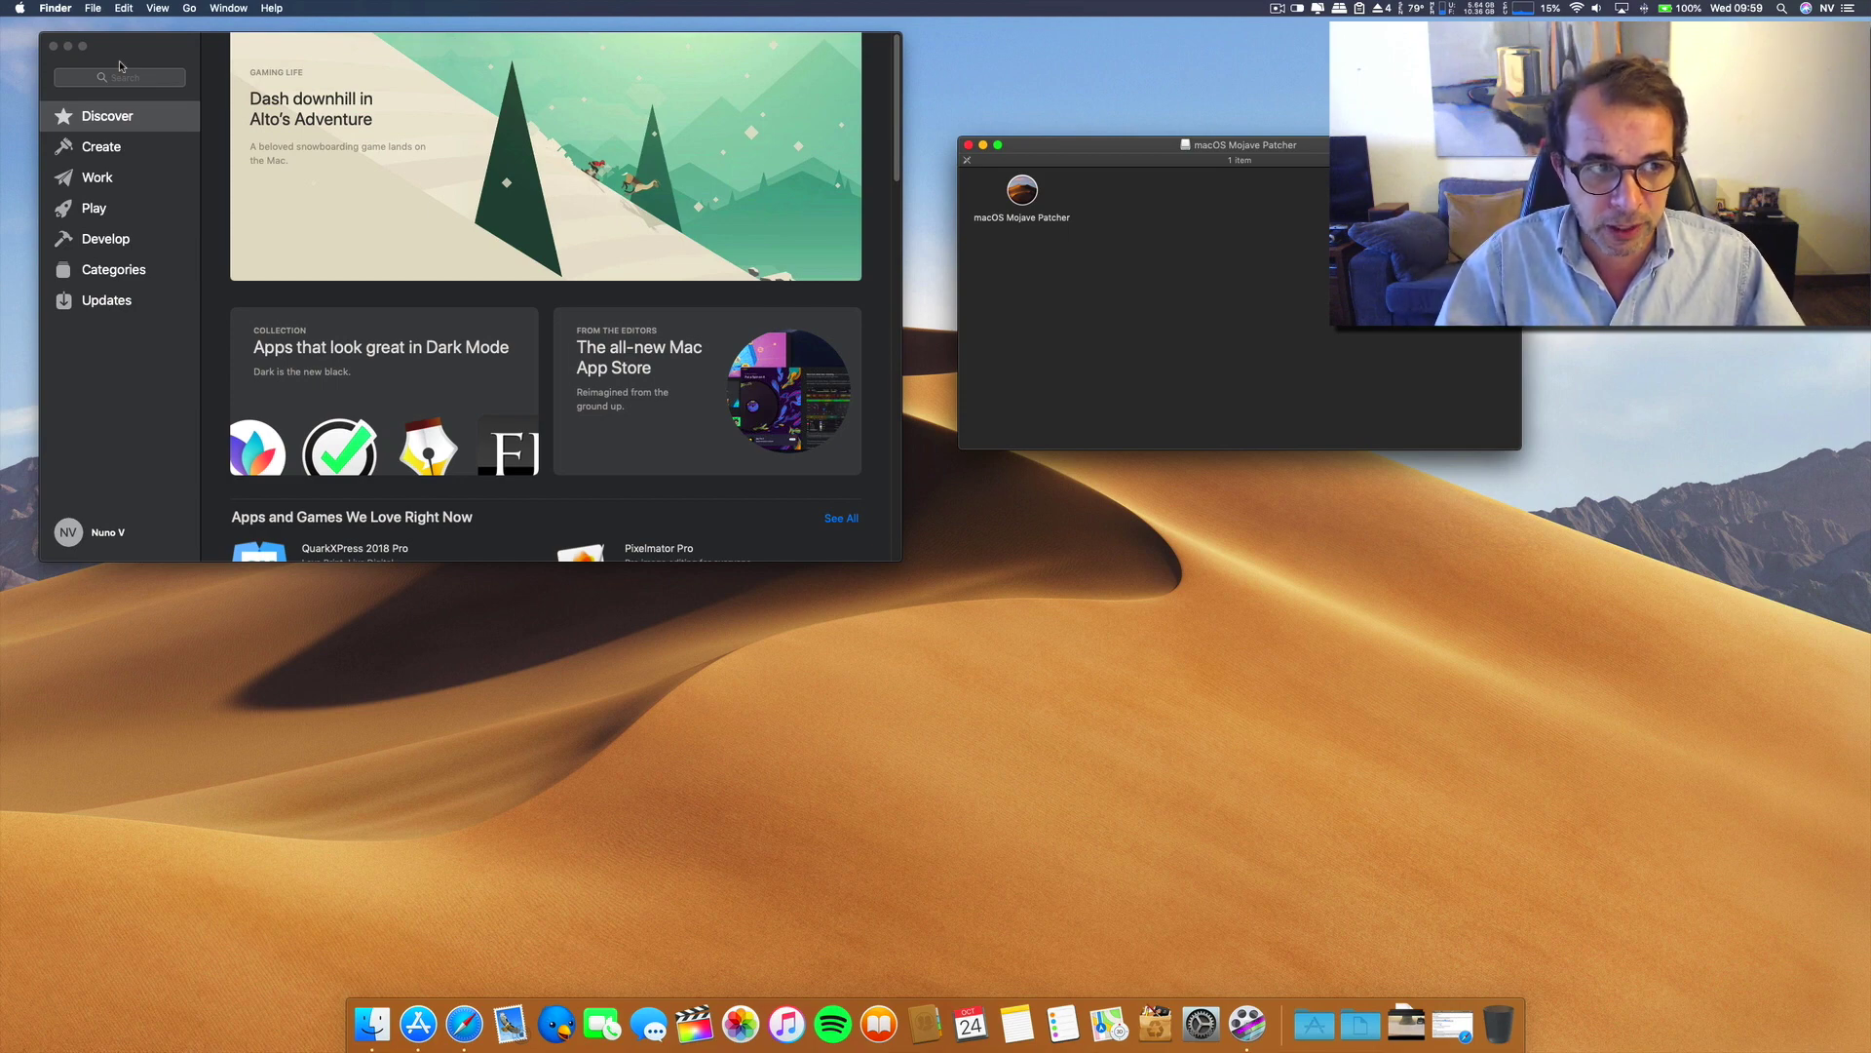
# Close the App Store, centre the patcher window, and open the Utilities folder from Applications
pyautogui.click(52, 47)
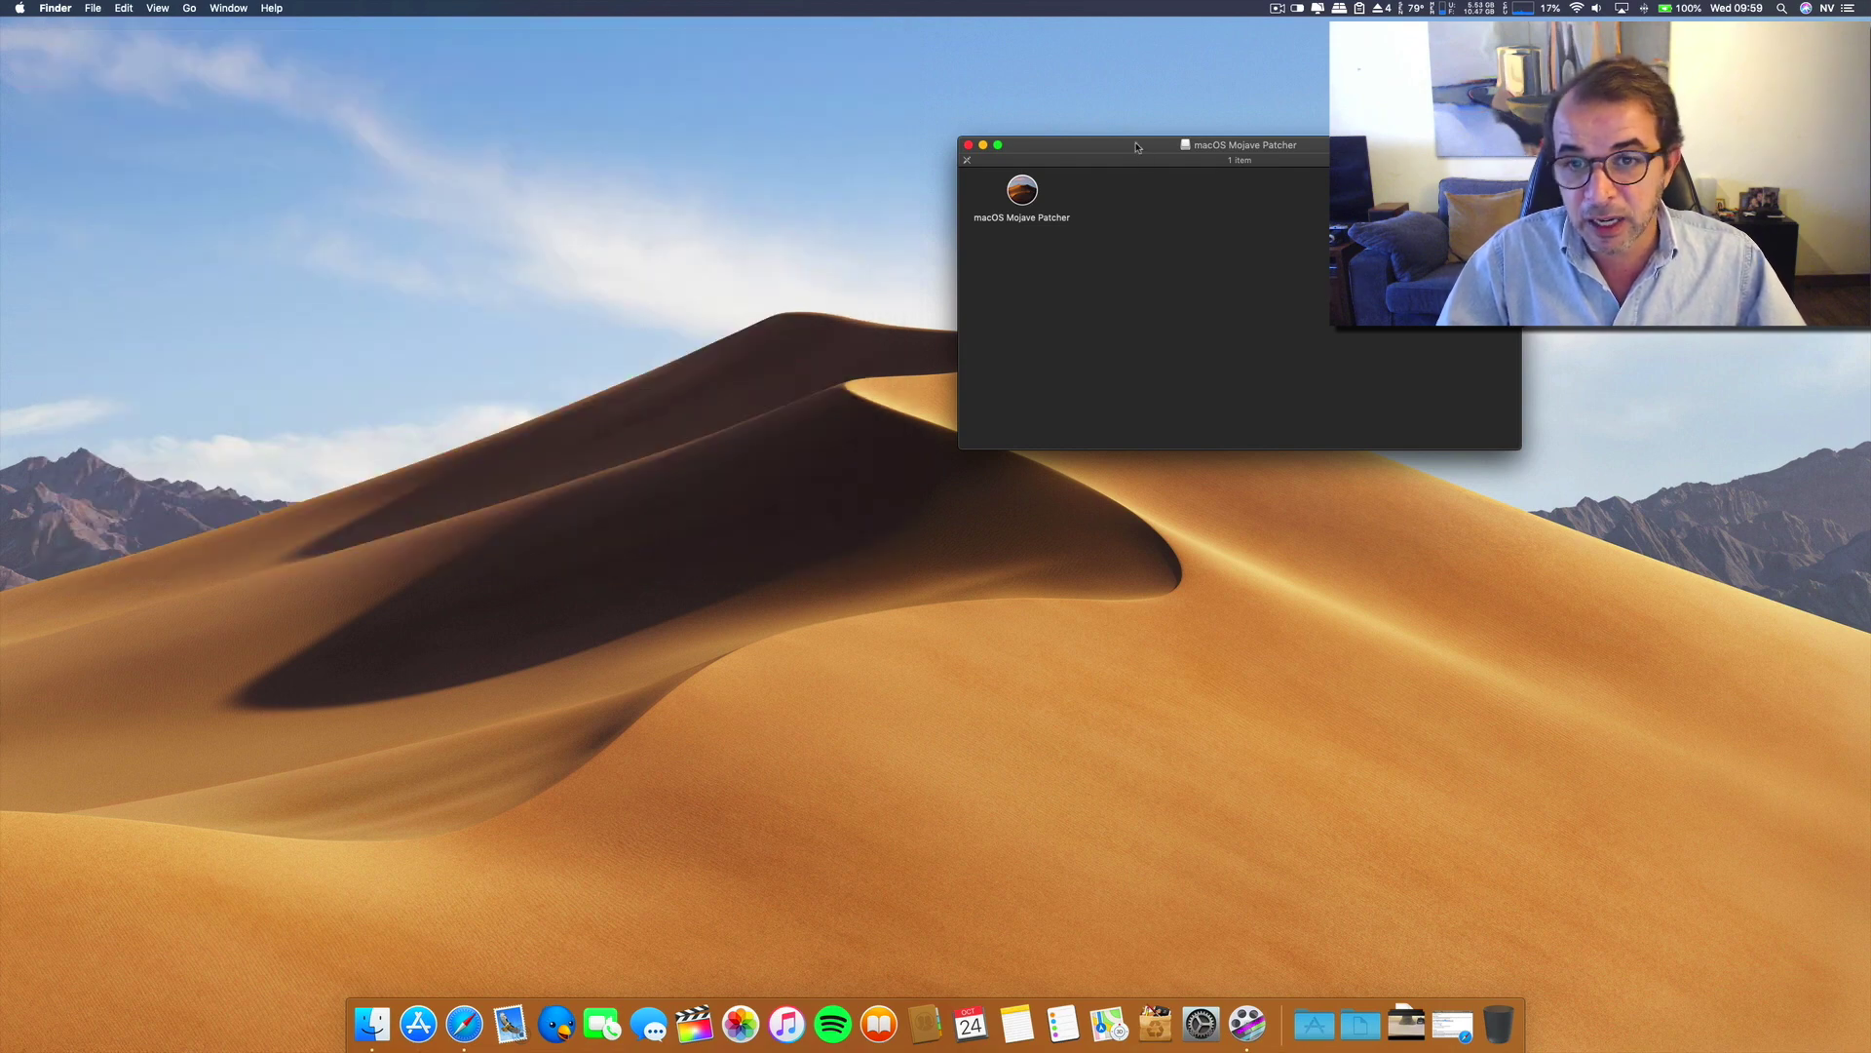
pyautogui.moveTo(1138, 146); pyautogui.dragTo(796, 154)
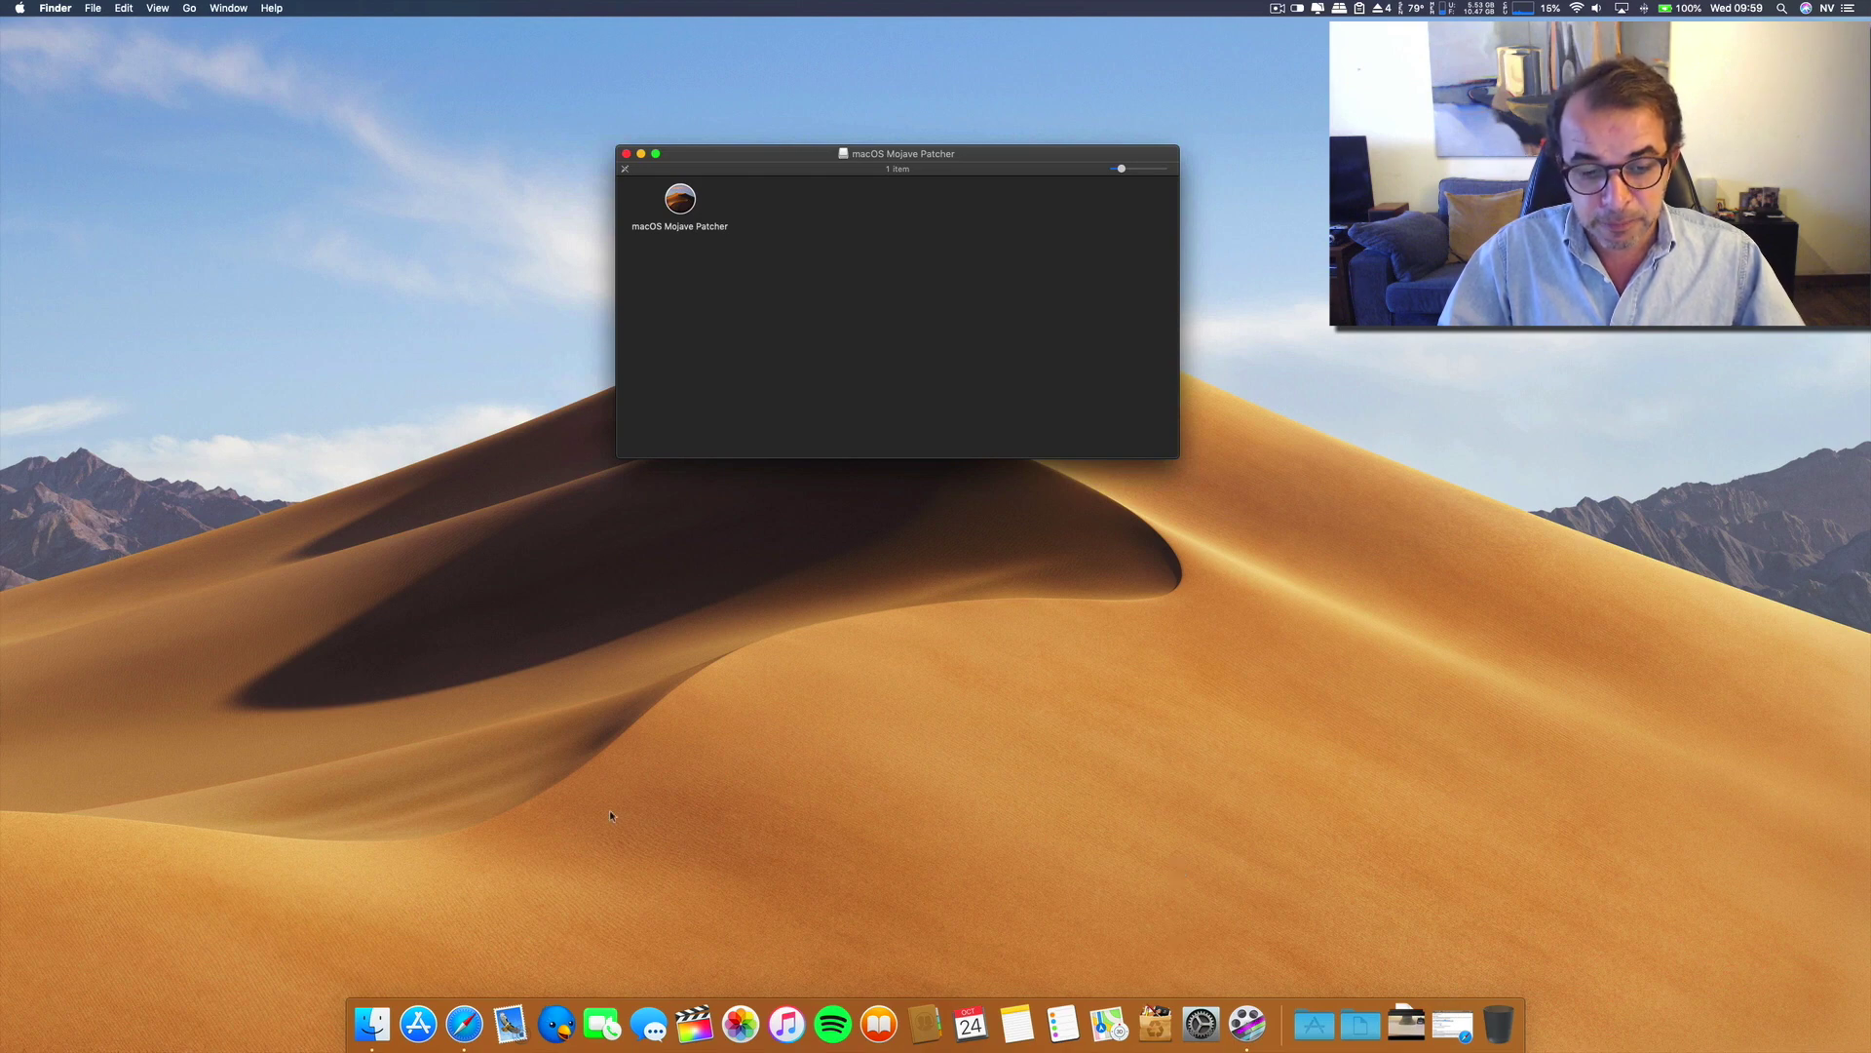
pyautogui.click(1315, 1023)
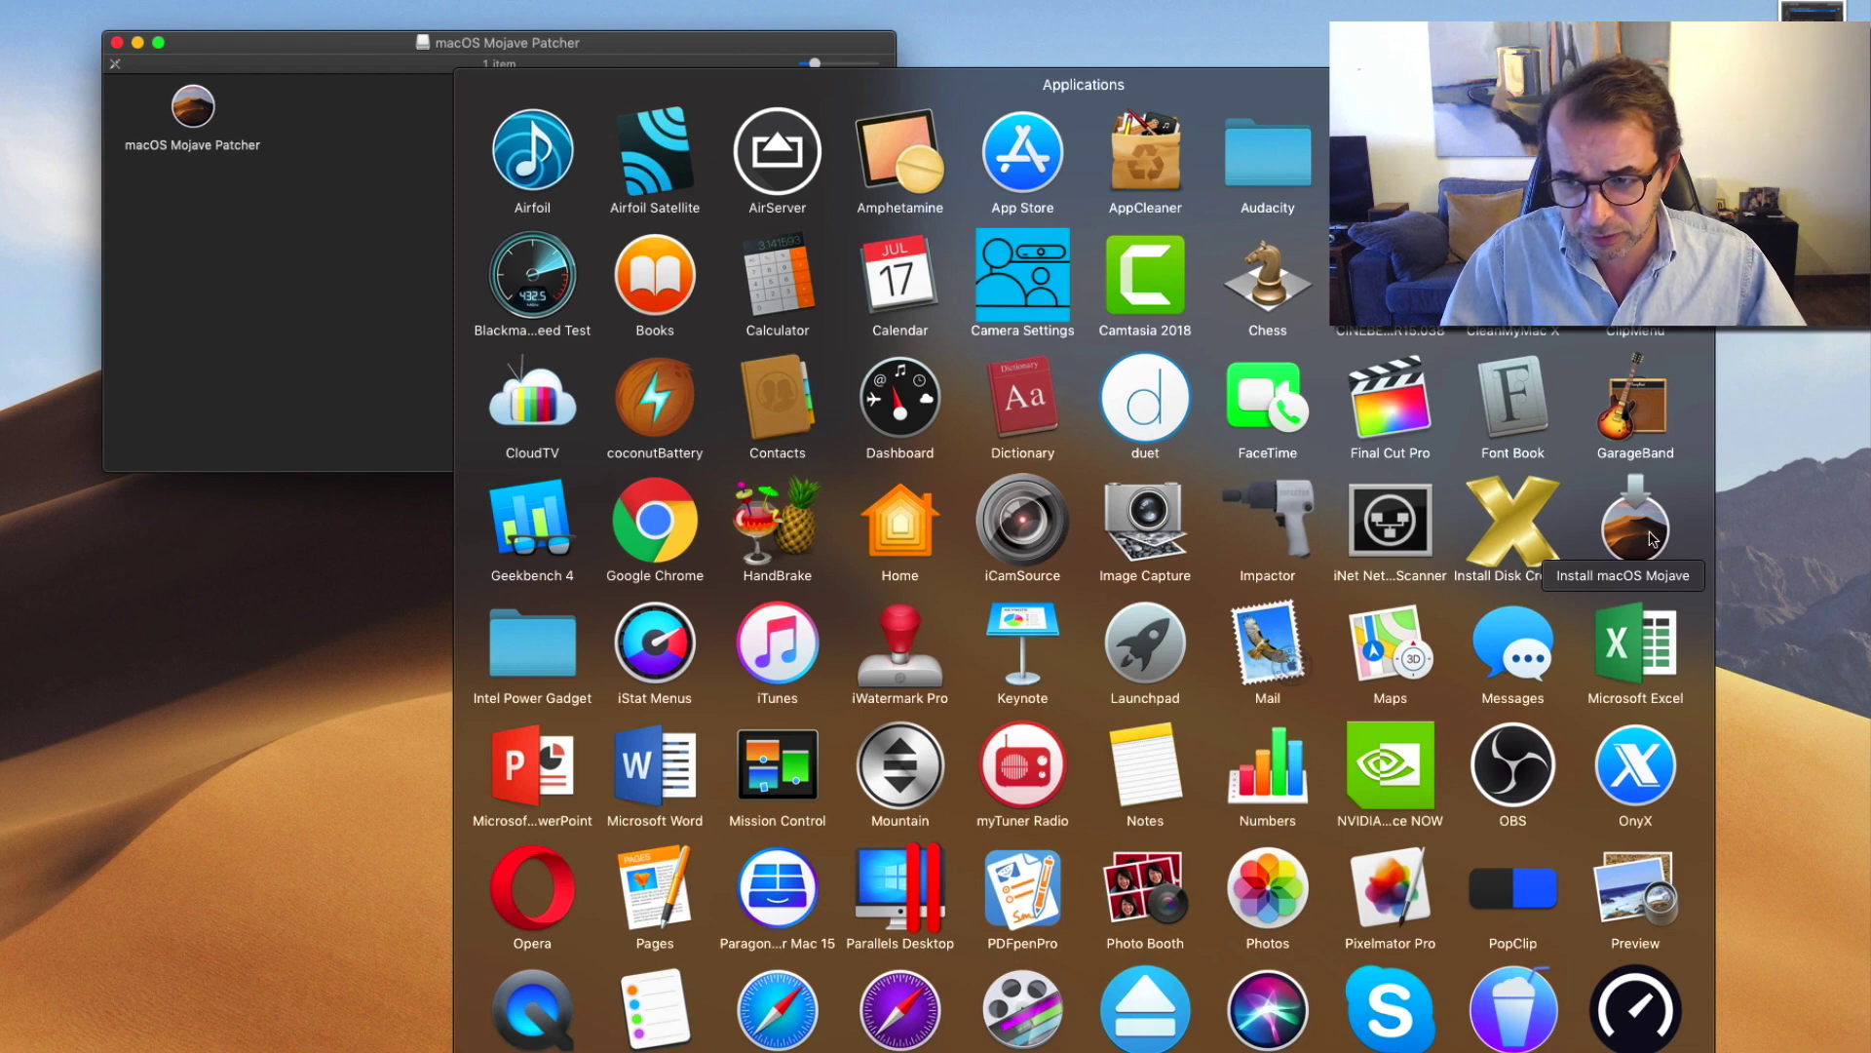
pyautogui.click(1764, 541)
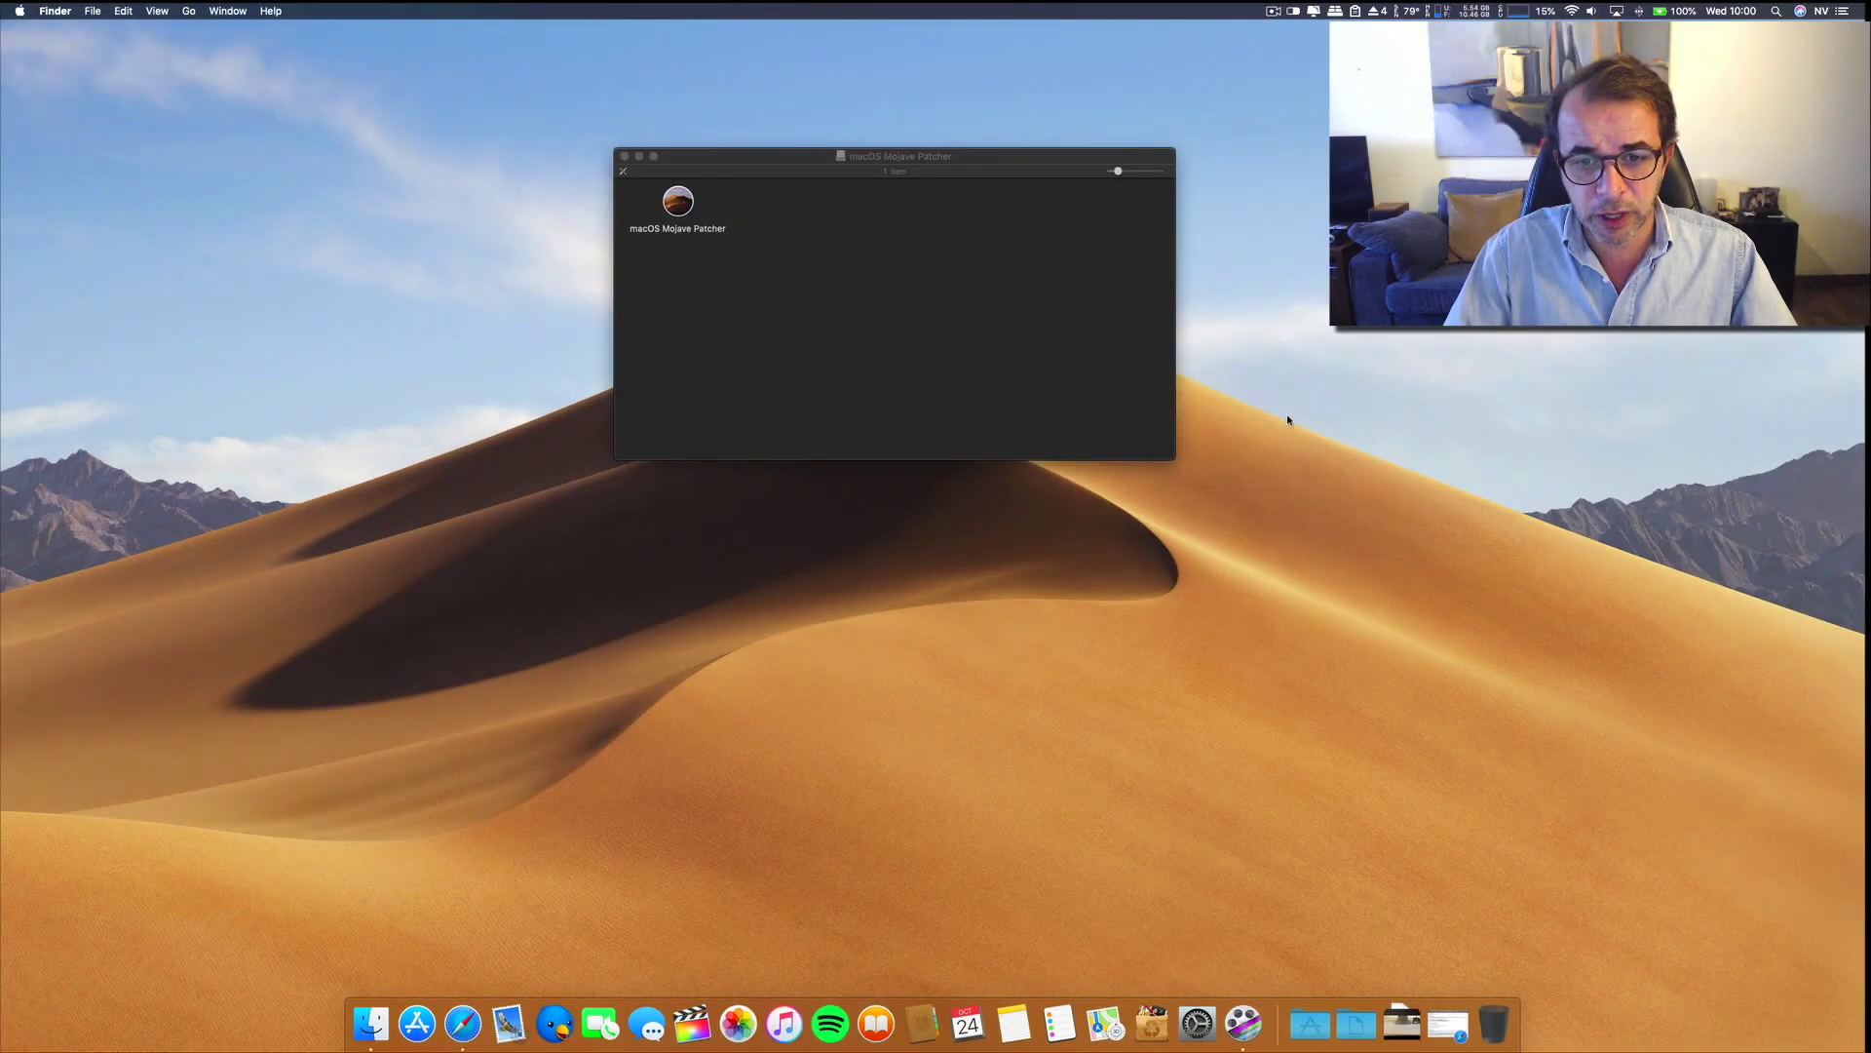
pyautogui.click(1311, 1025)
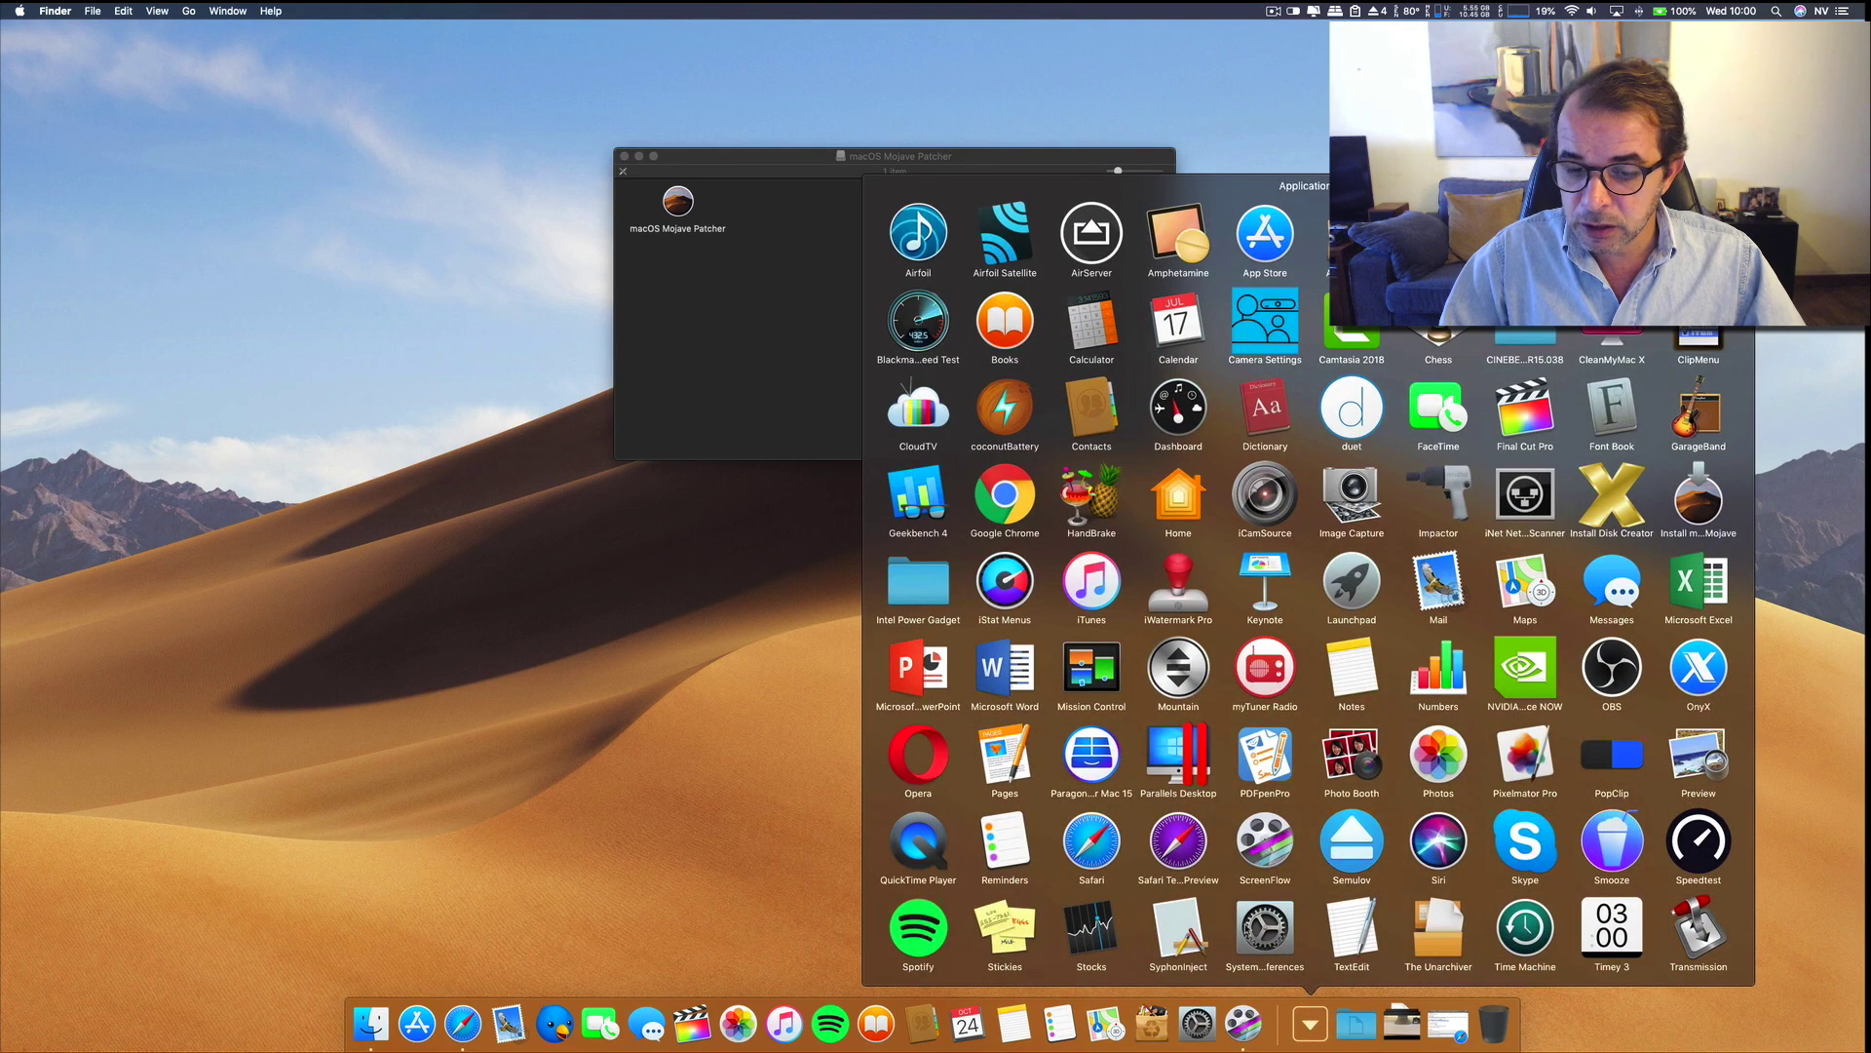
pyautogui.scroll(-2, 1267, 906)
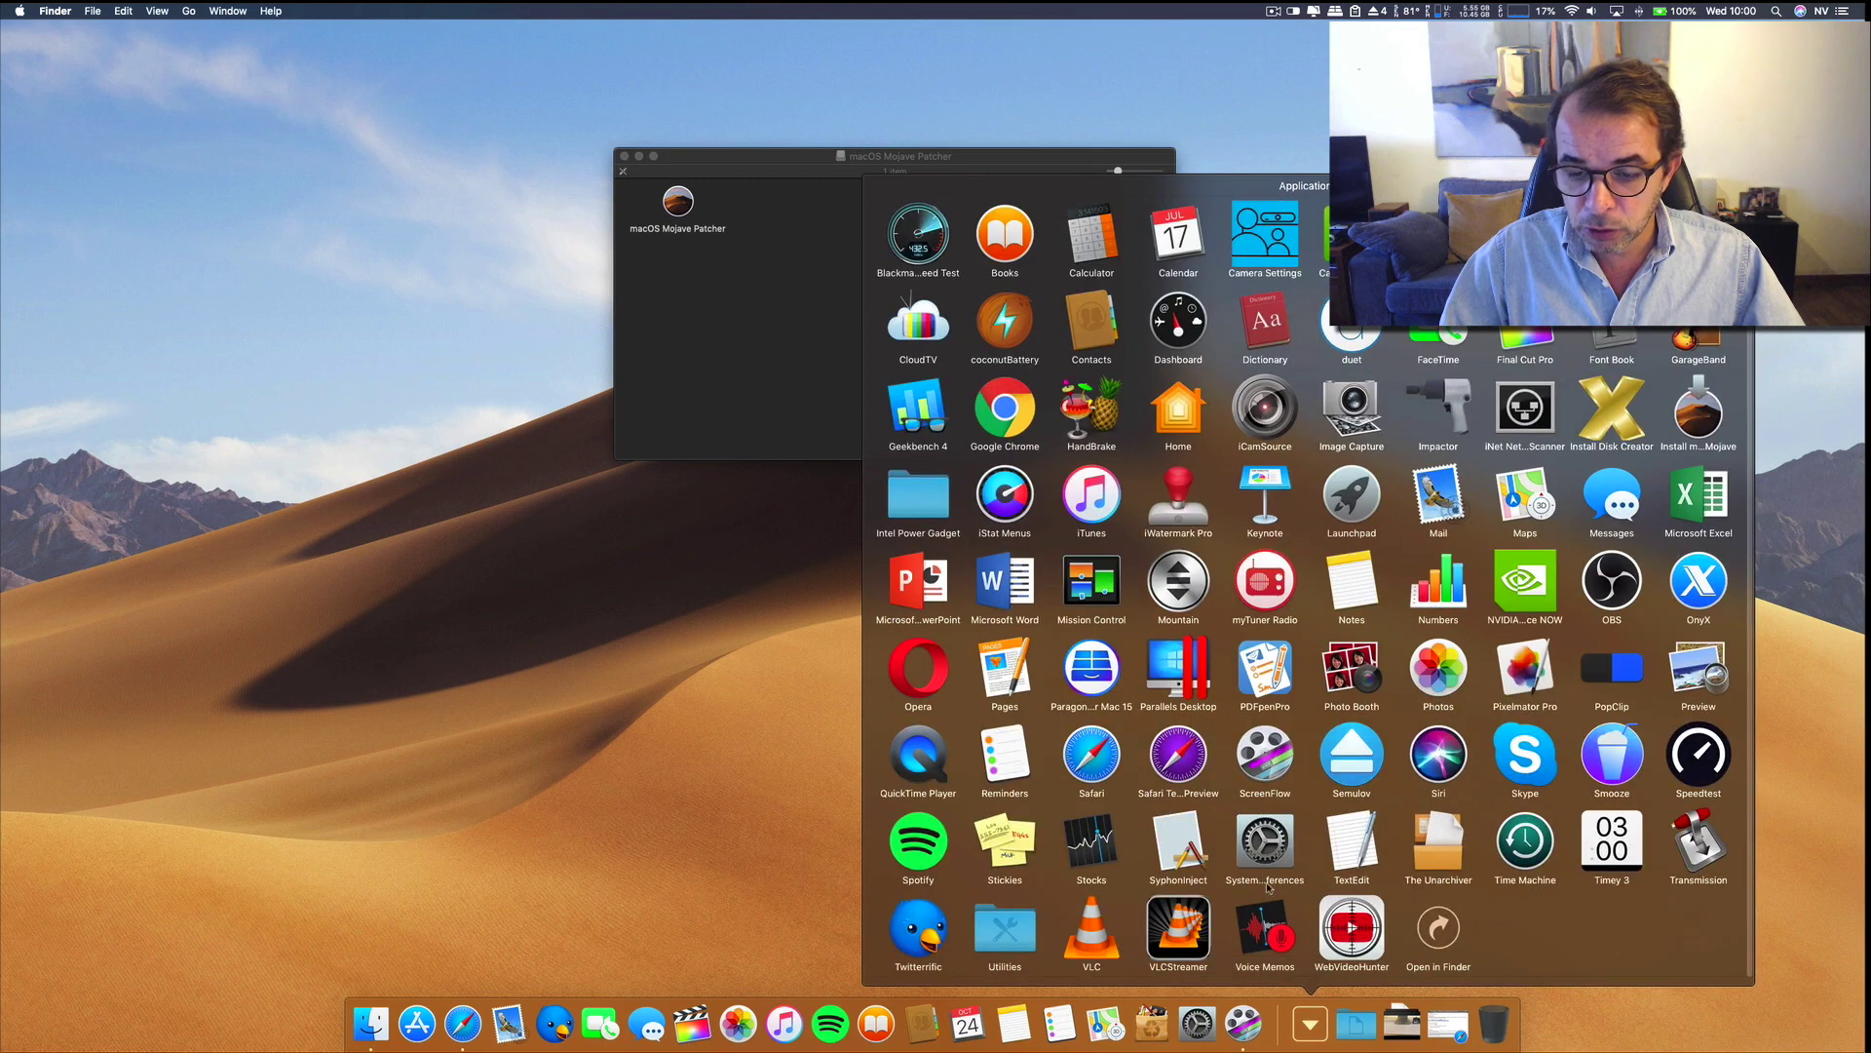
pyautogui.click(1000, 938)
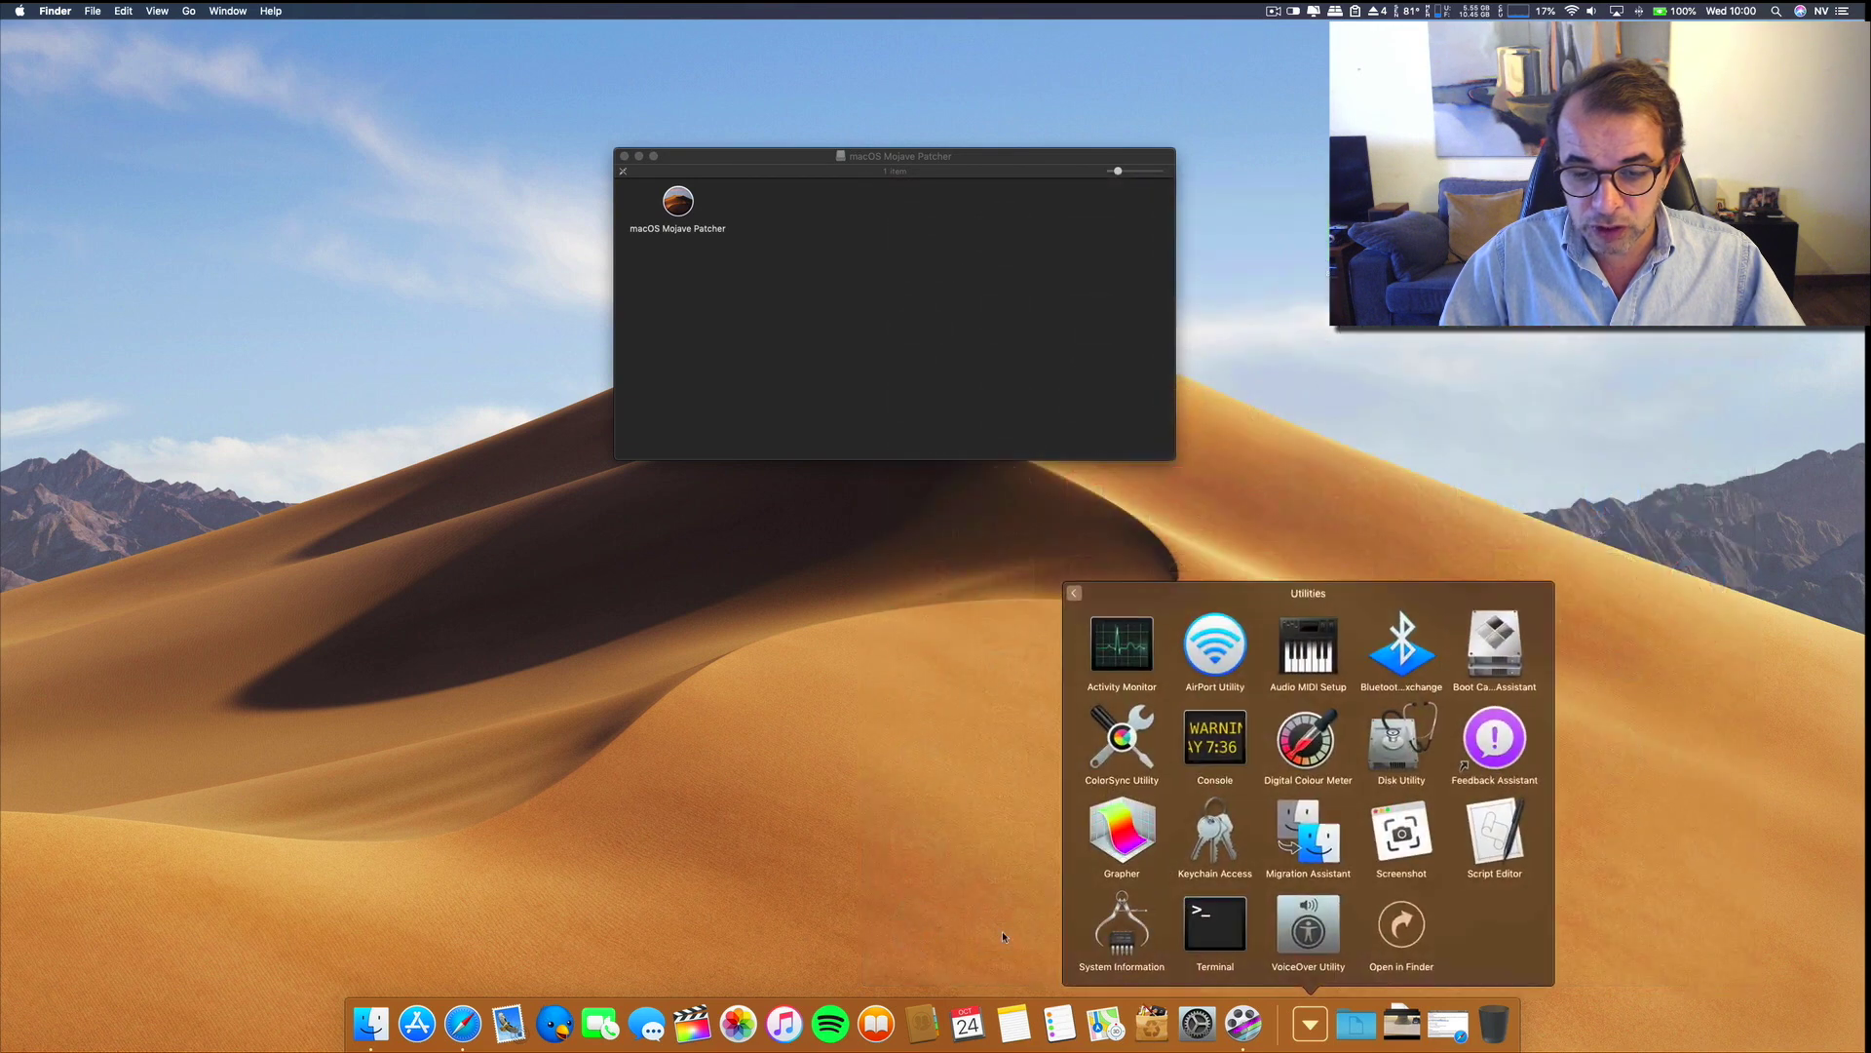
# Launch Disk Utility and check the Install macOS Mojave Beta drive's format in Erase, then cancel
pyautogui.click(1402, 744)
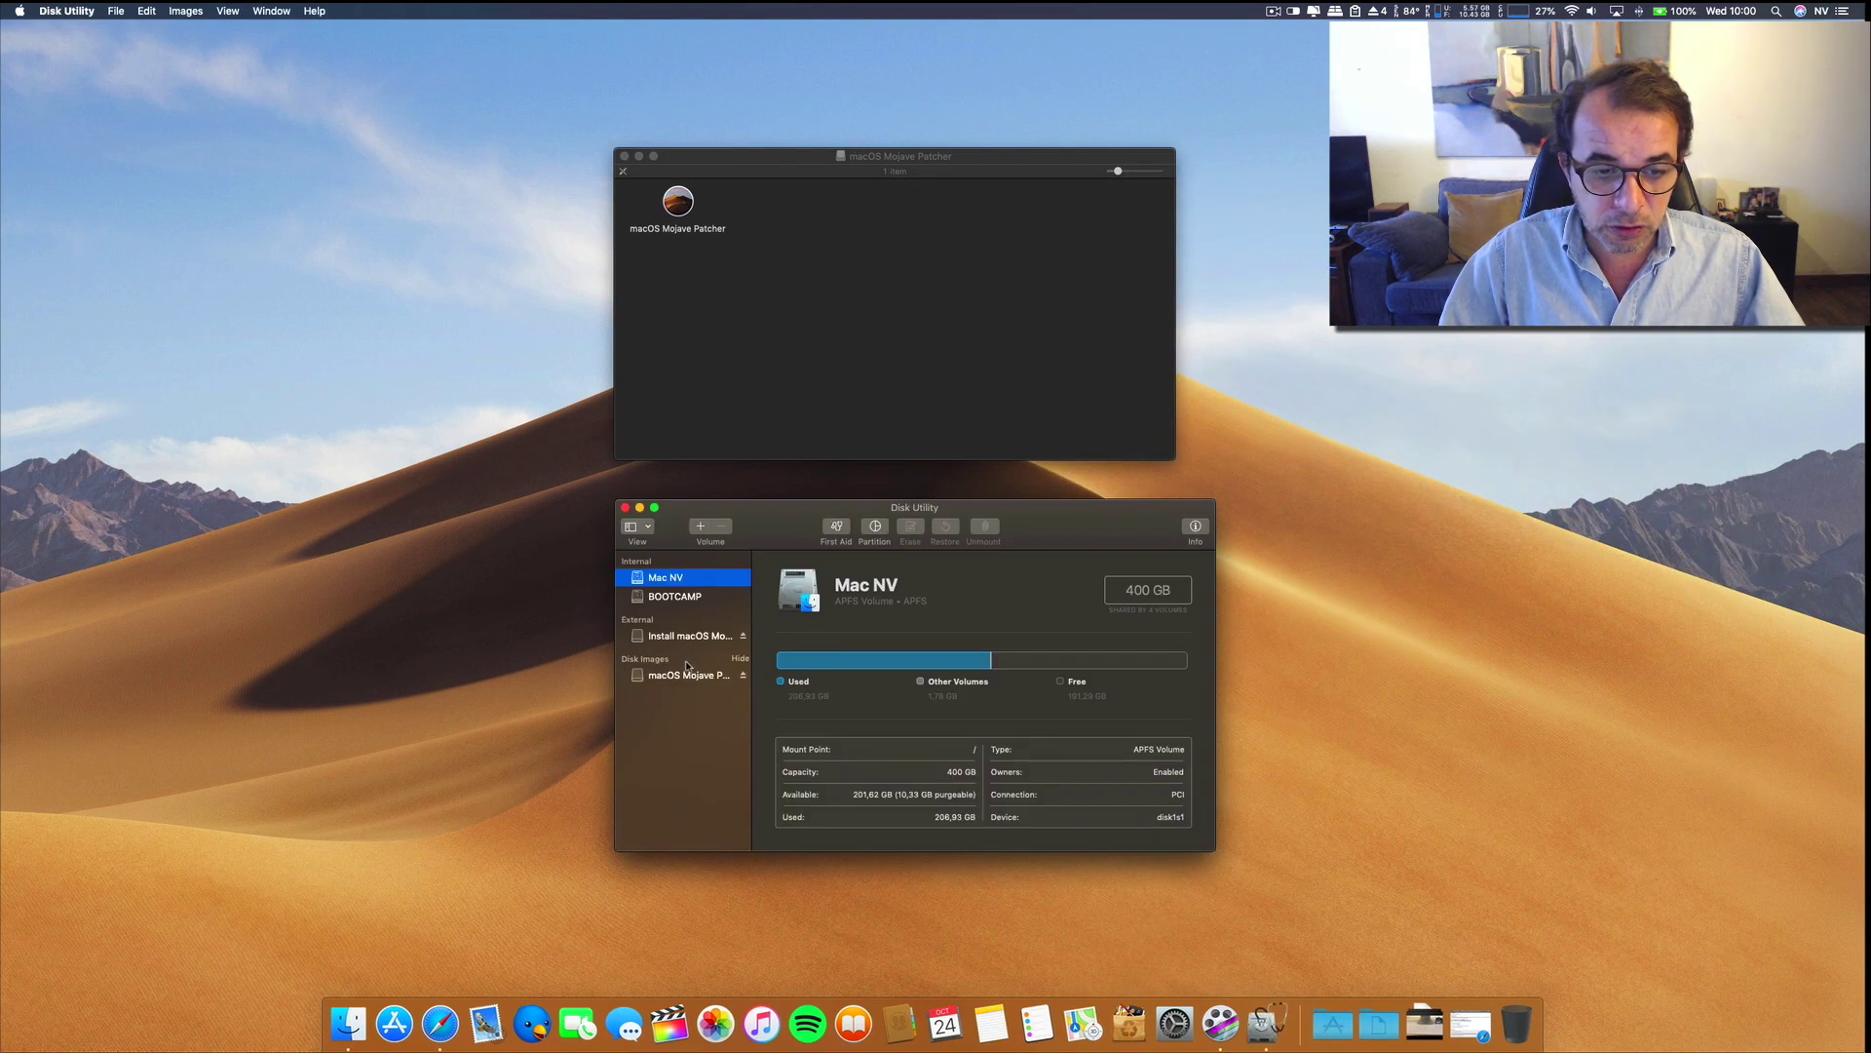
pyautogui.click(685, 638)
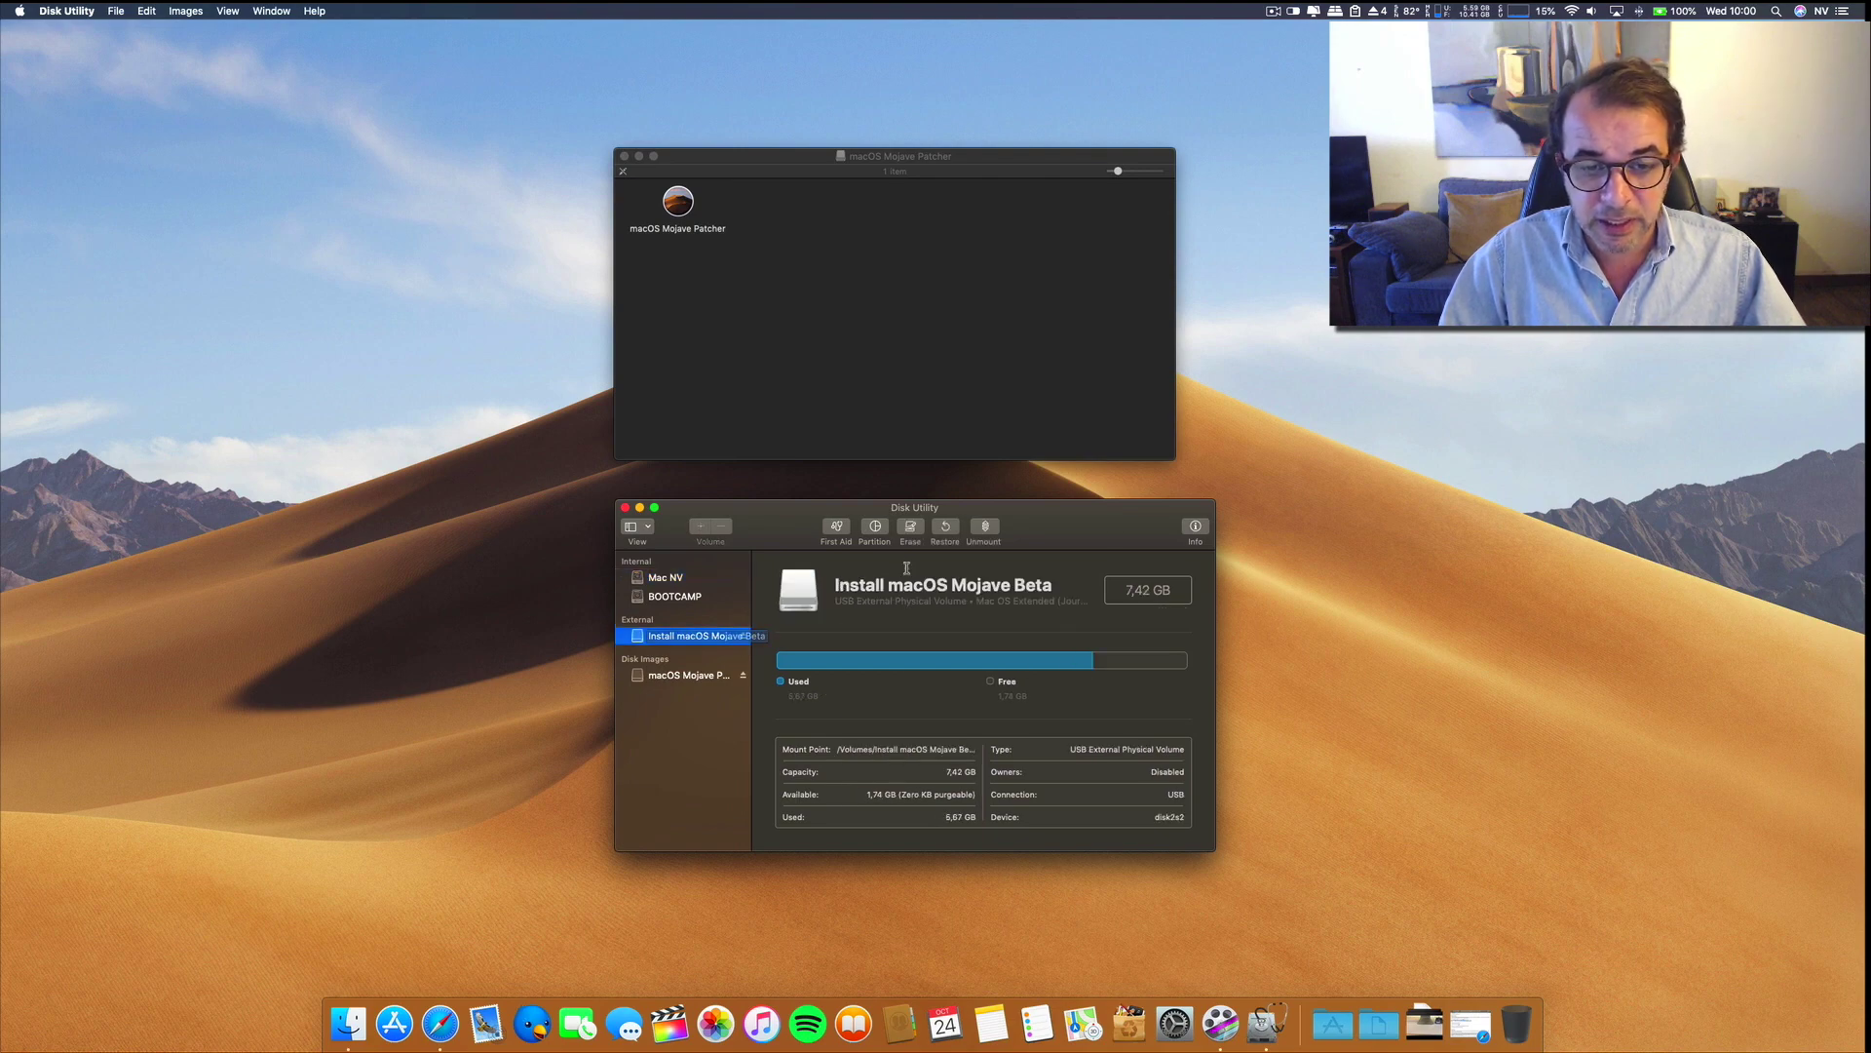
pyautogui.click(910, 528)
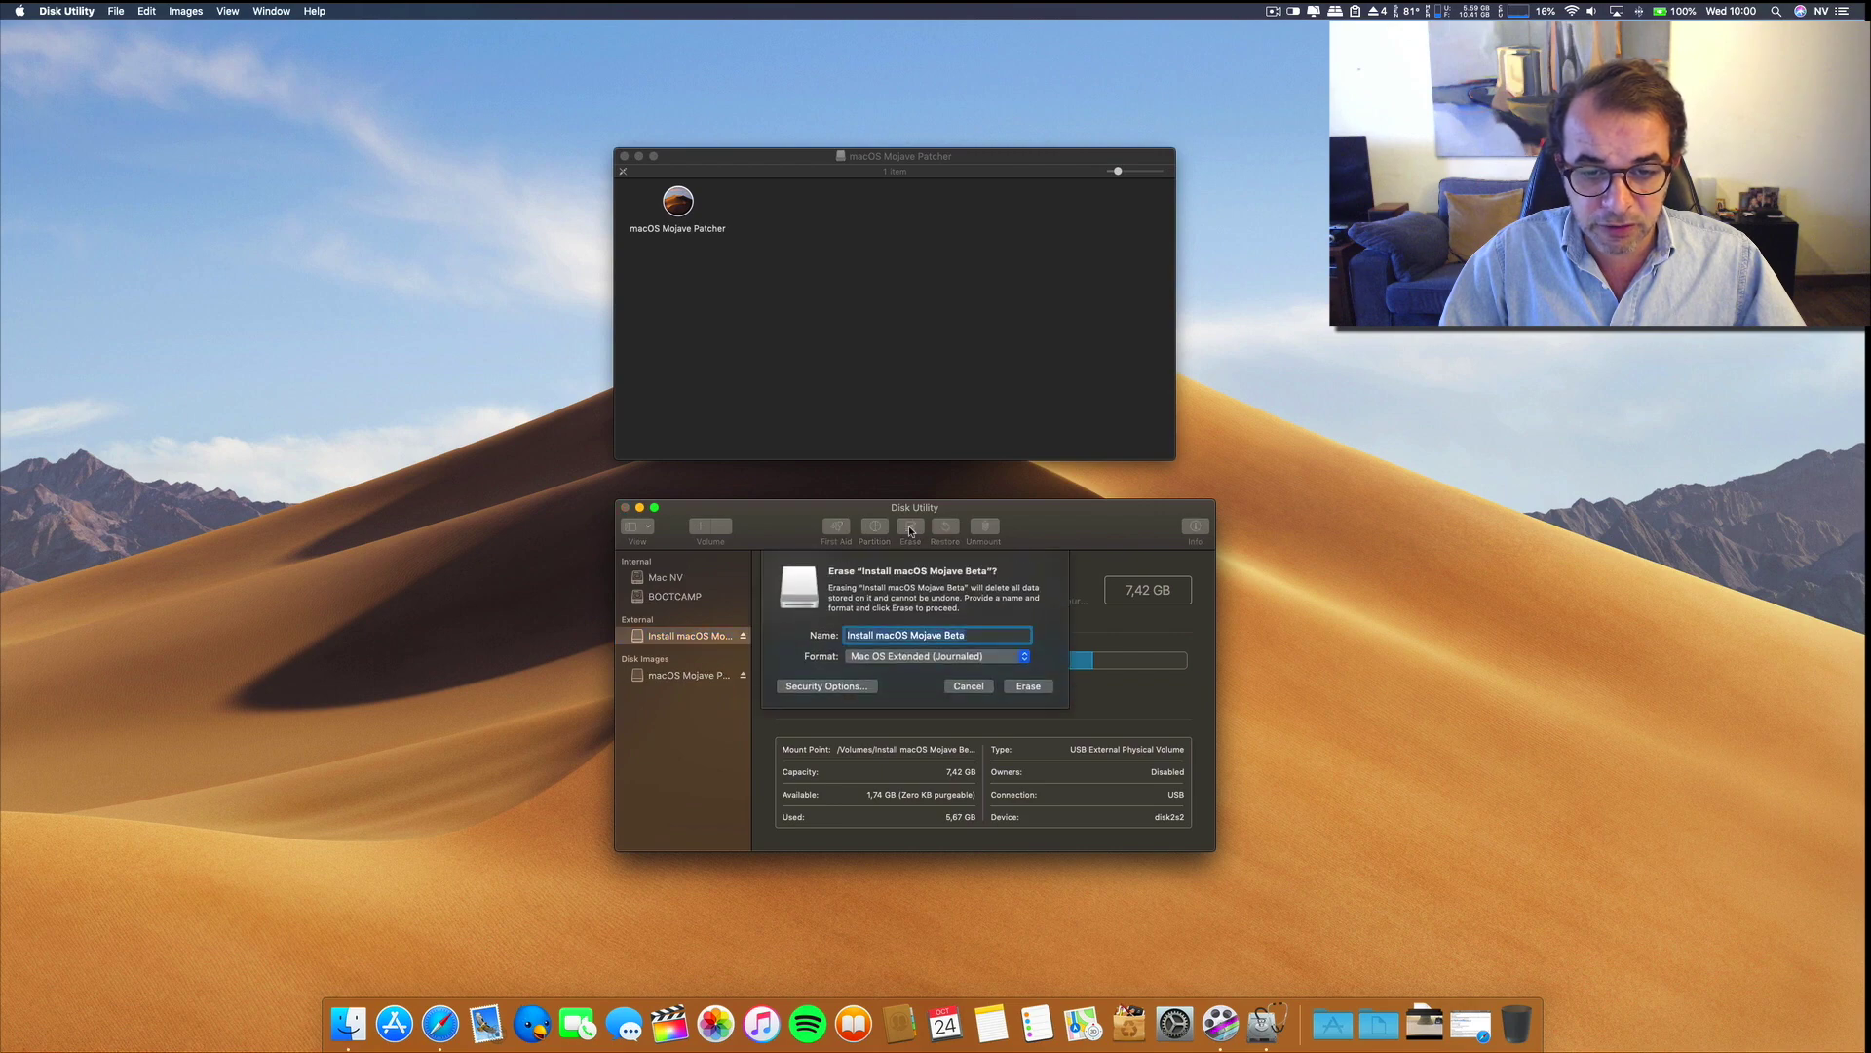
pyautogui.click(968, 686)
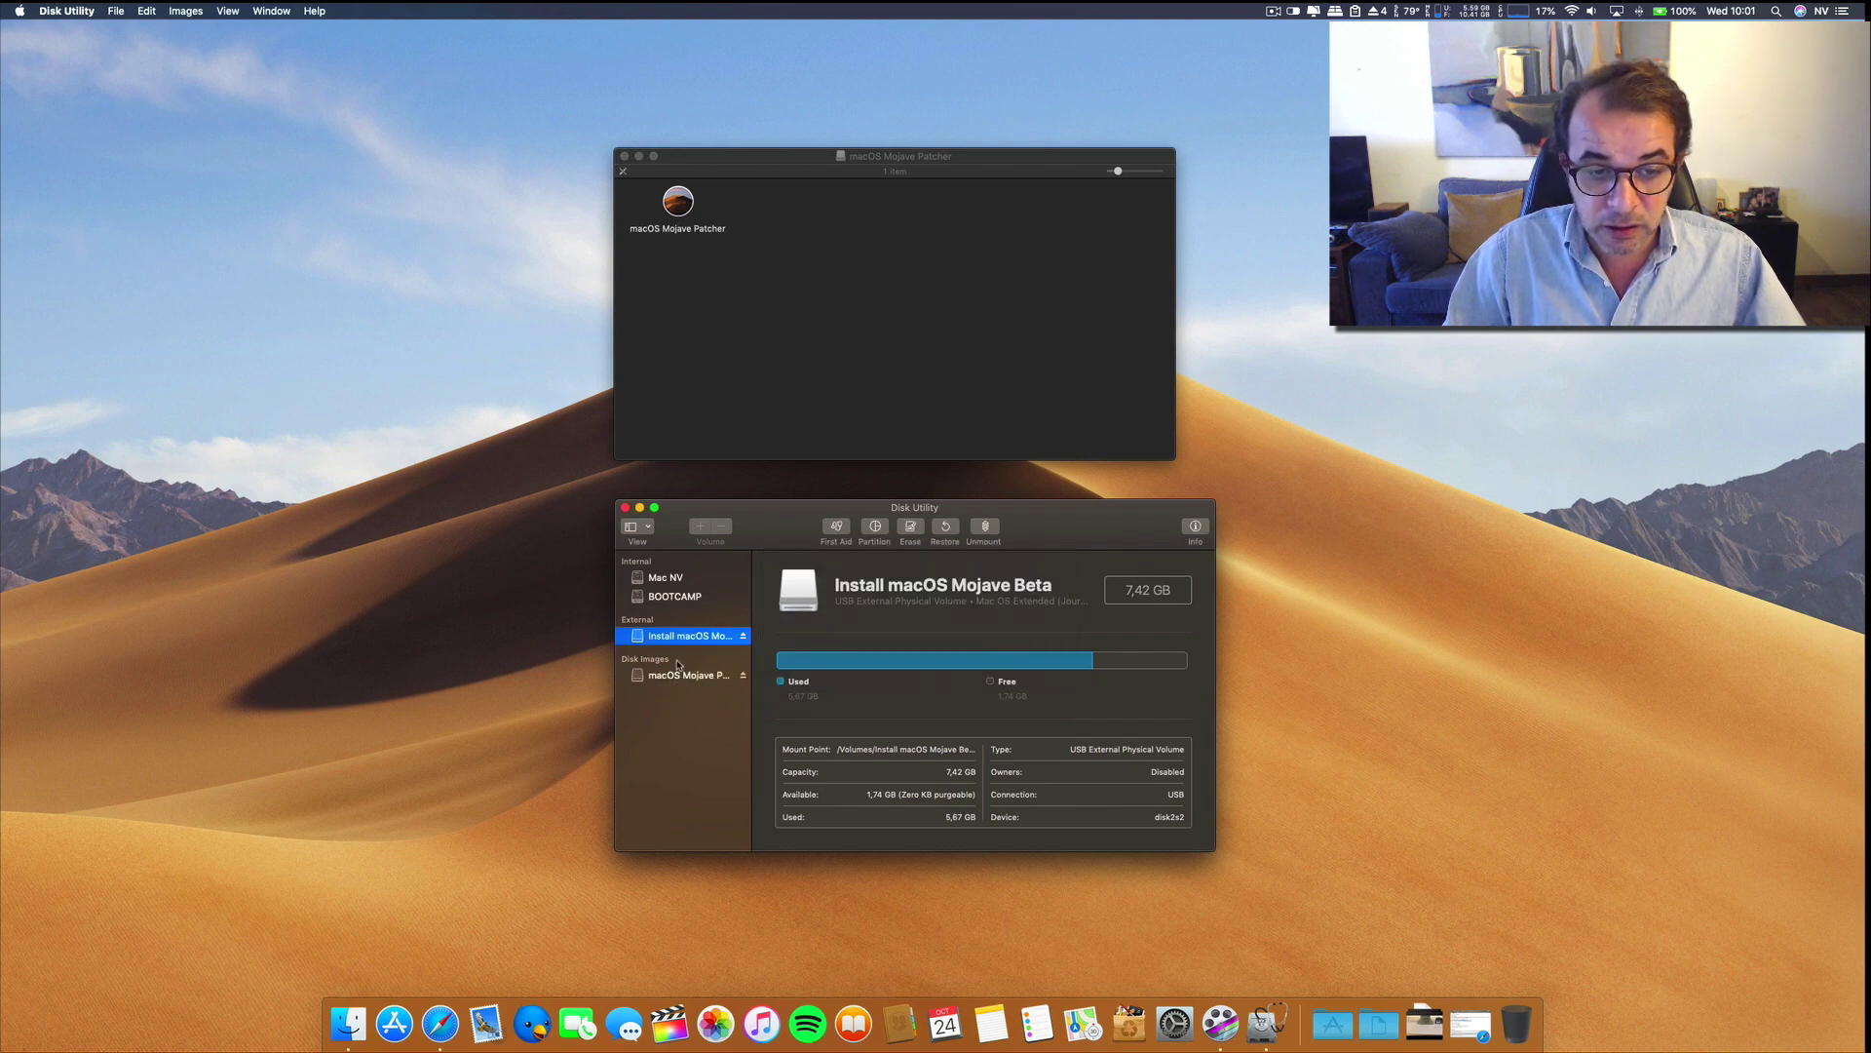
# Select Mac NV, preview adding an APFS partition, then discard the partition changes
pyautogui.click(672, 579)
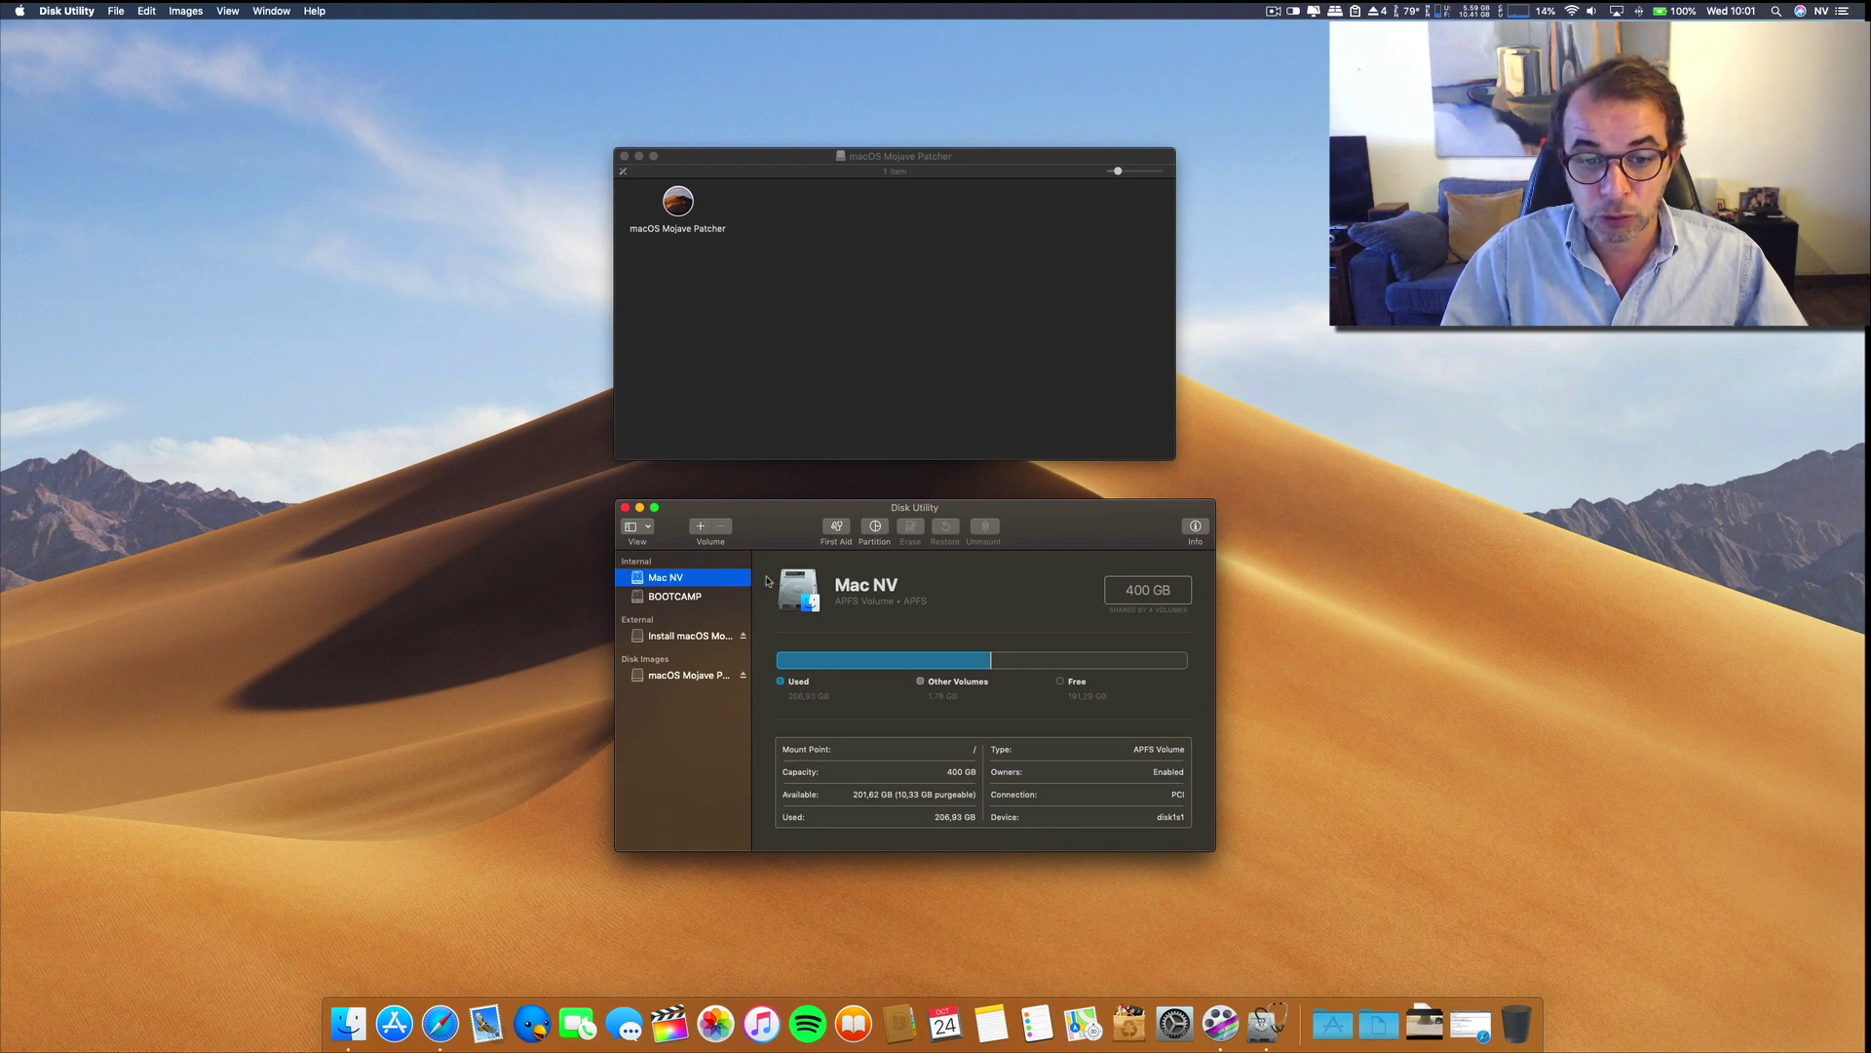
pyautogui.click(875, 529)
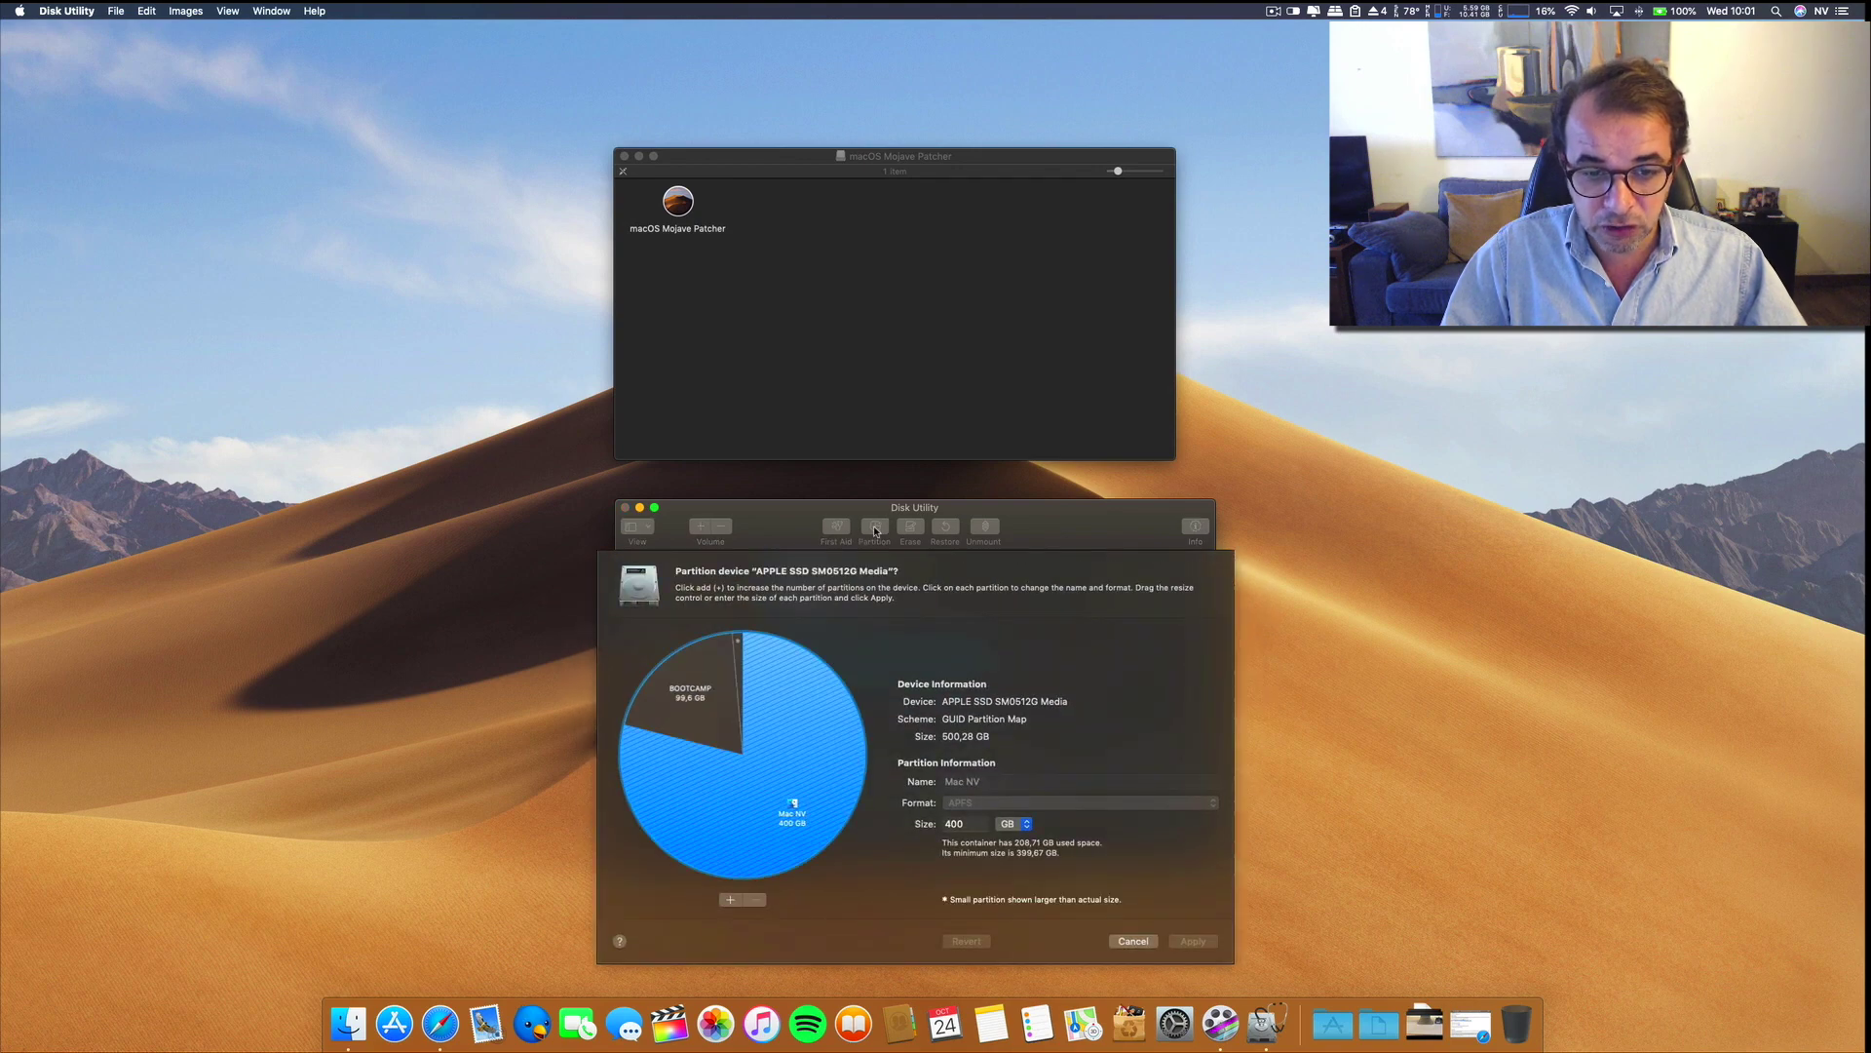
pyautogui.click(730, 899)
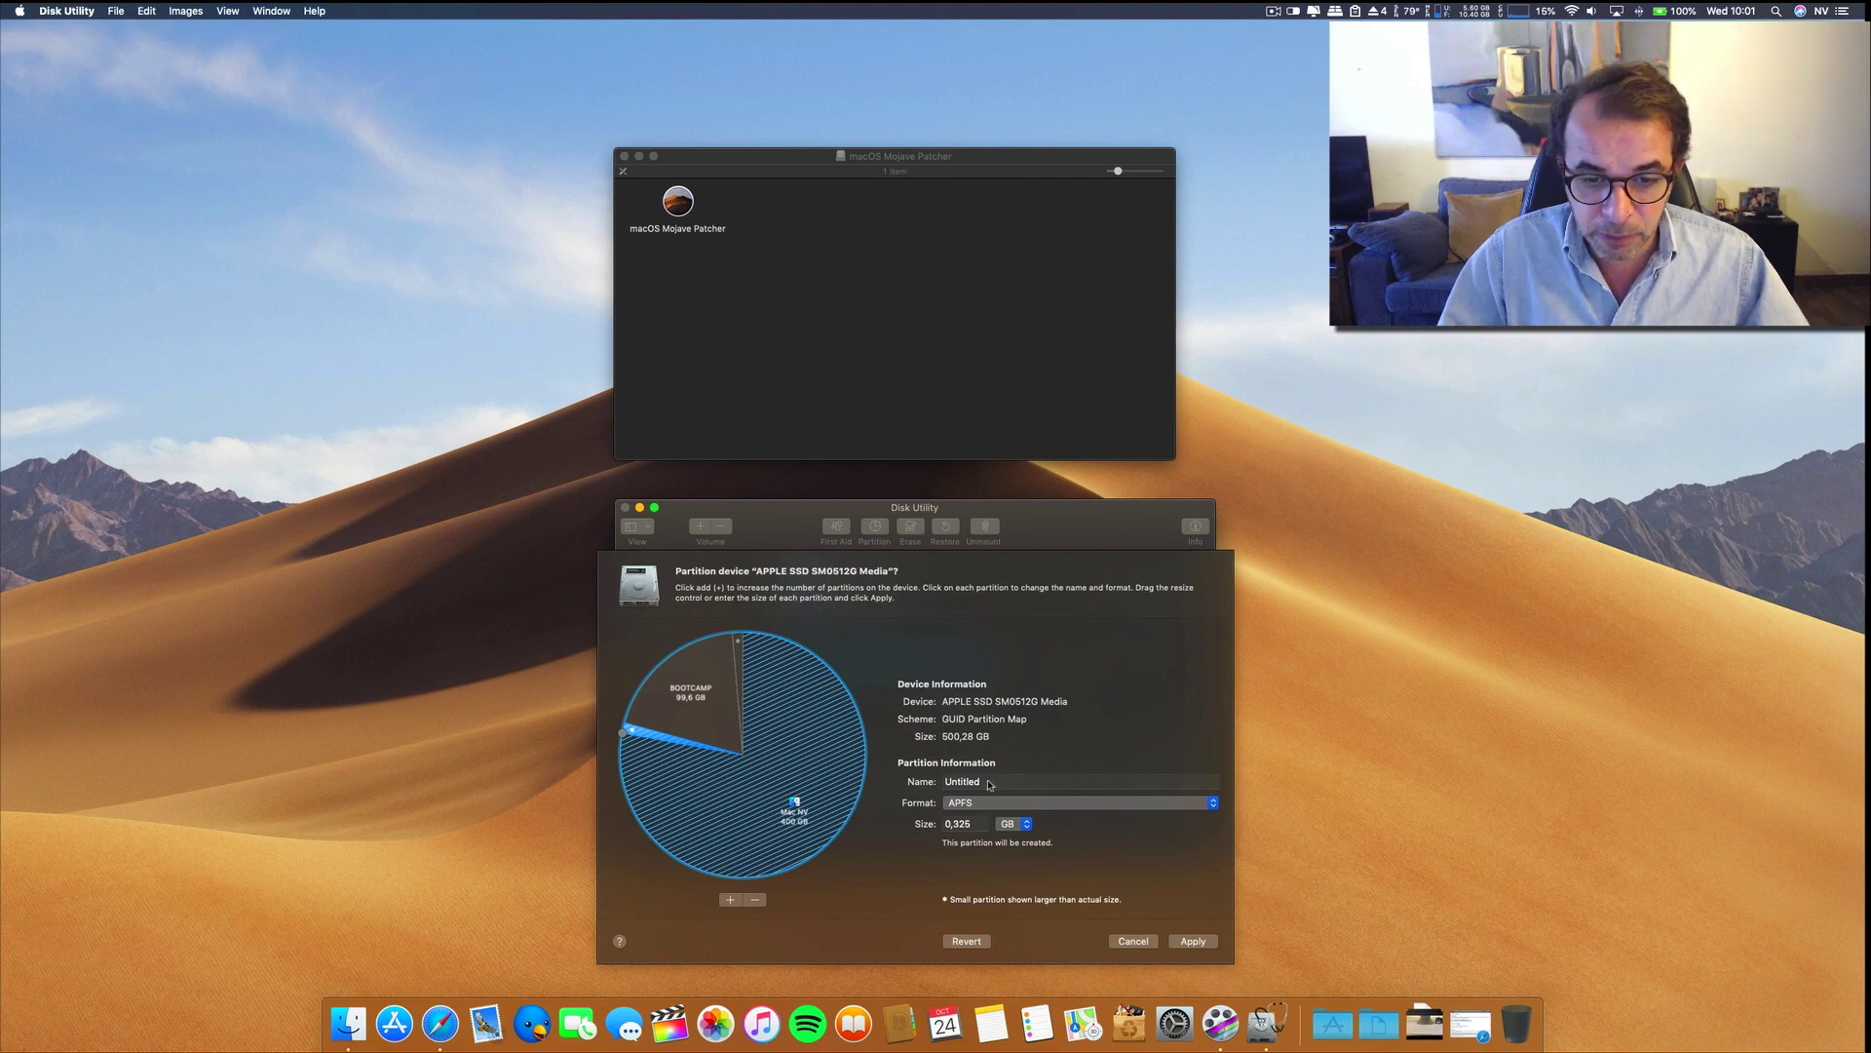
pyautogui.click(1045, 808)
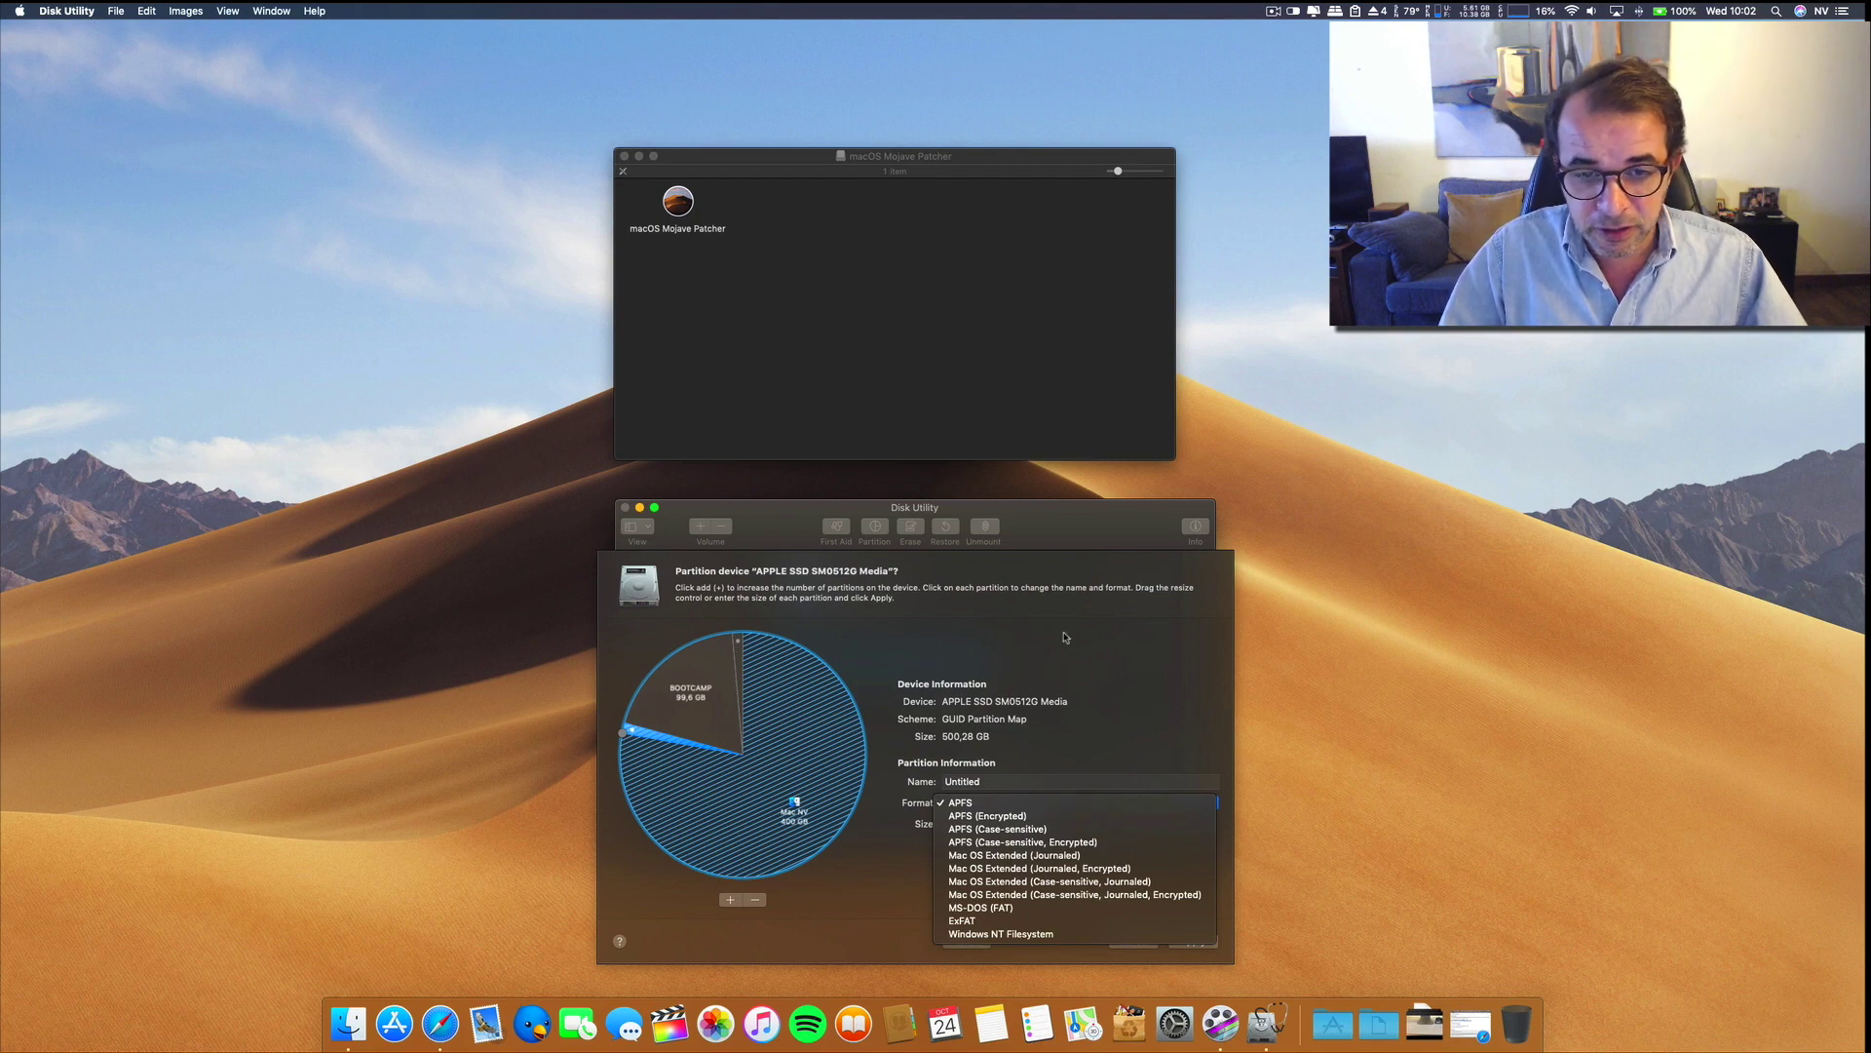
pyautogui.click(1121, 697)
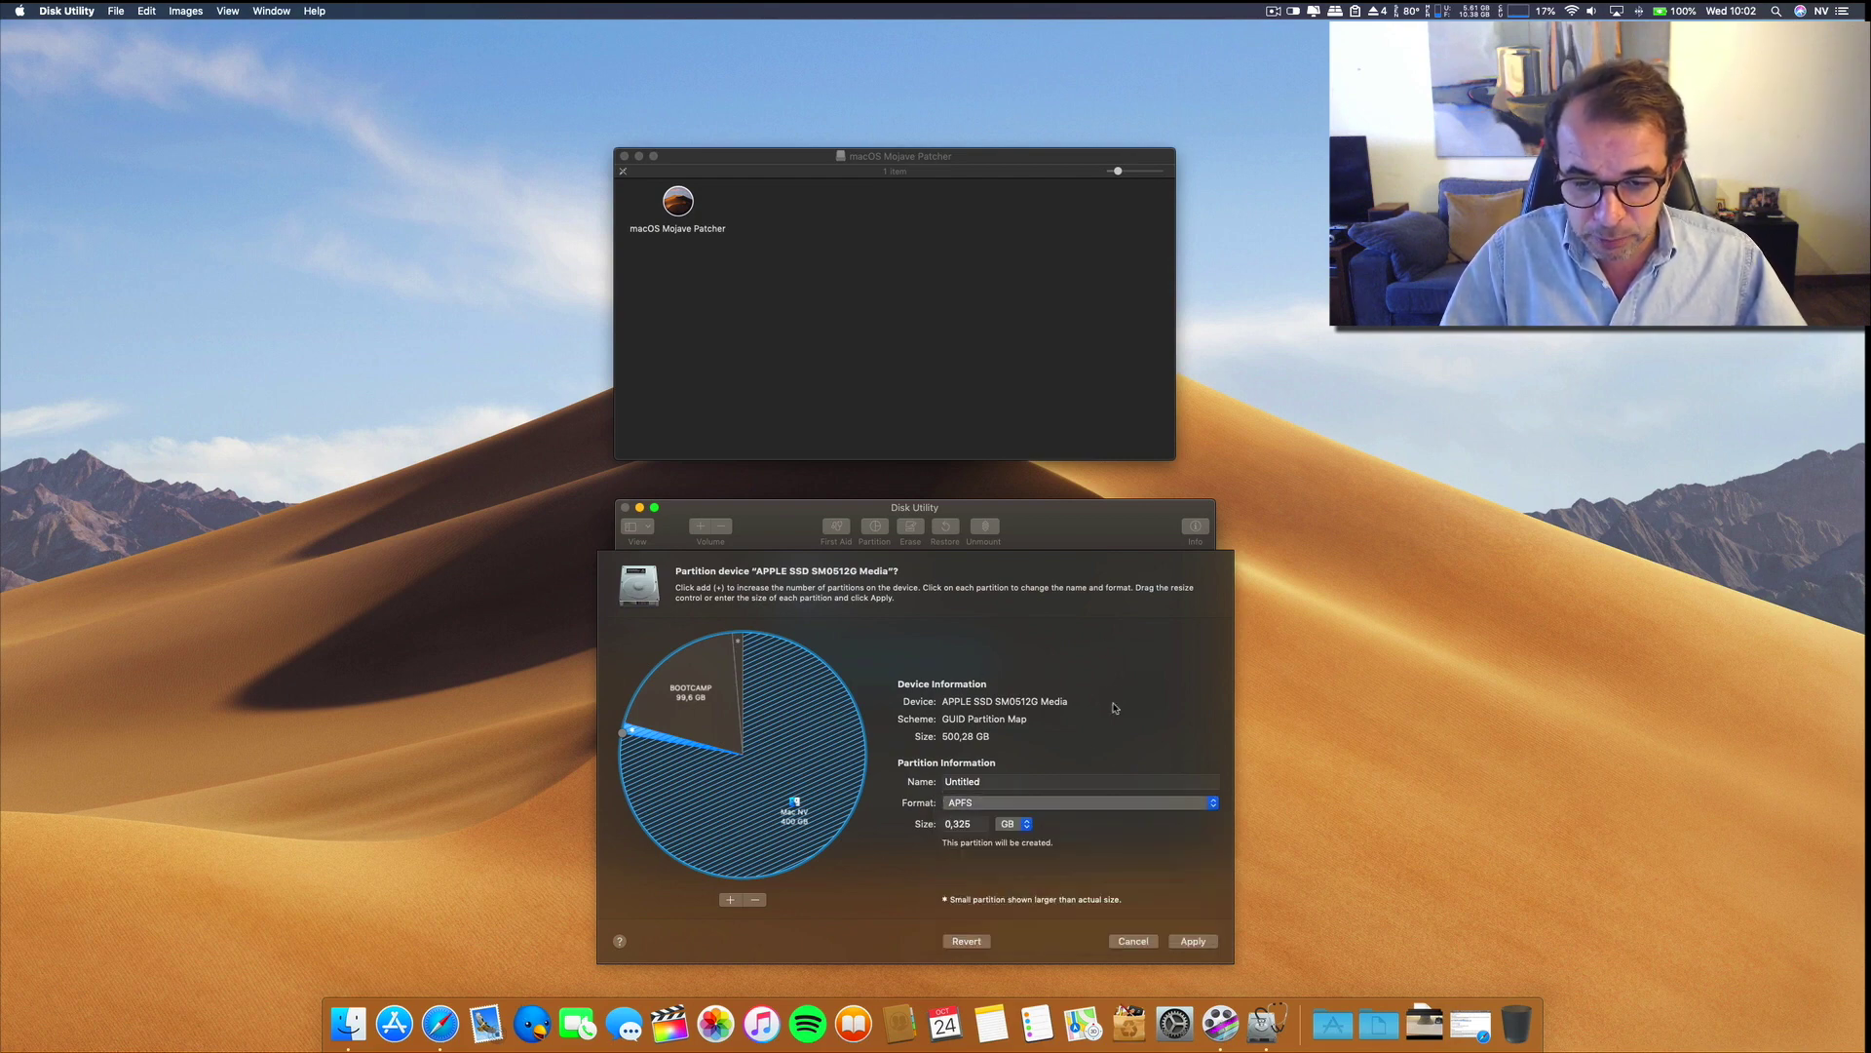
pyautogui.click(1136, 942)
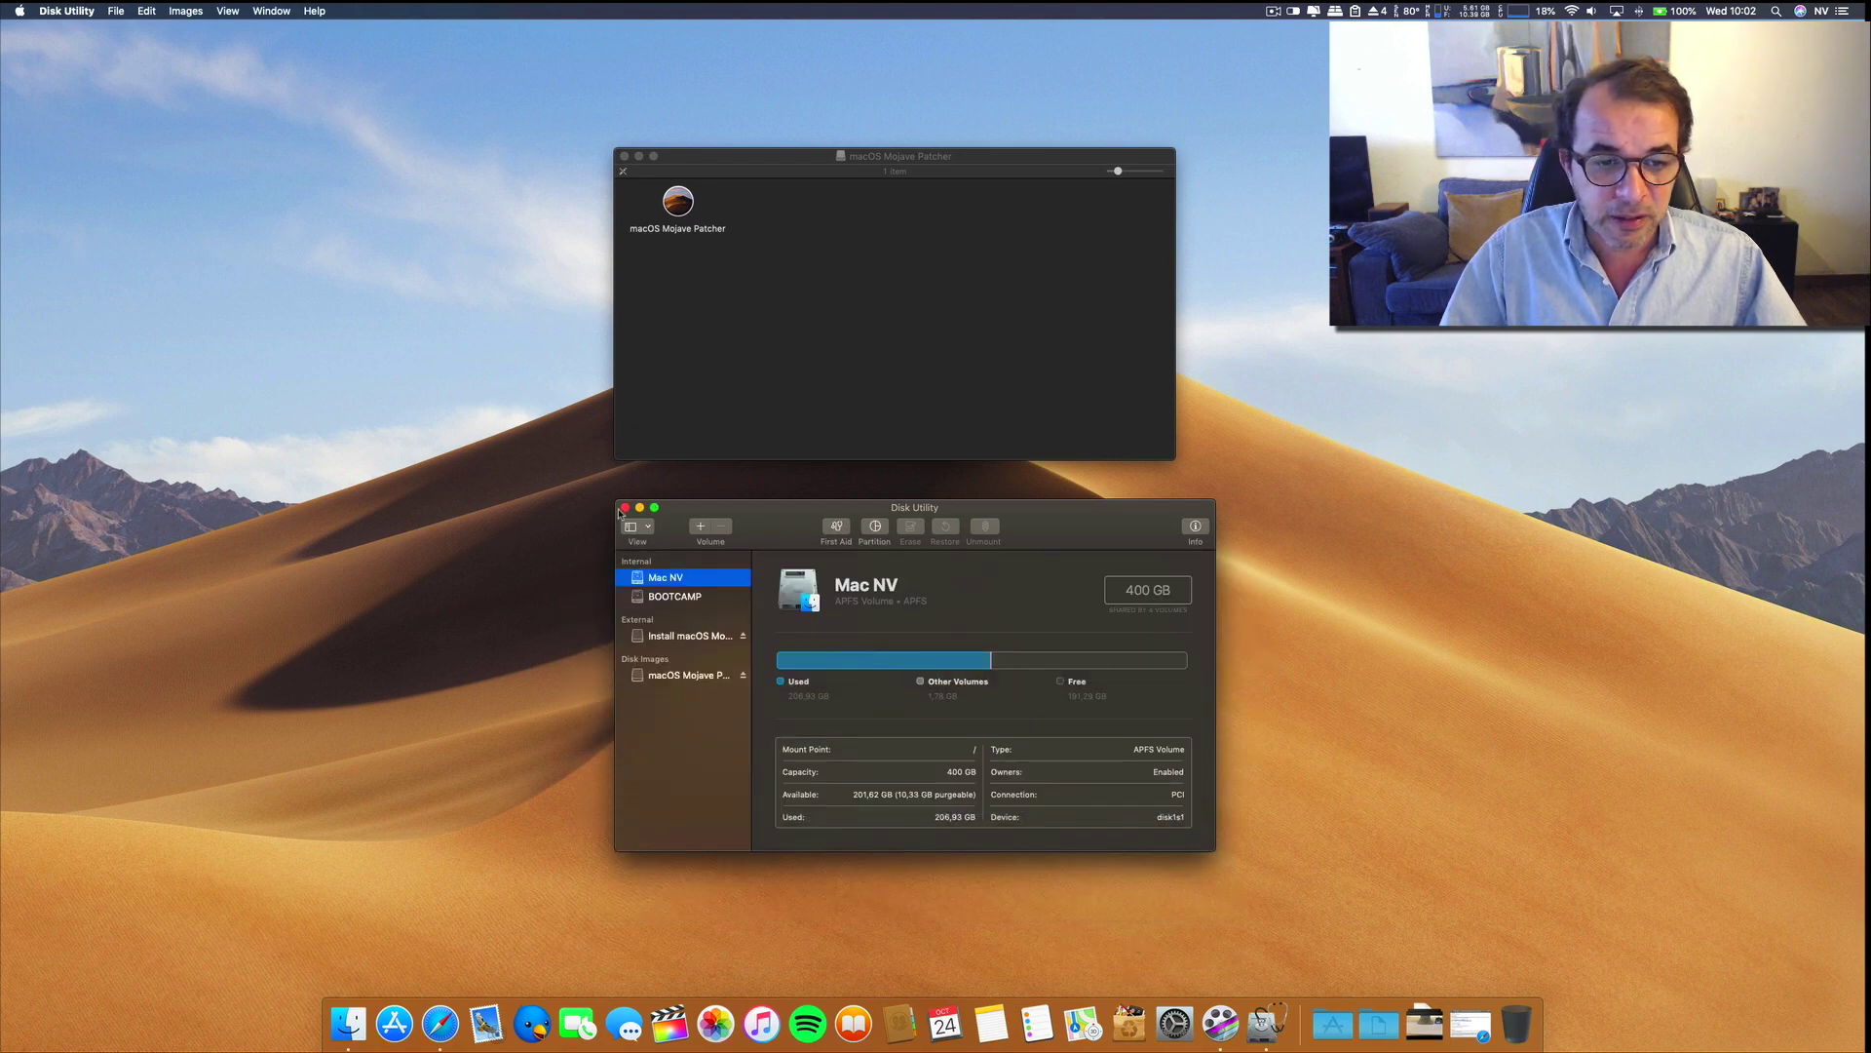
# Close Disk Utility, launch macOS Mojave Patcher, and dismiss its natively supported machine notice
pyautogui.click(625, 508)
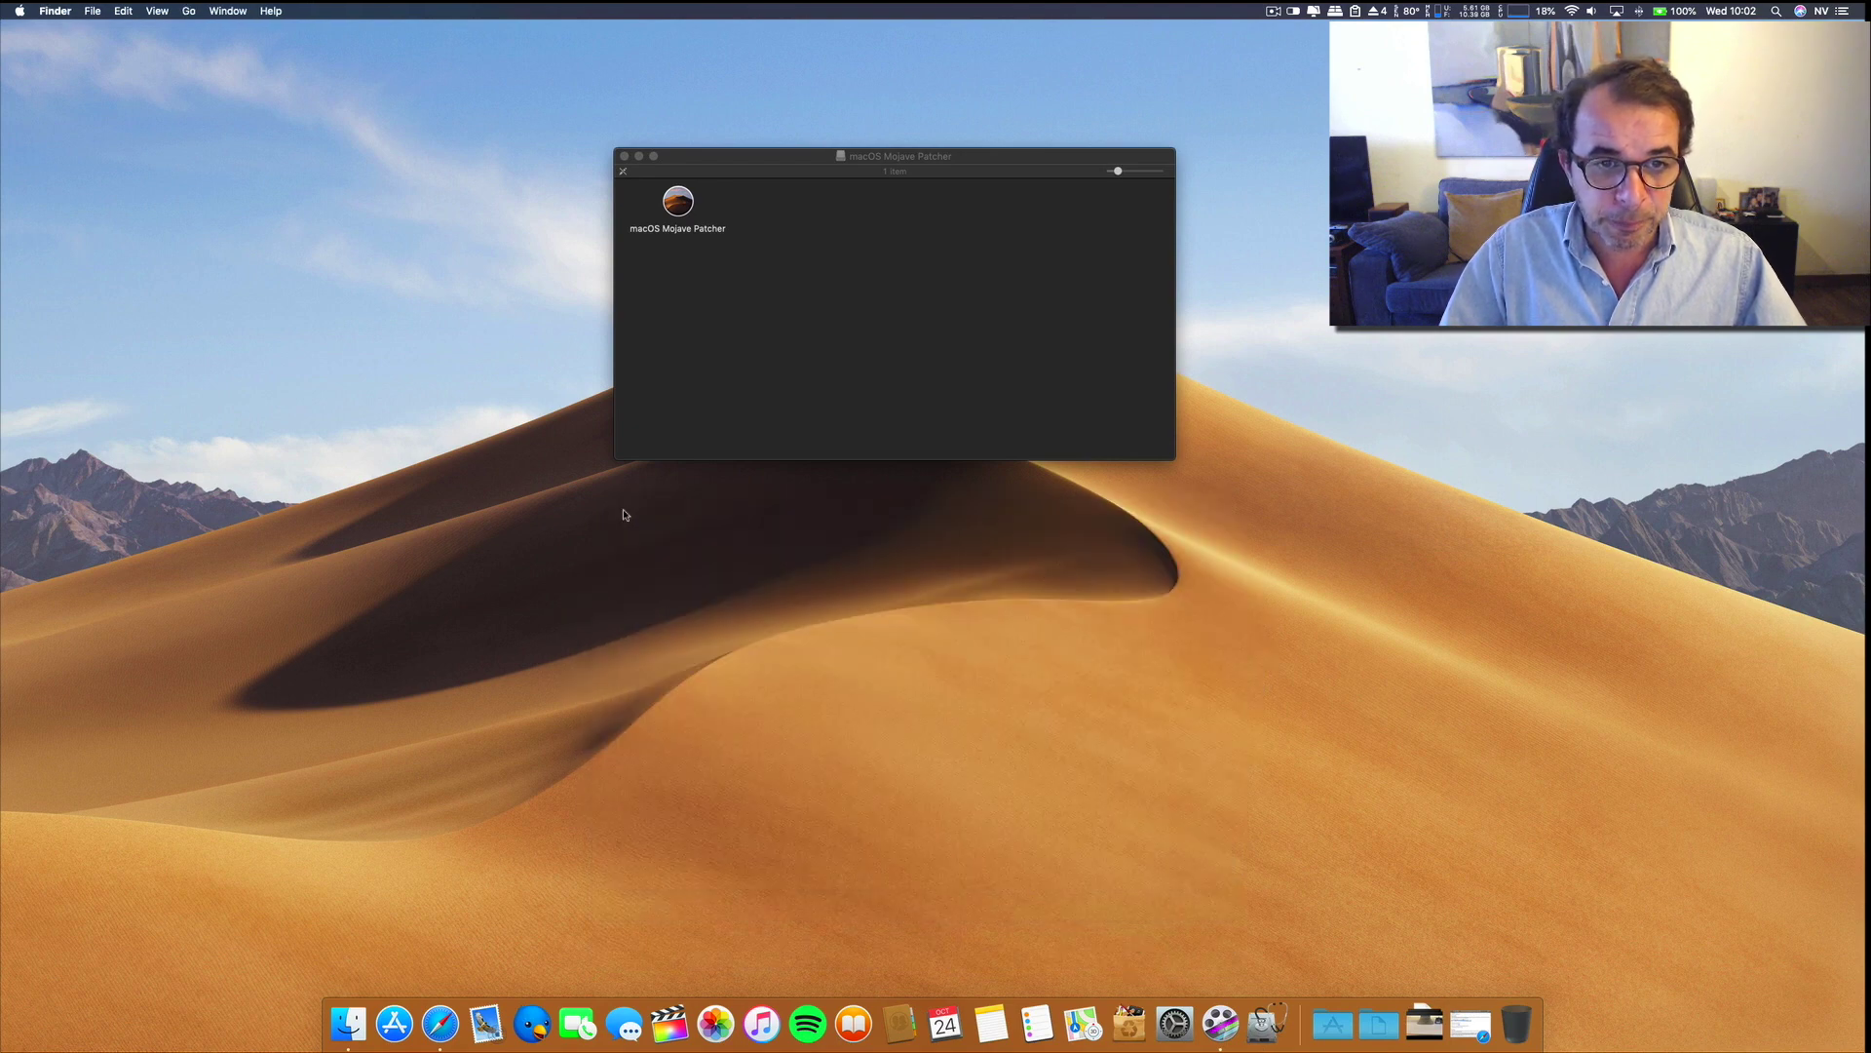
pyautogui.doubleClick(680, 204)
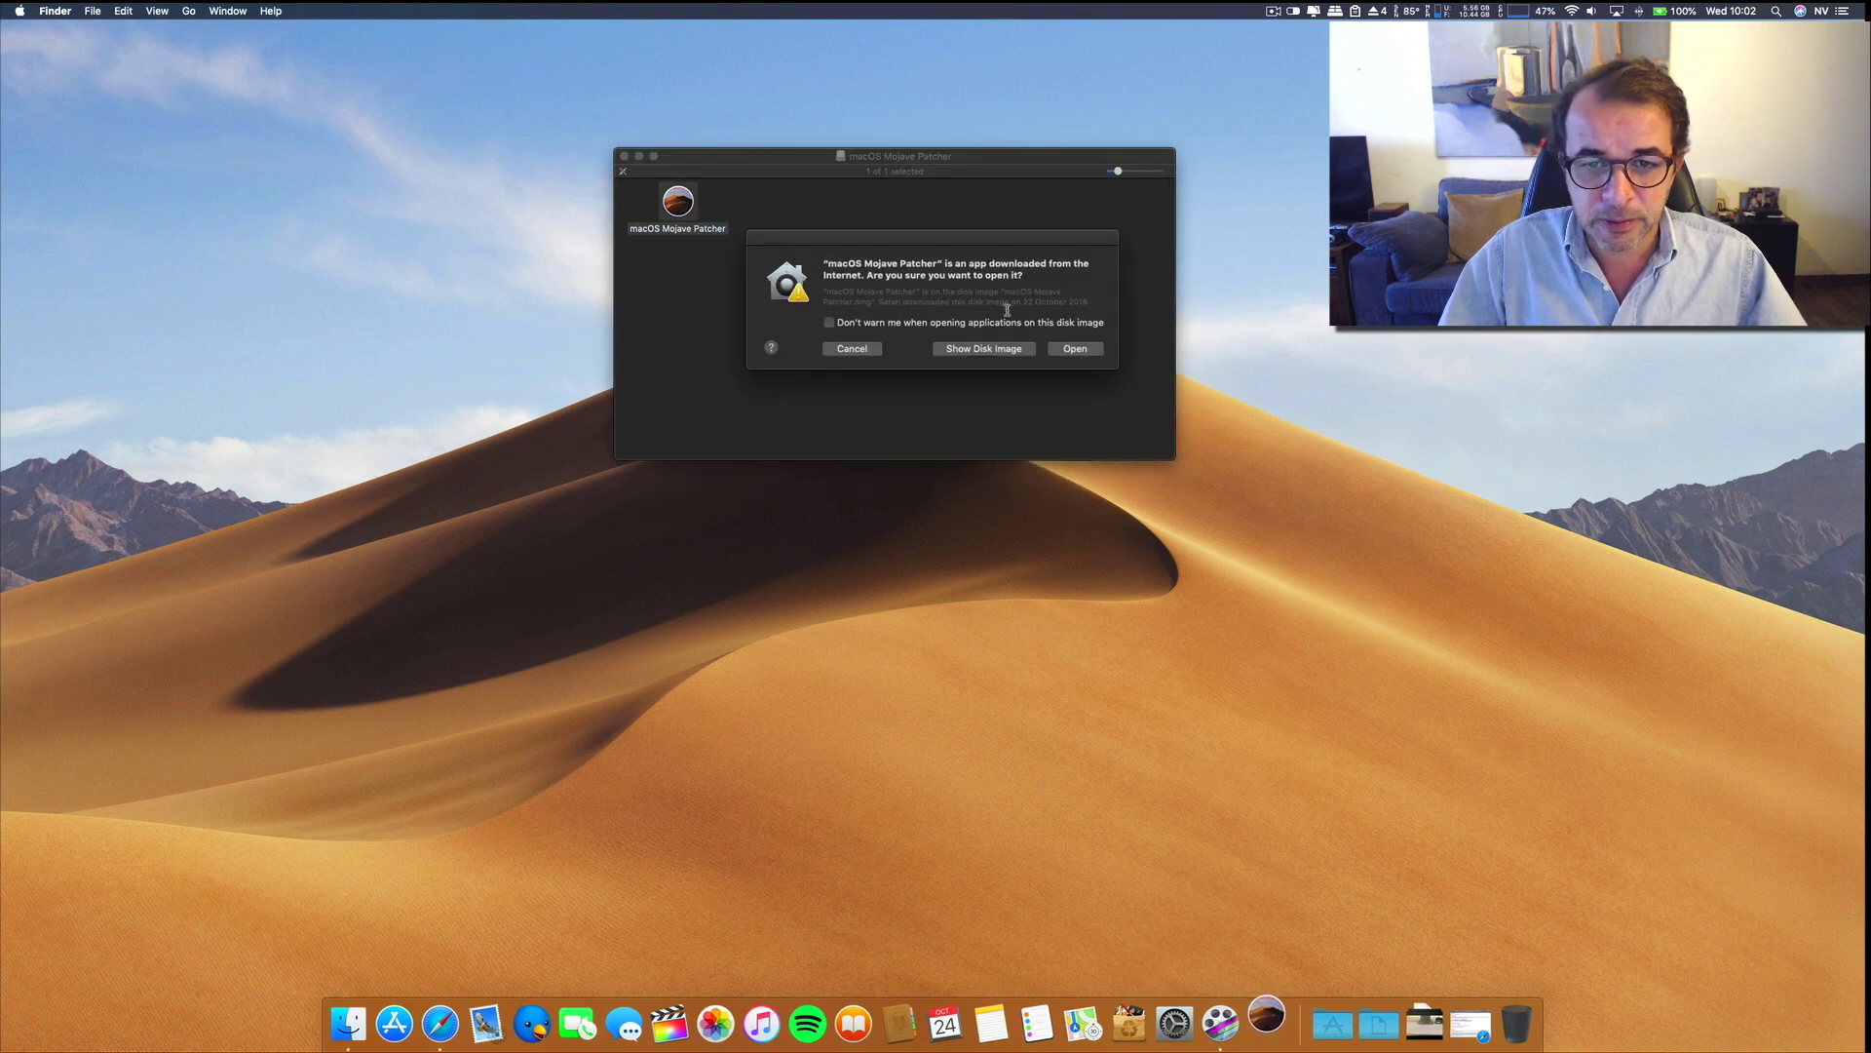
pyautogui.press('Return')
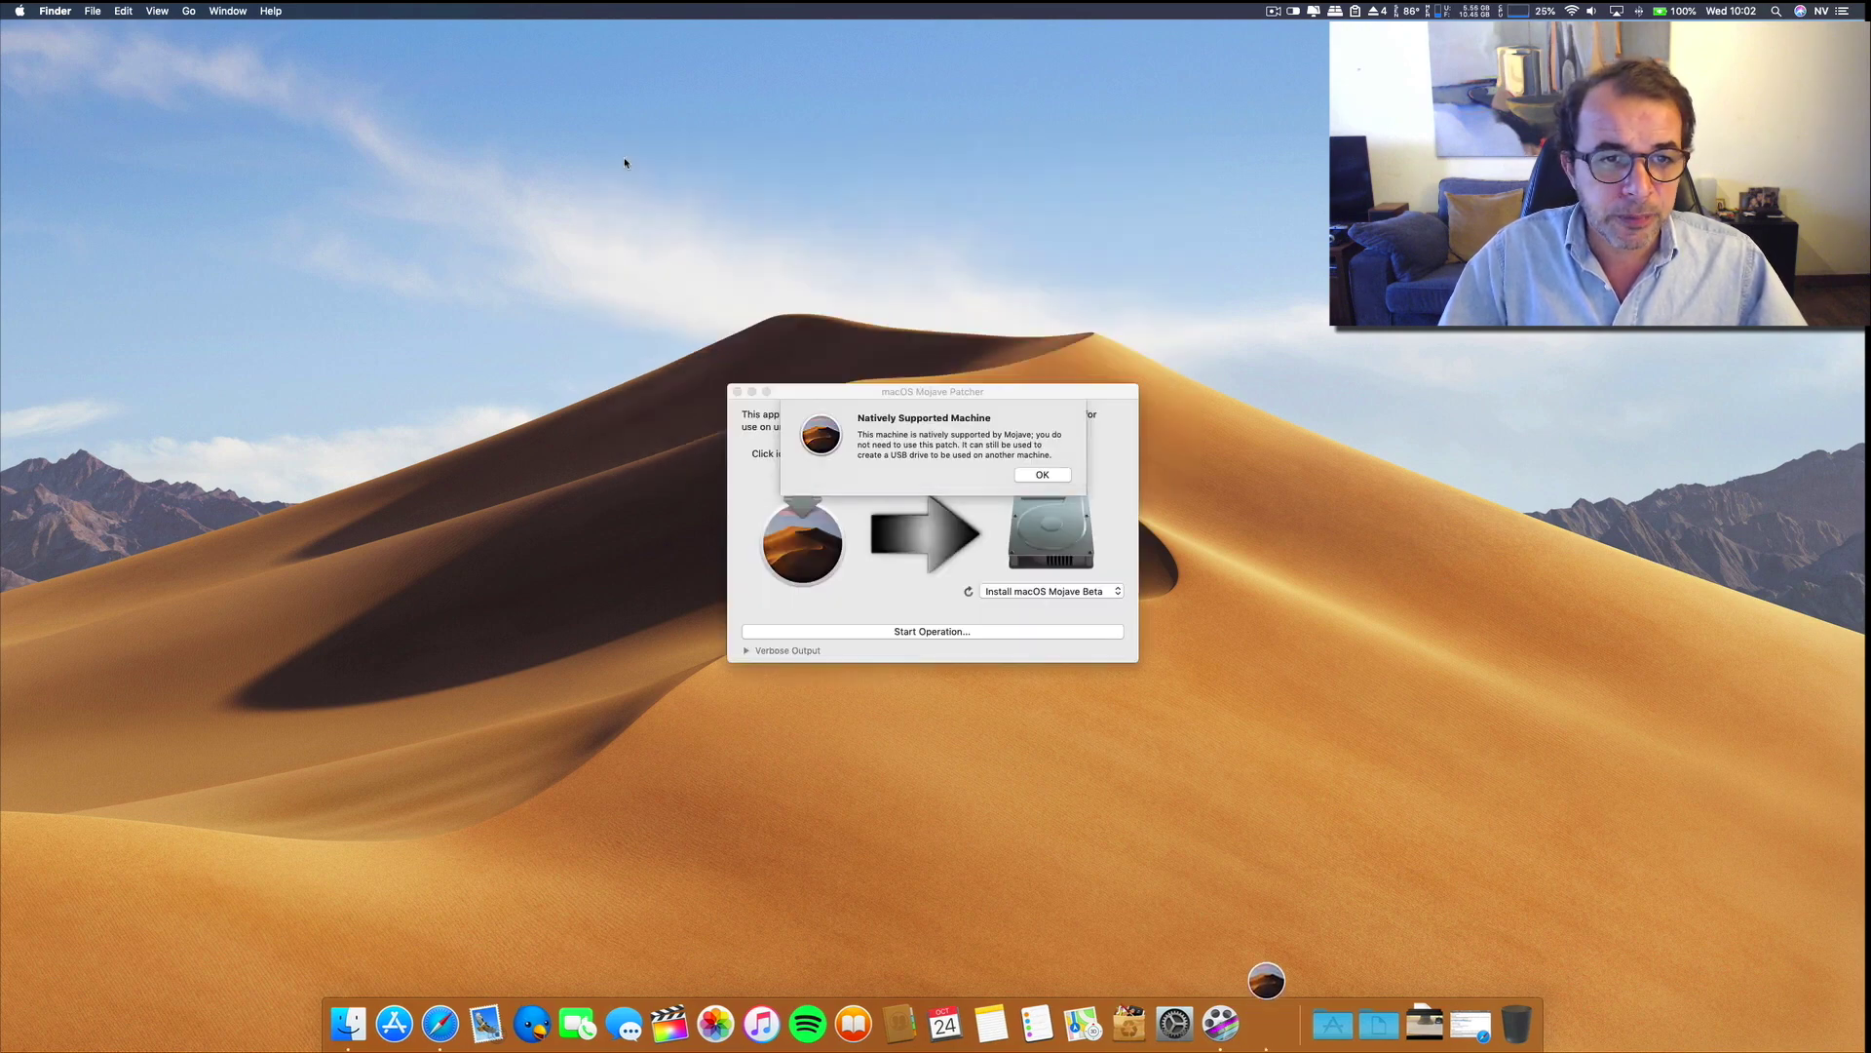
pyautogui.click(624, 158)
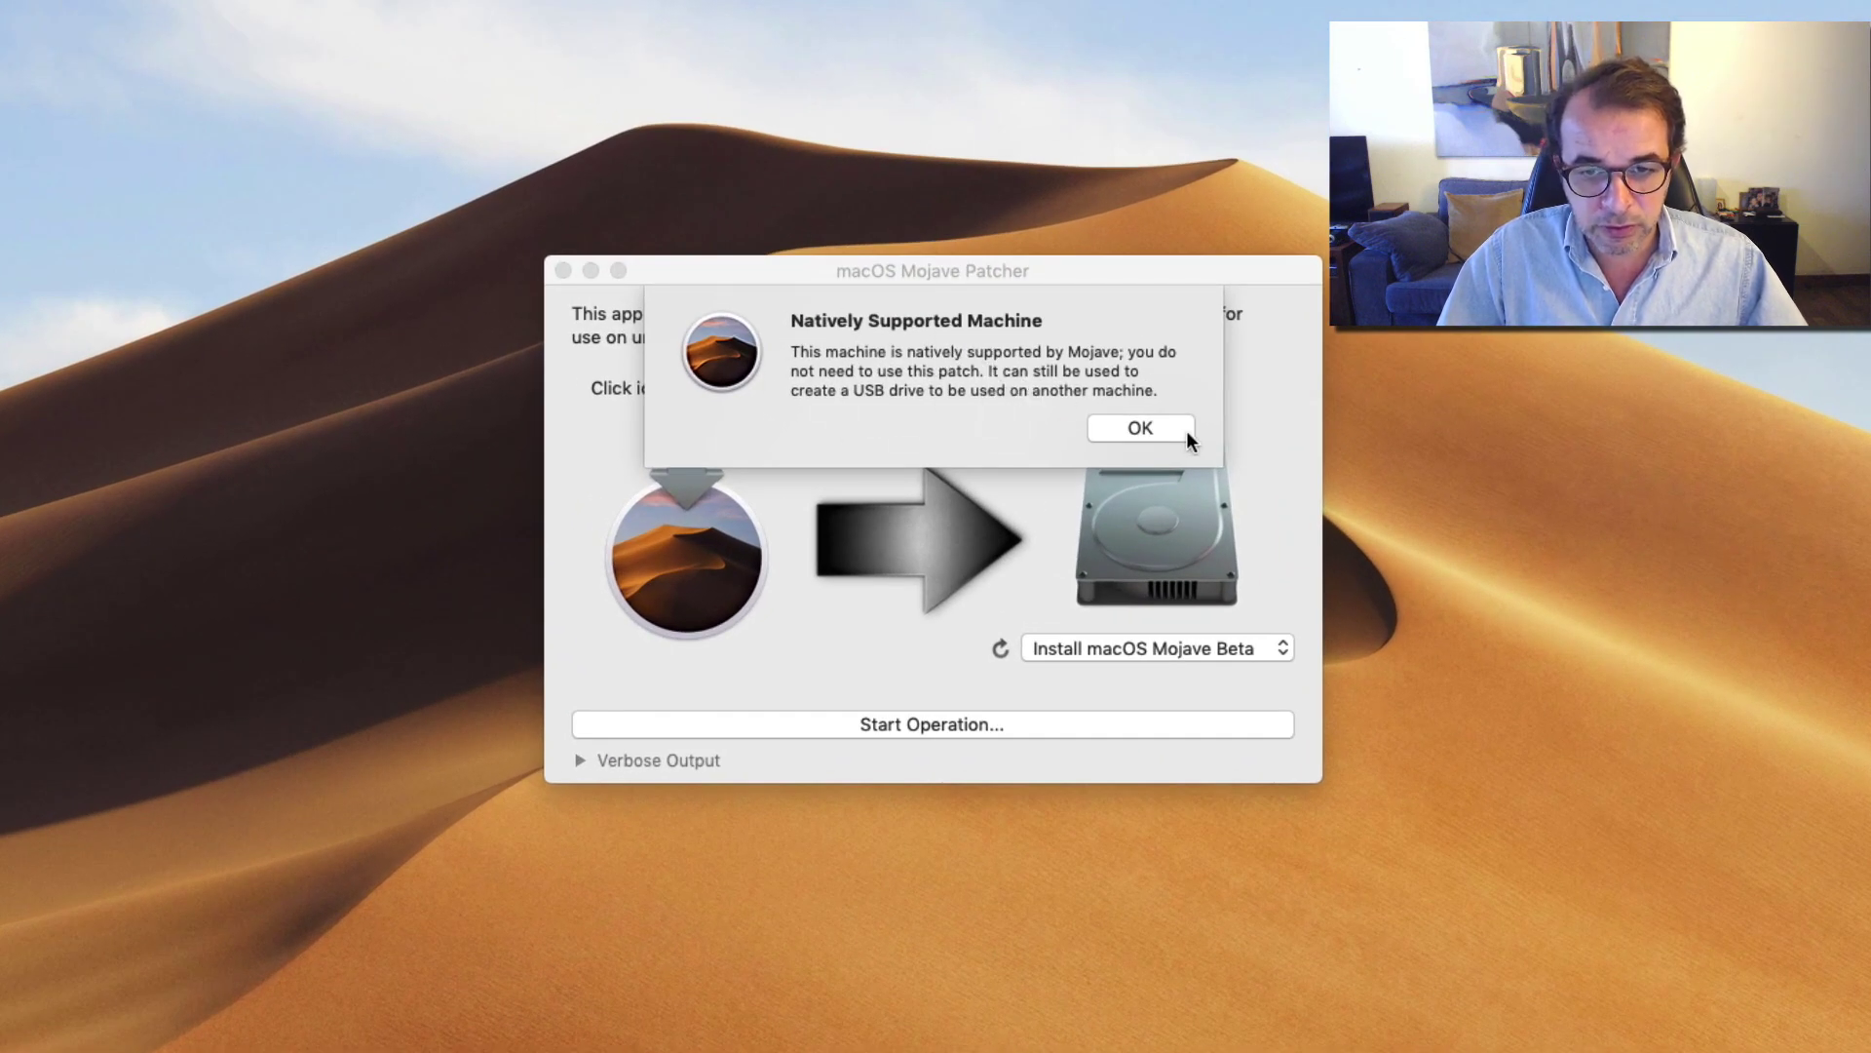
pyautogui.click(1152, 429)
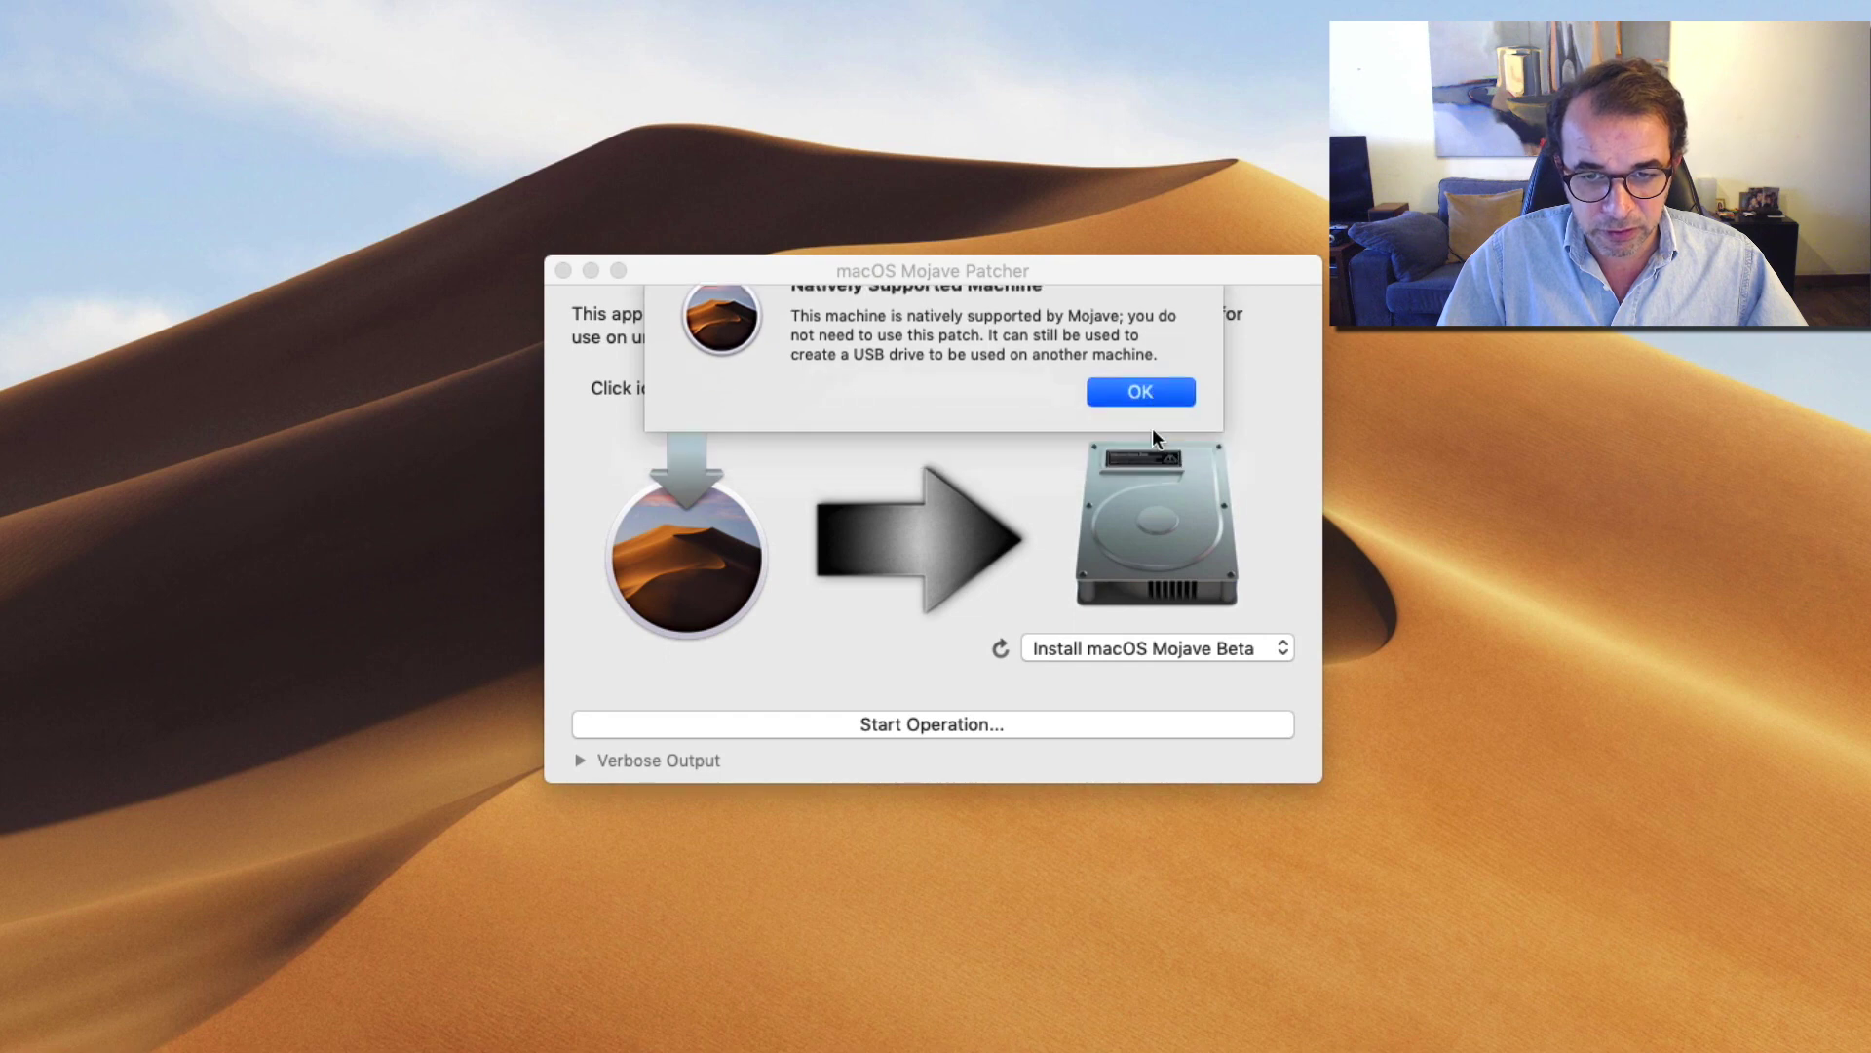
# Load Install macOS Mojave from Applications as the patcher's source installer and acknowledge verification
pyautogui.click(670, 537)
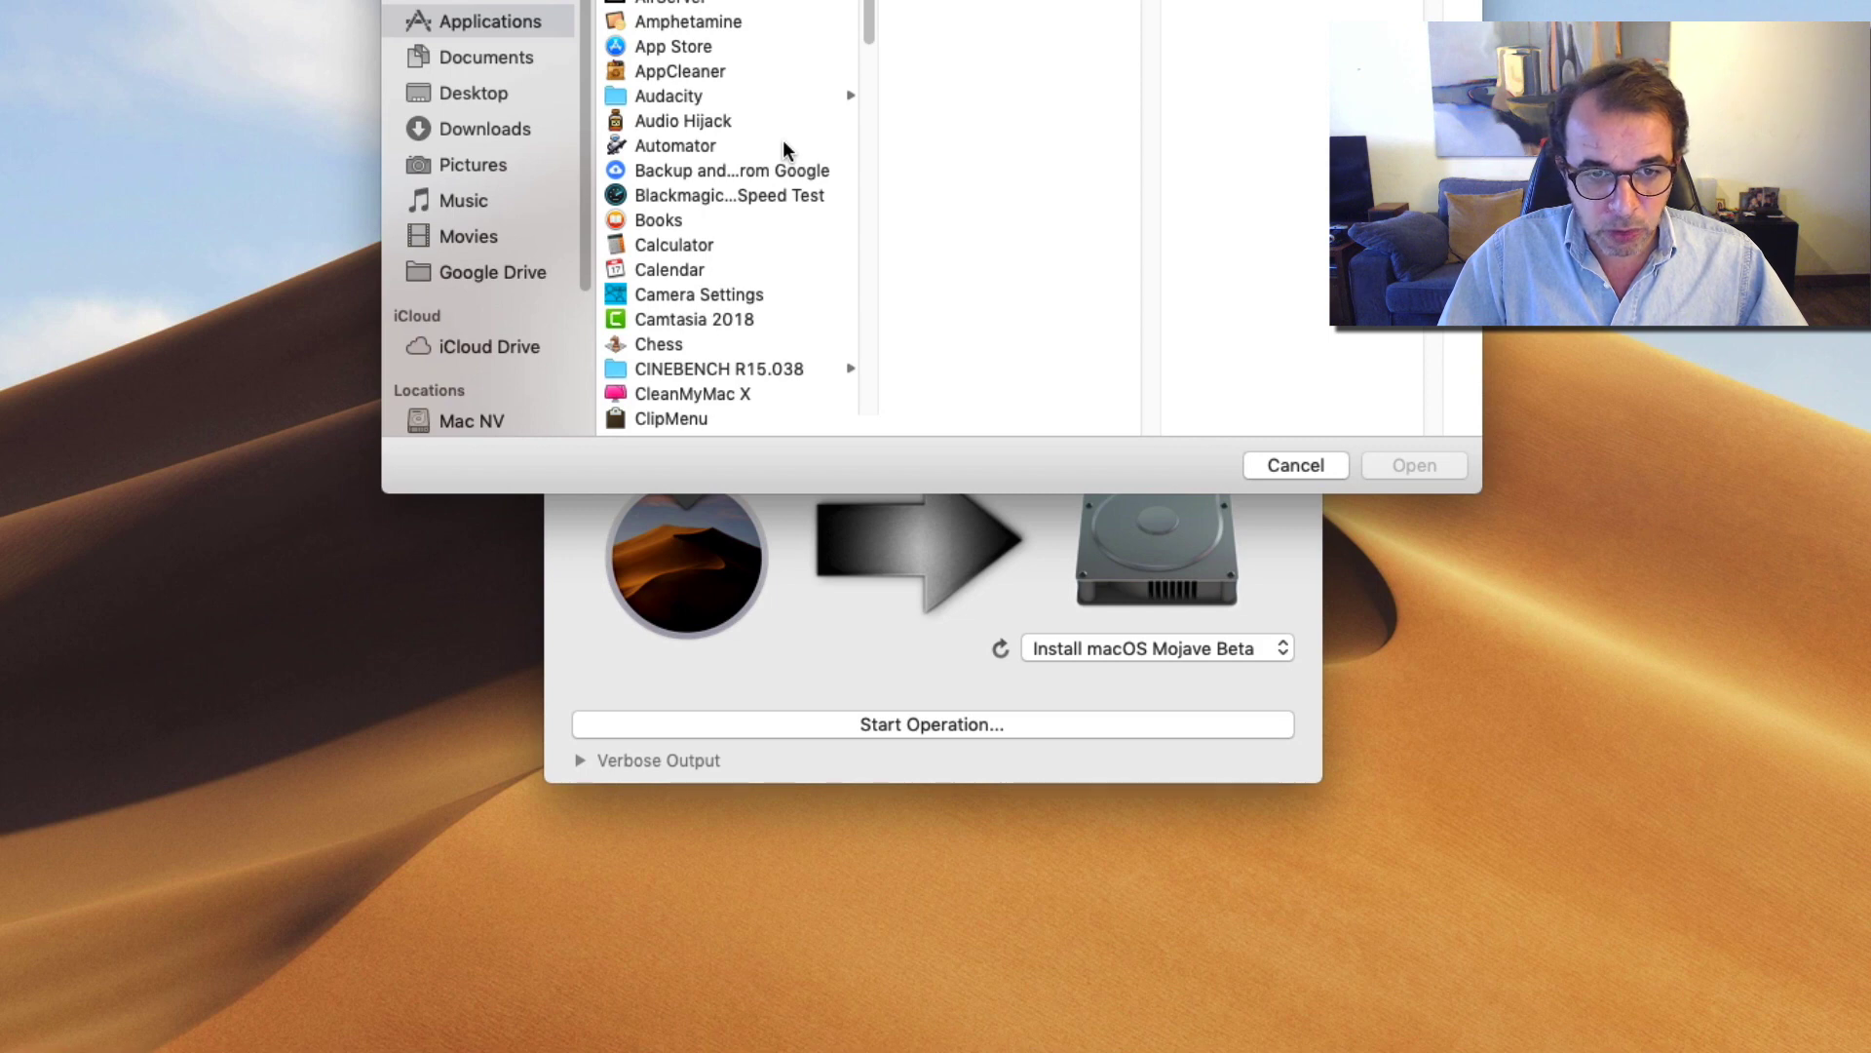
pyautogui.scroll(-10, 785, 149)
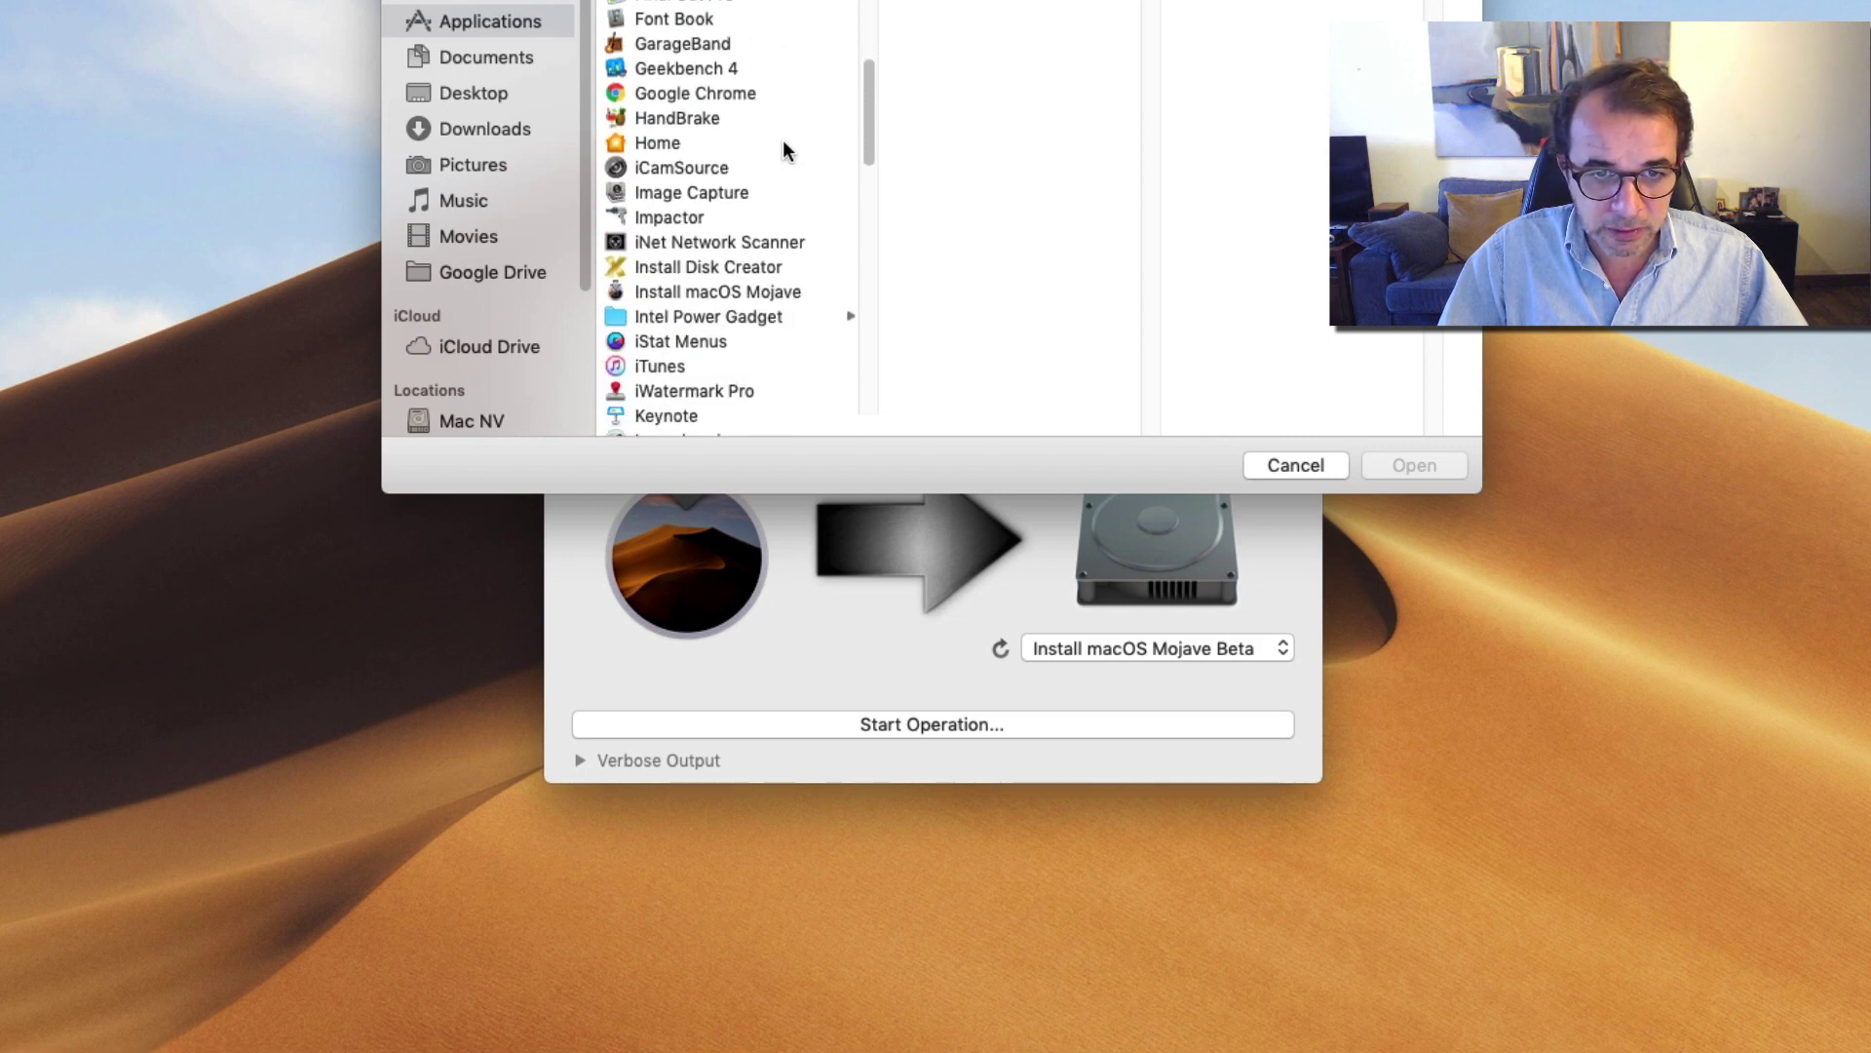
pyautogui.moveTo(864, 103); pyautogui.dragTo(871, 126)
pyautogui.click(735, 178)
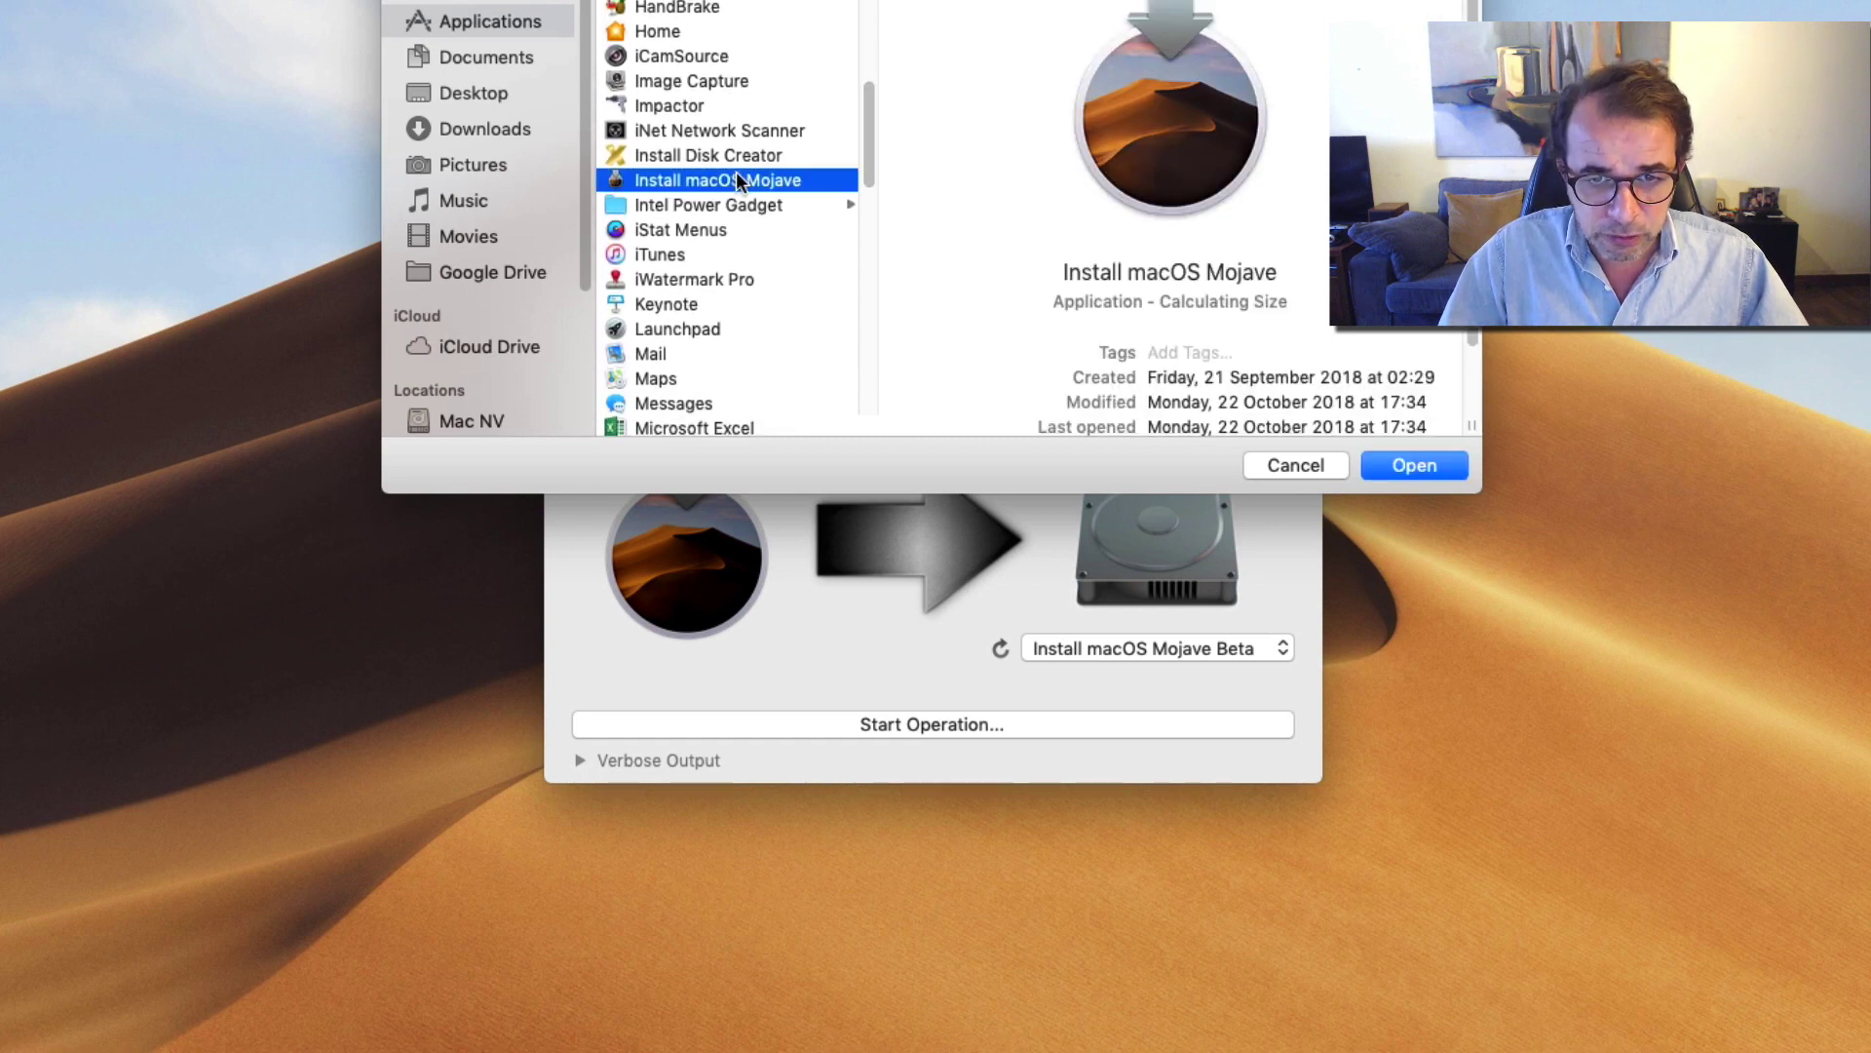
pyautogui.click(1424, 467)
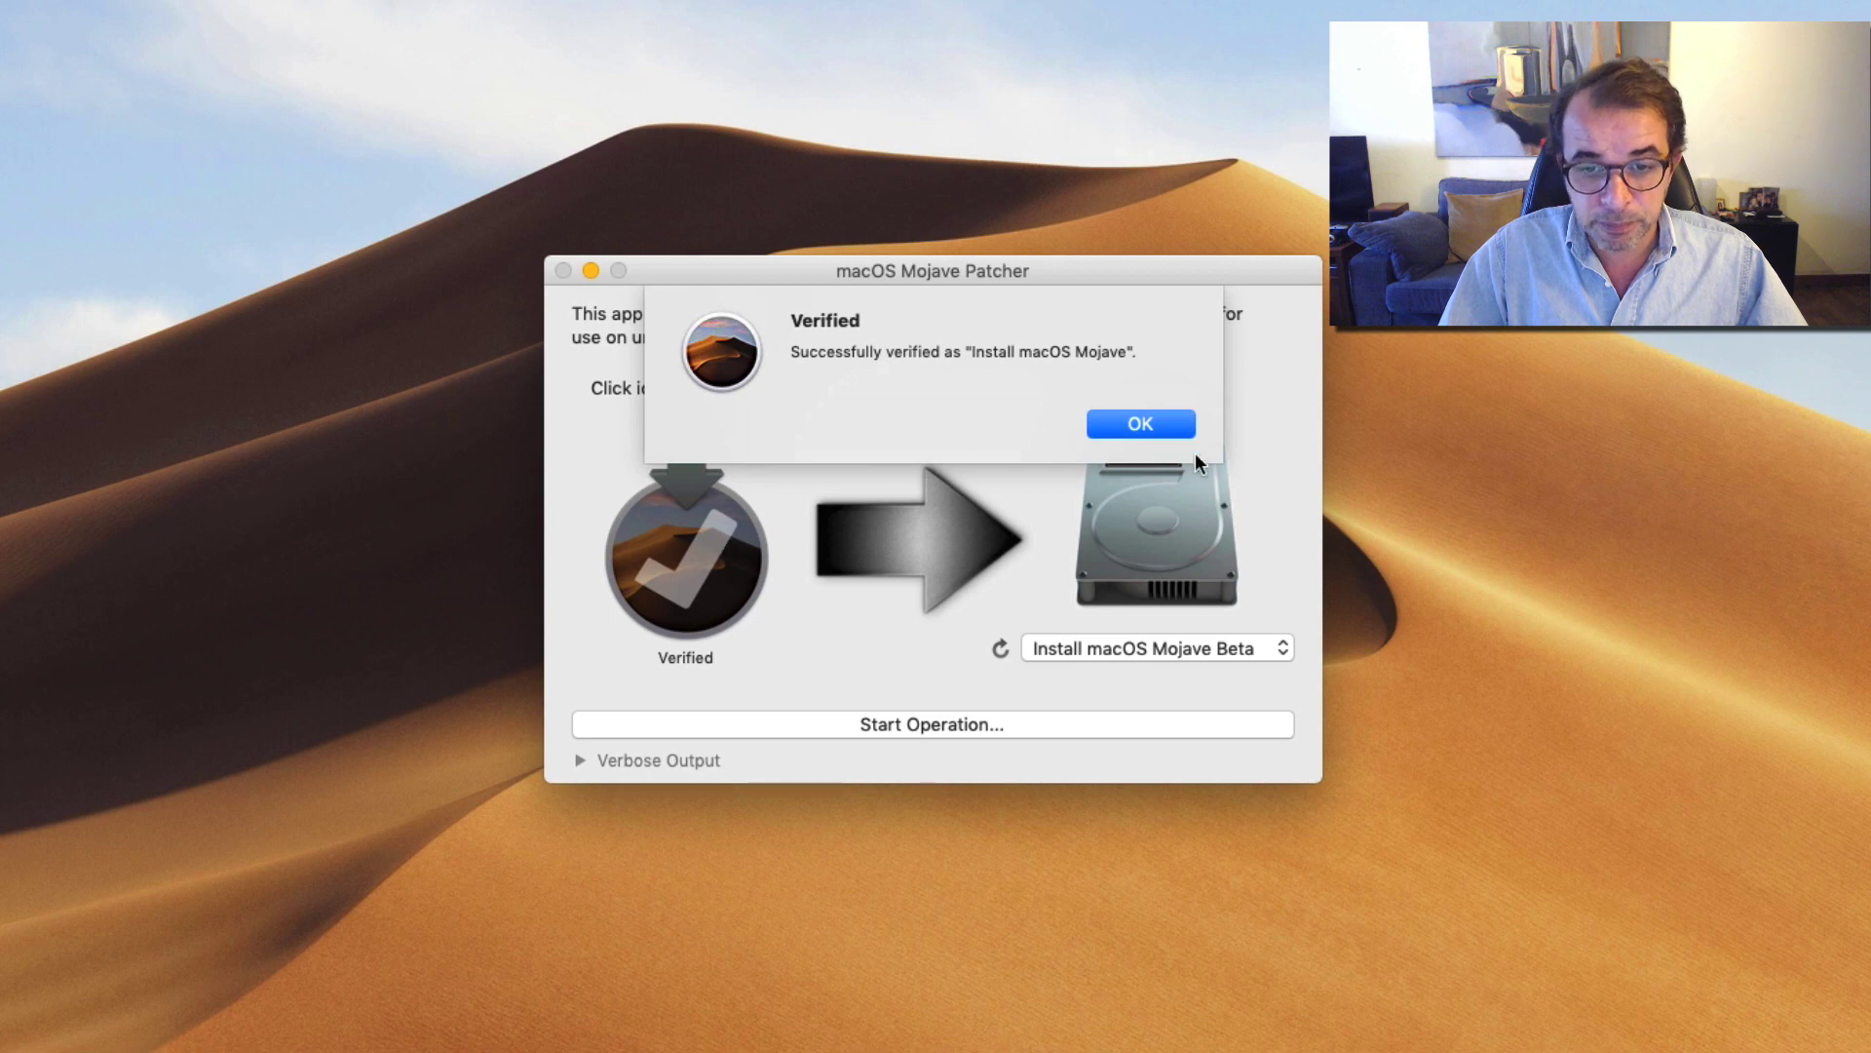
pyautogui.click(1140, 422)
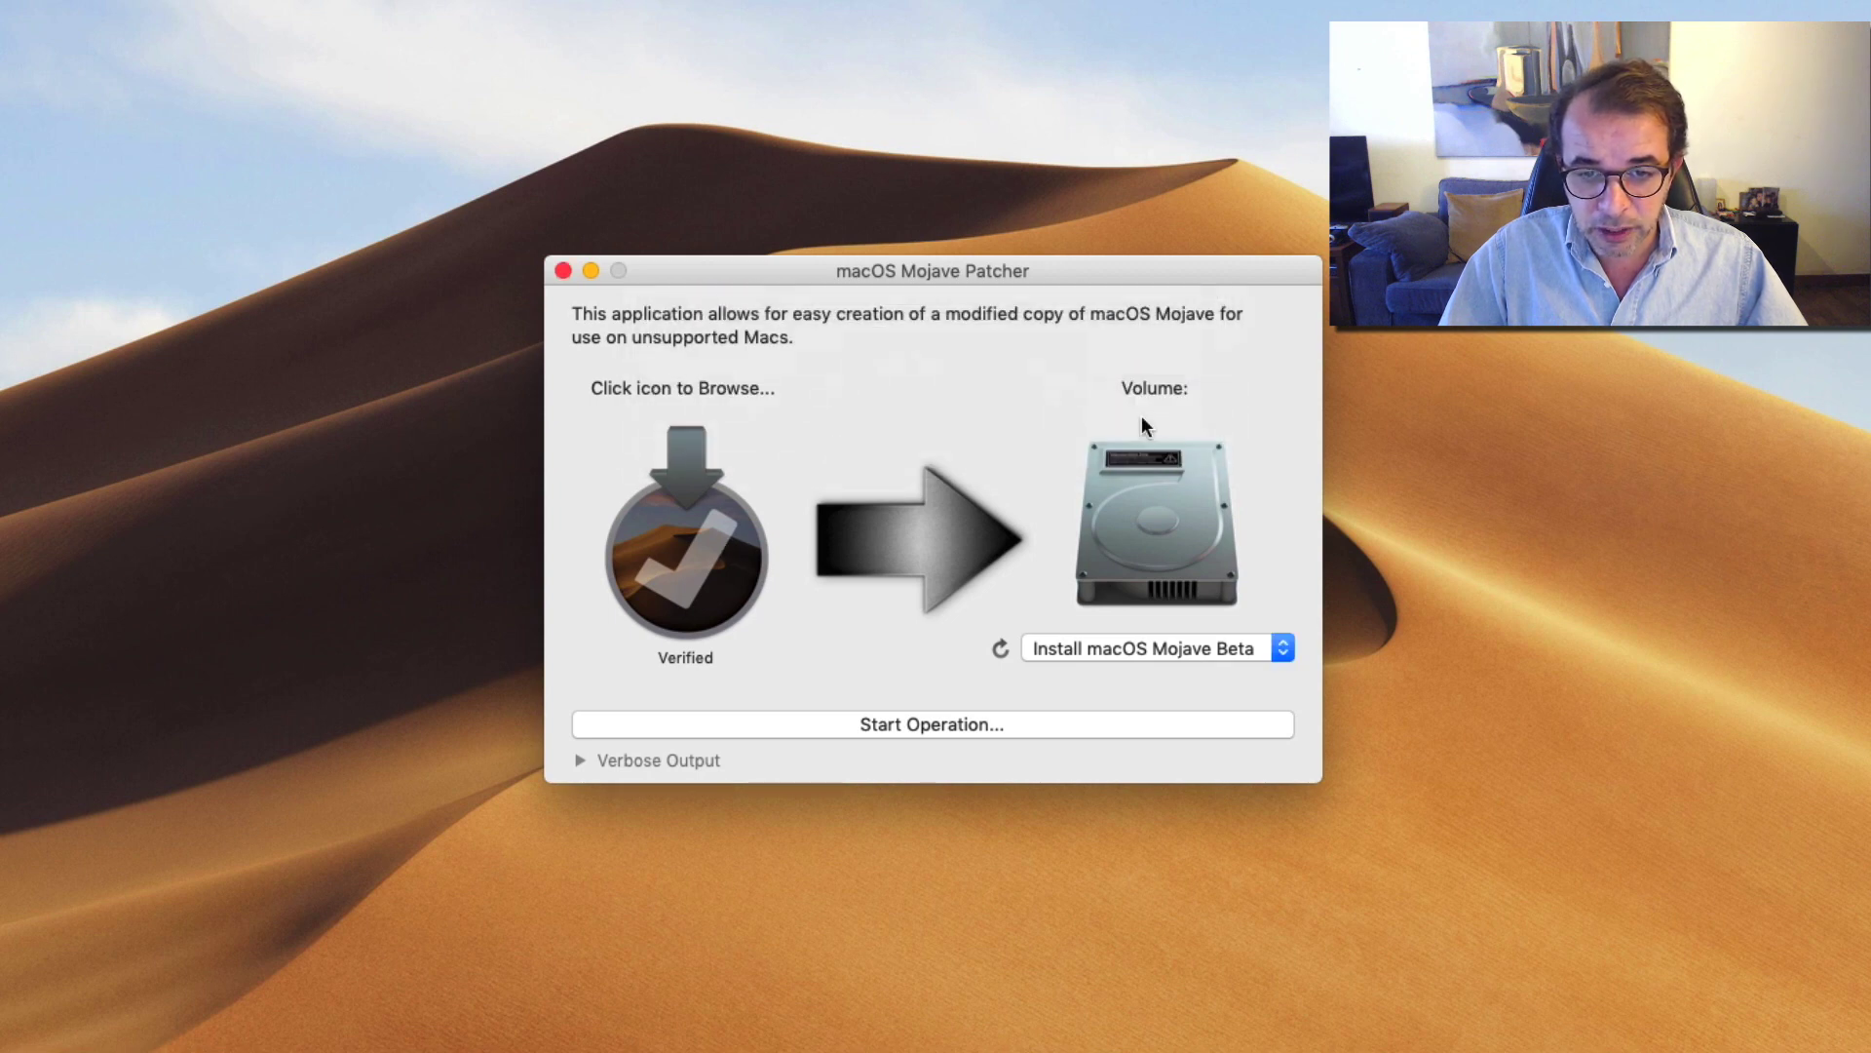
# Choose Install macOS Mojave Beta from the patcher's Volume list as the target
pyautogui.click(1254, 648)
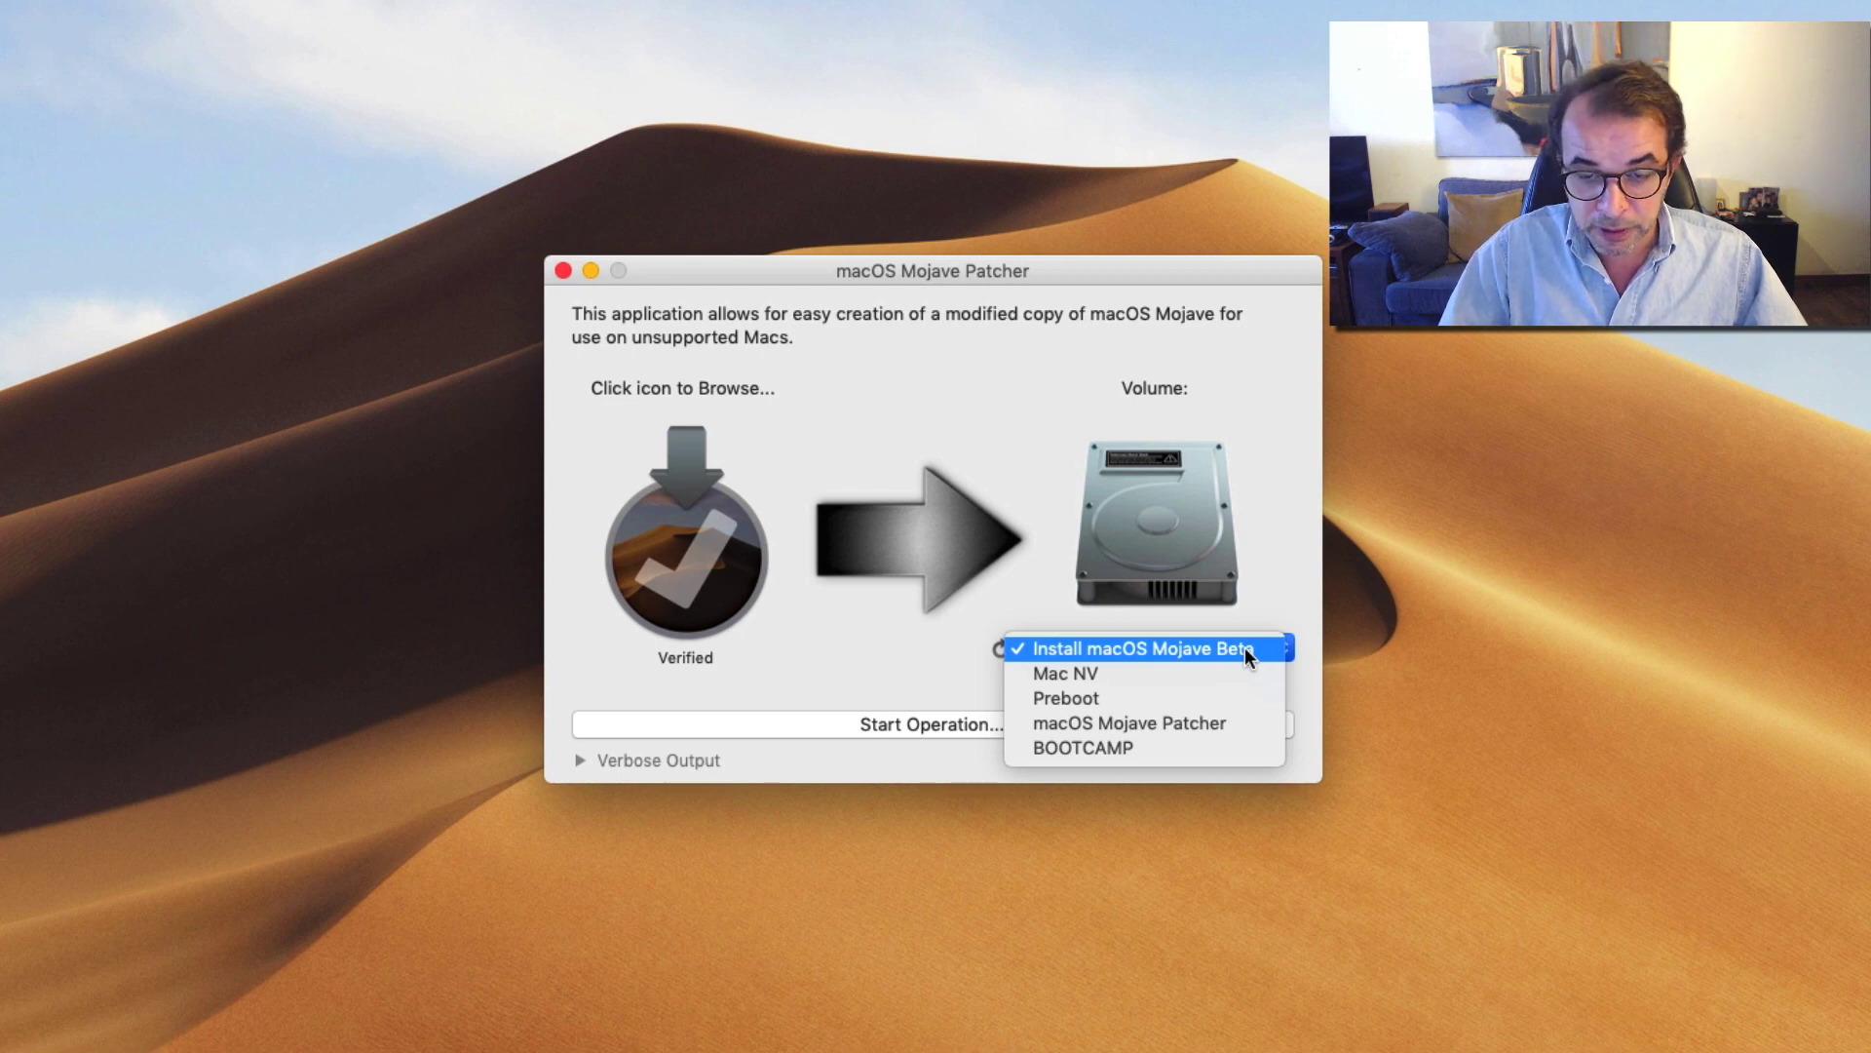
pyautogui.click(1246, 650)
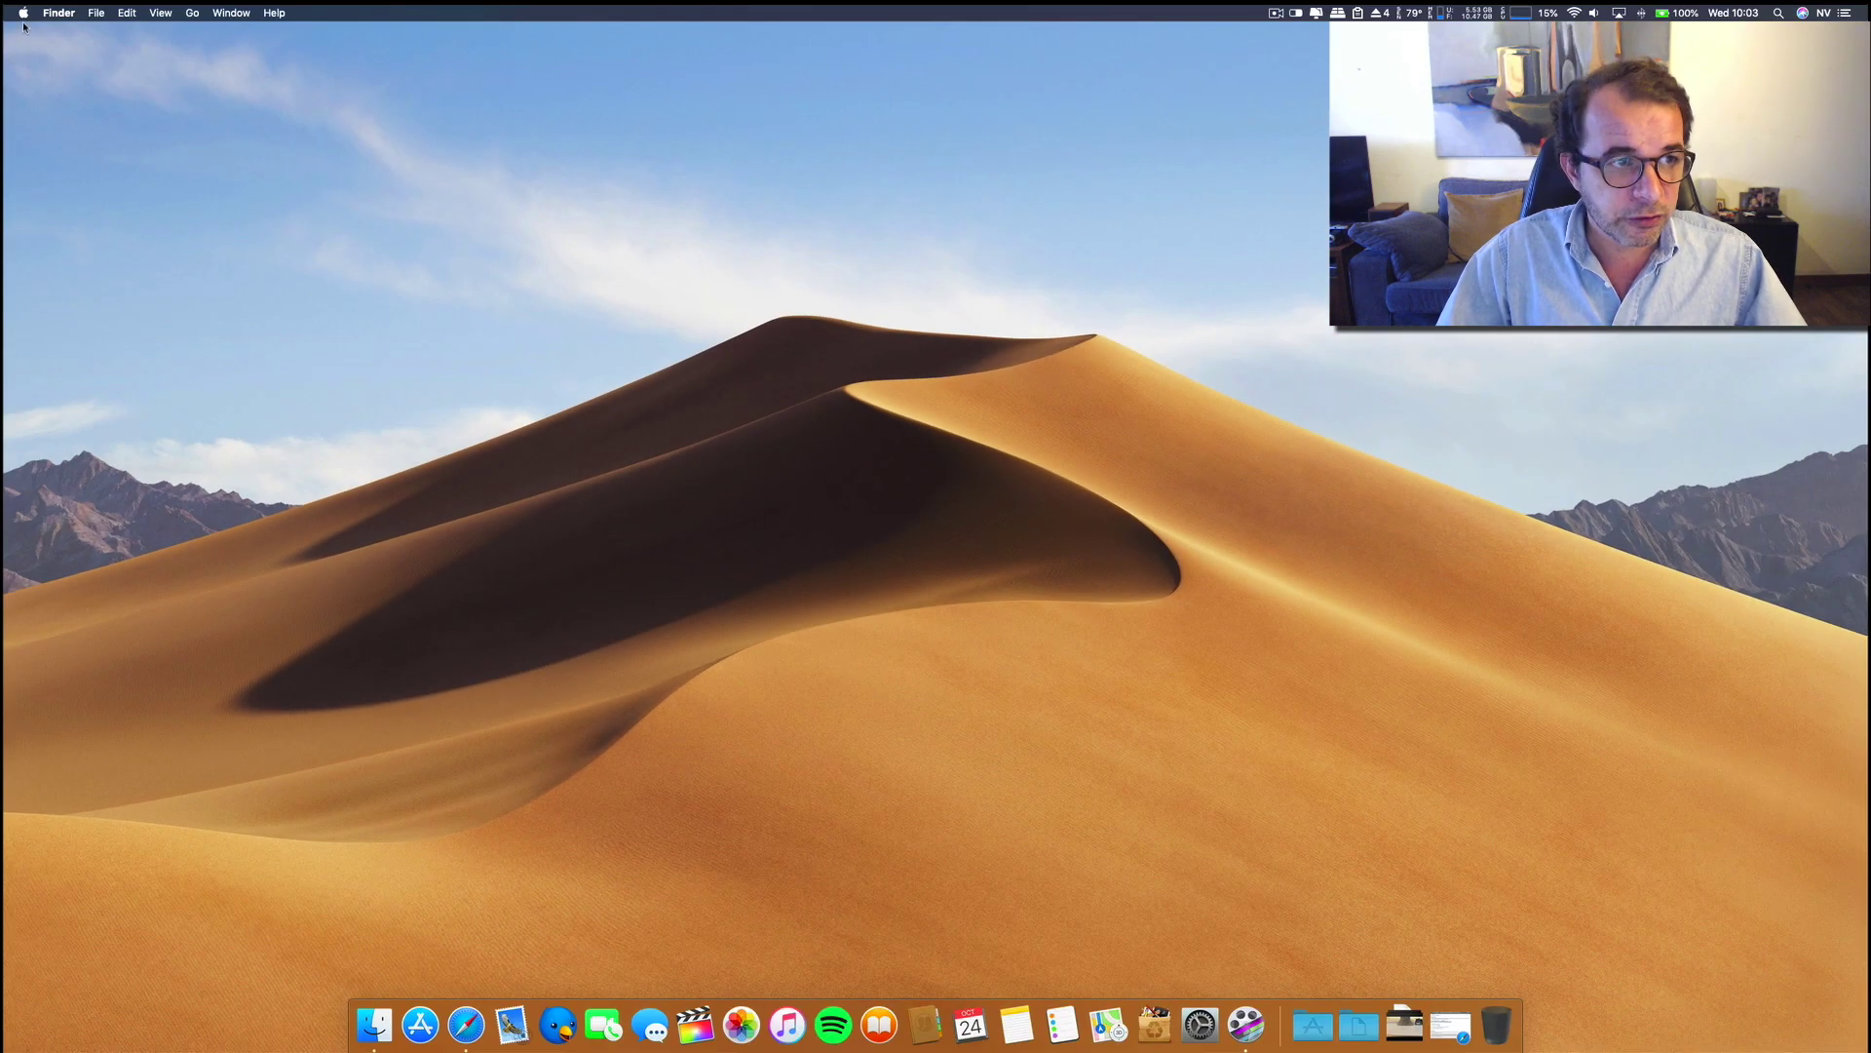
# Restart the Mac via Apple menu > Restart…, holding Option for the boot picker
pyautogui.click(22, 13)
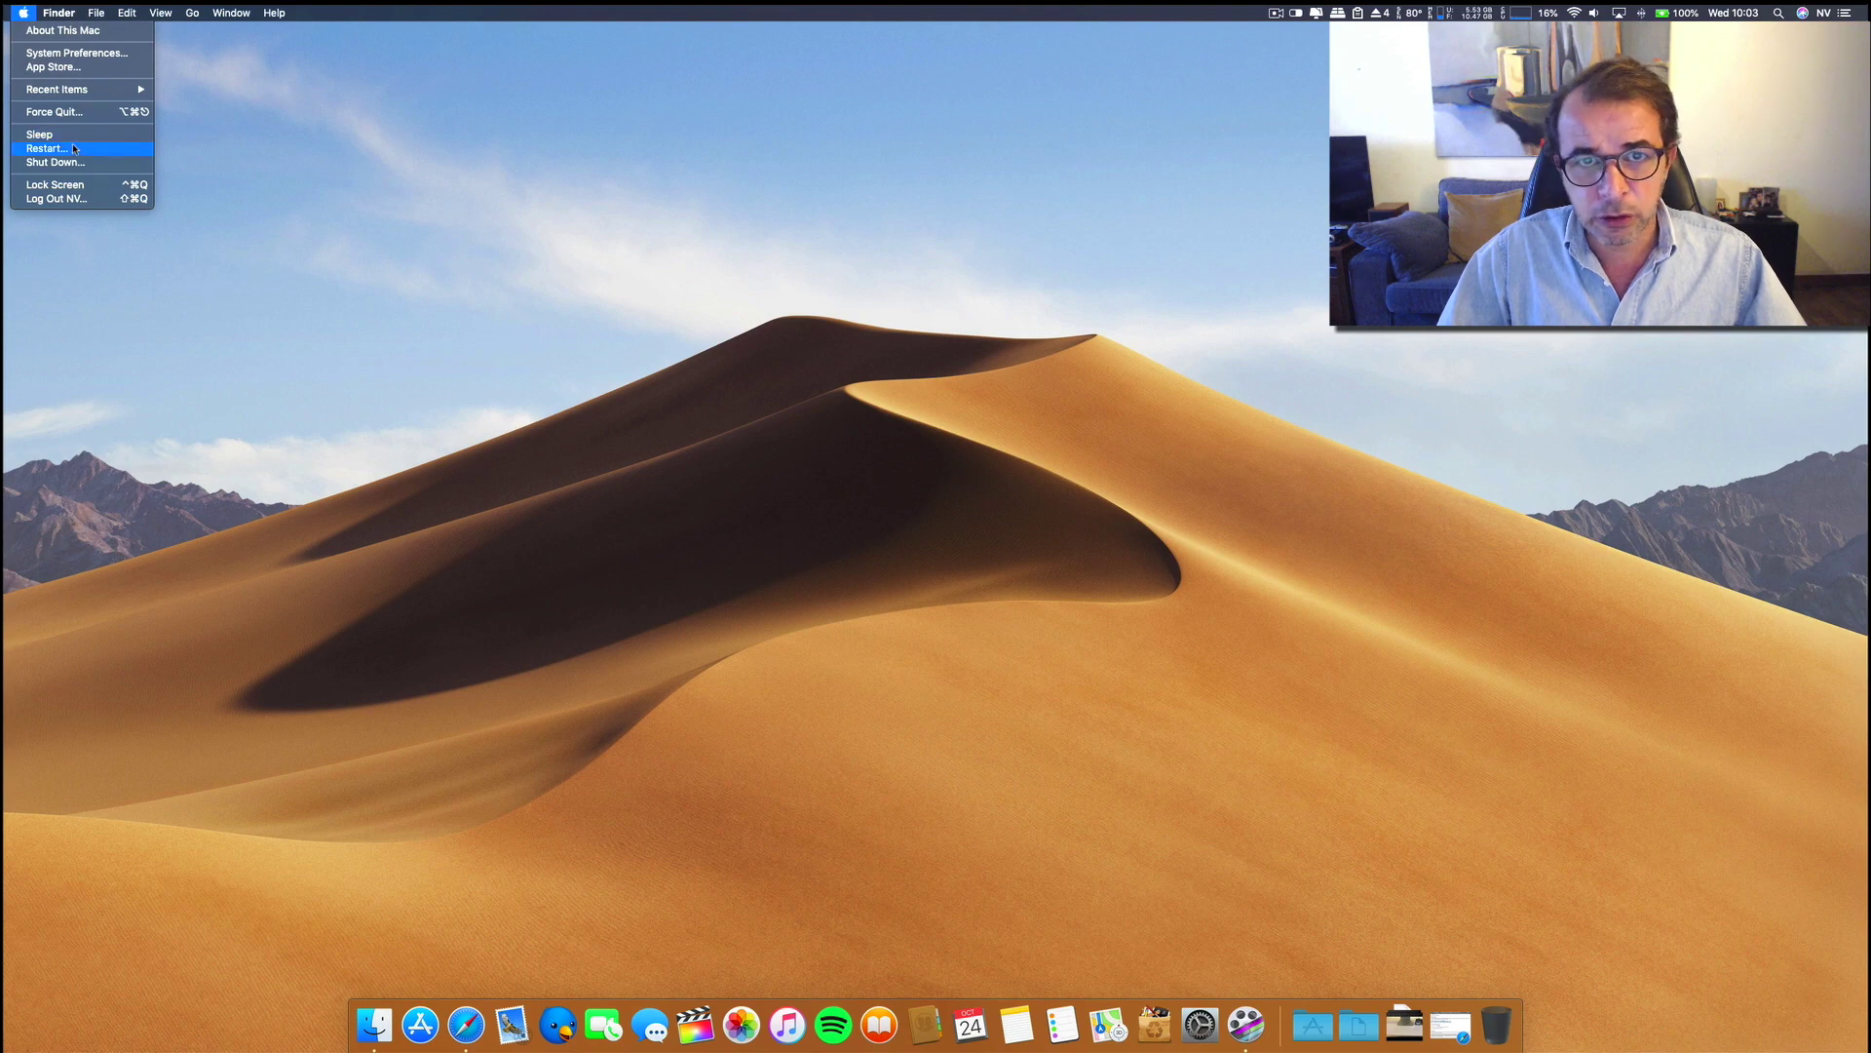
pyautogui.click(356, 238)
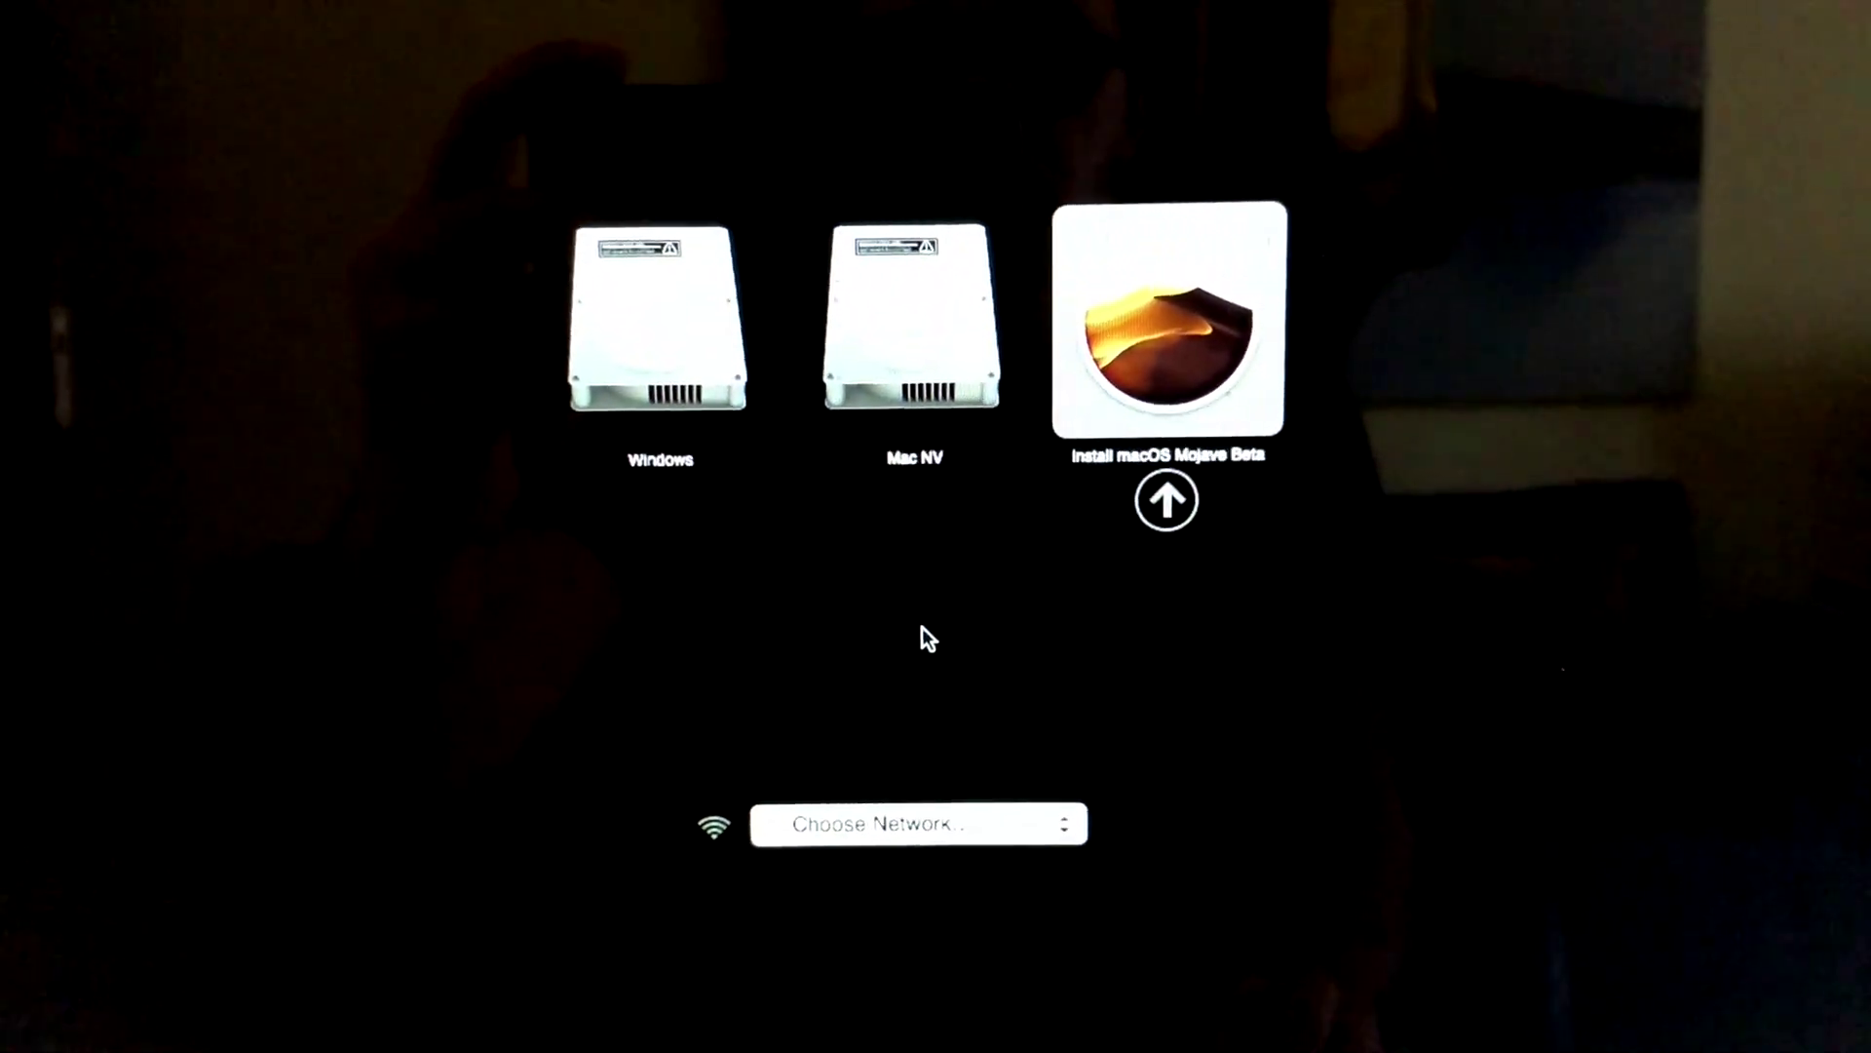
# Select the Install macOS Mojave Beta drive in the boot picker with the arrow keys
pyautogui.press('Left')
pyautogui.press('Right')
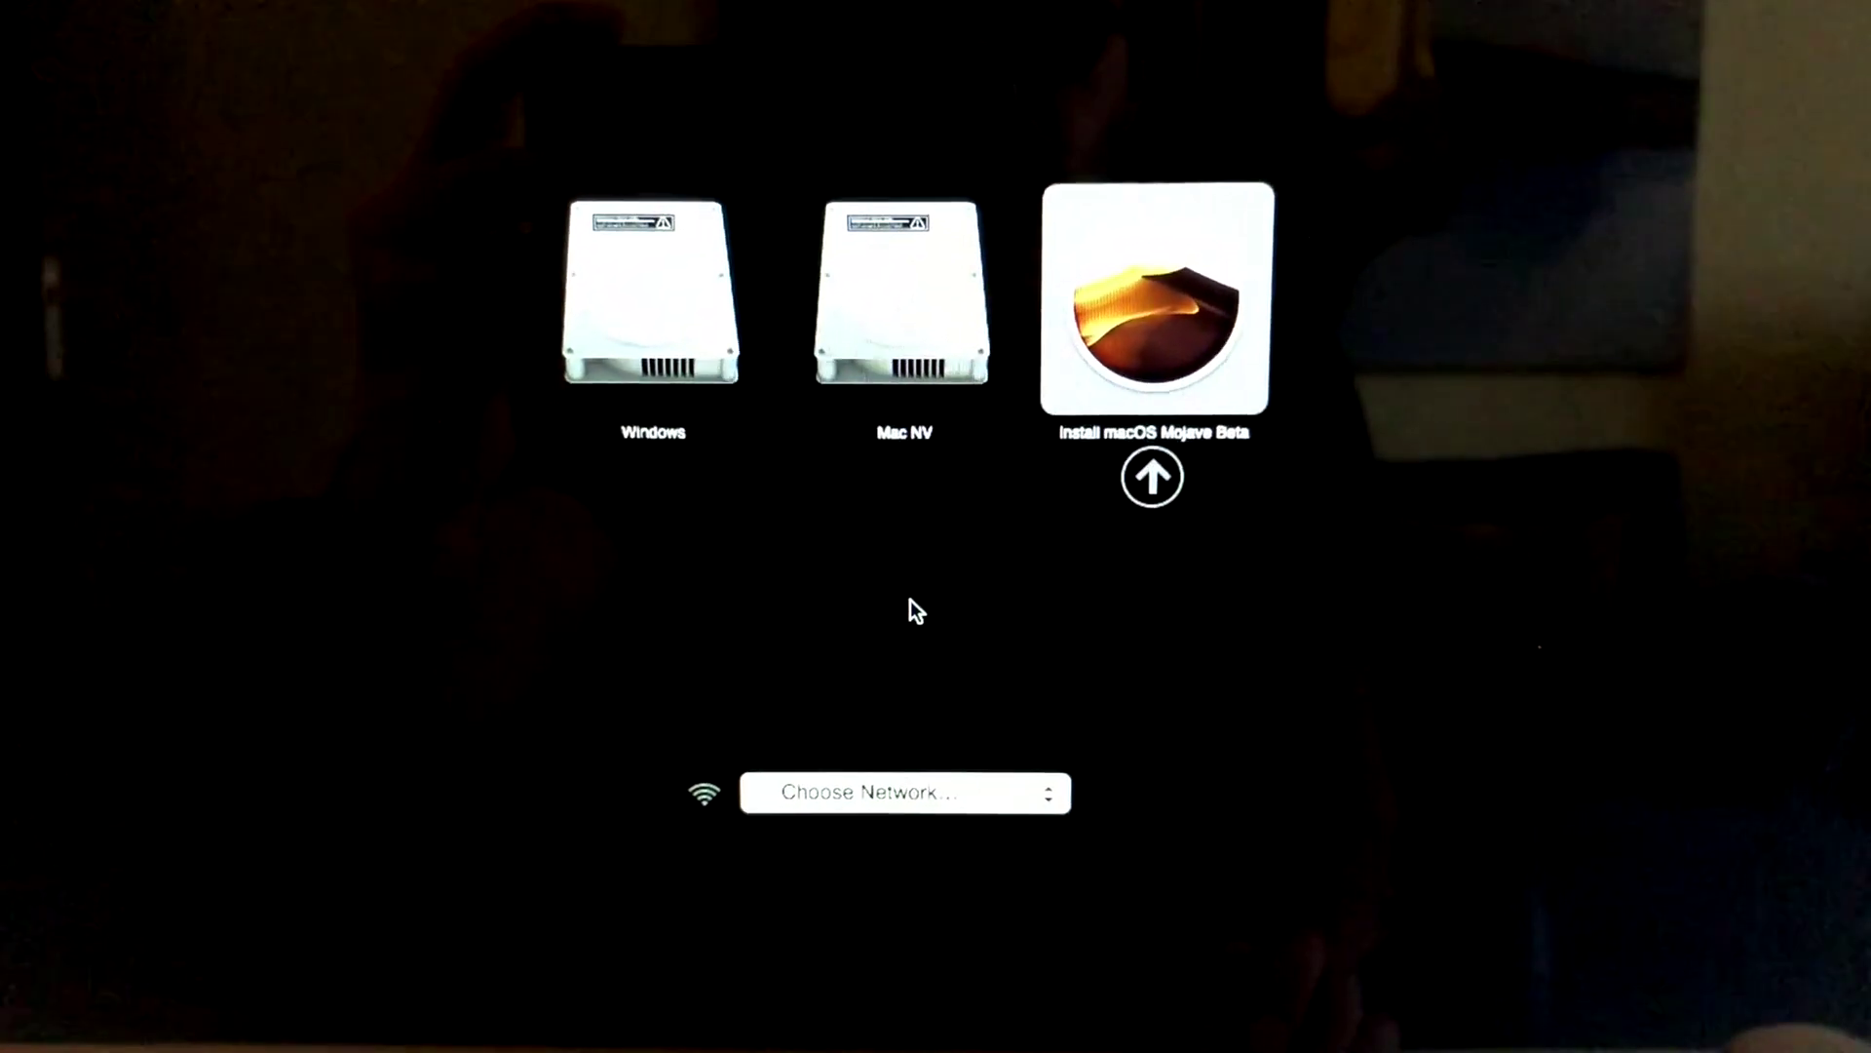